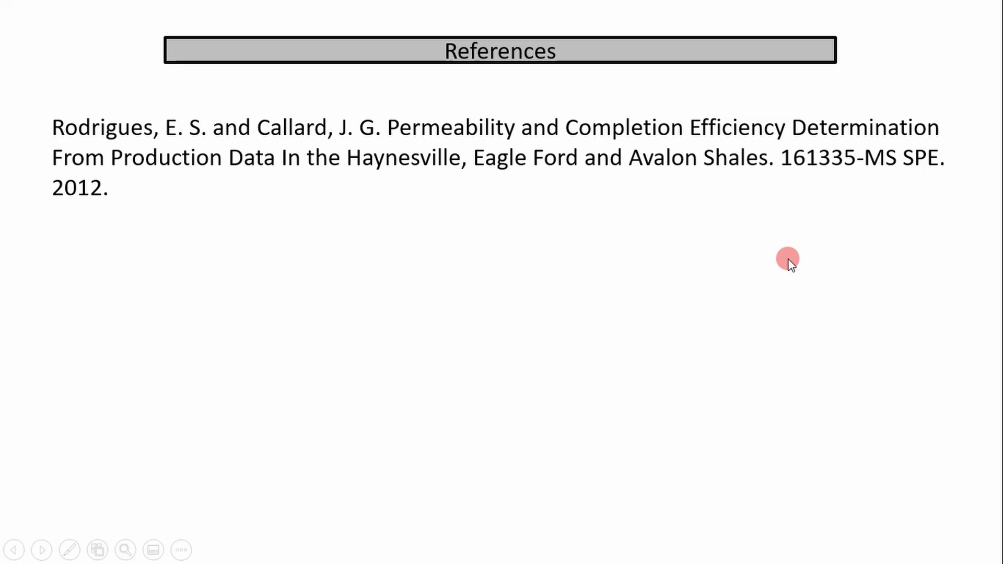
Switch to the Excel workbook and examine the Gpelf point and linear trend on the Reciprocal Rate Linear Flow chart.
key(alt+Tab)
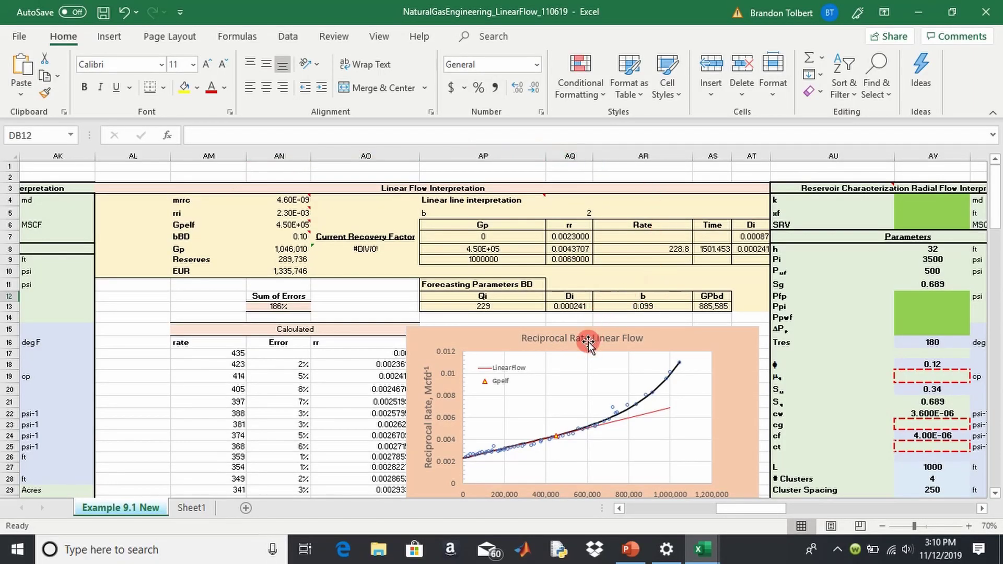
scroll(588, 343, down, 1)
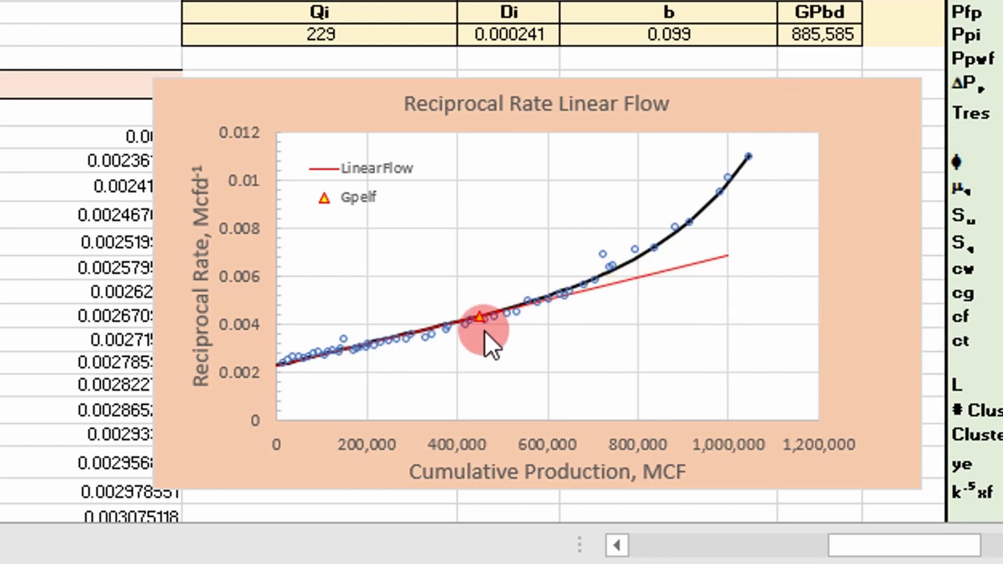
mouse_move(480, 321)
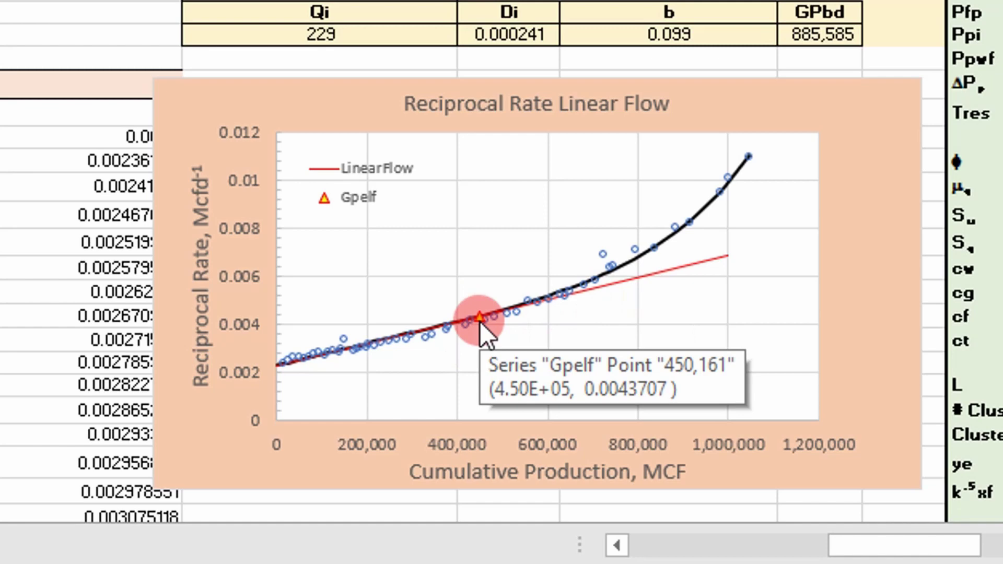
scroll(479, 321, down, 1)
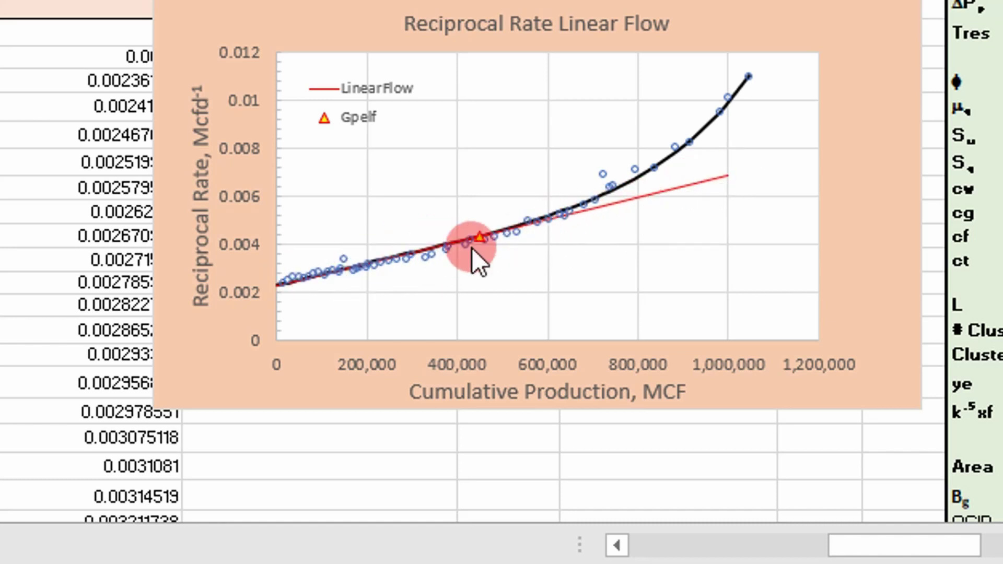
scroll(614, 223, up, 1)
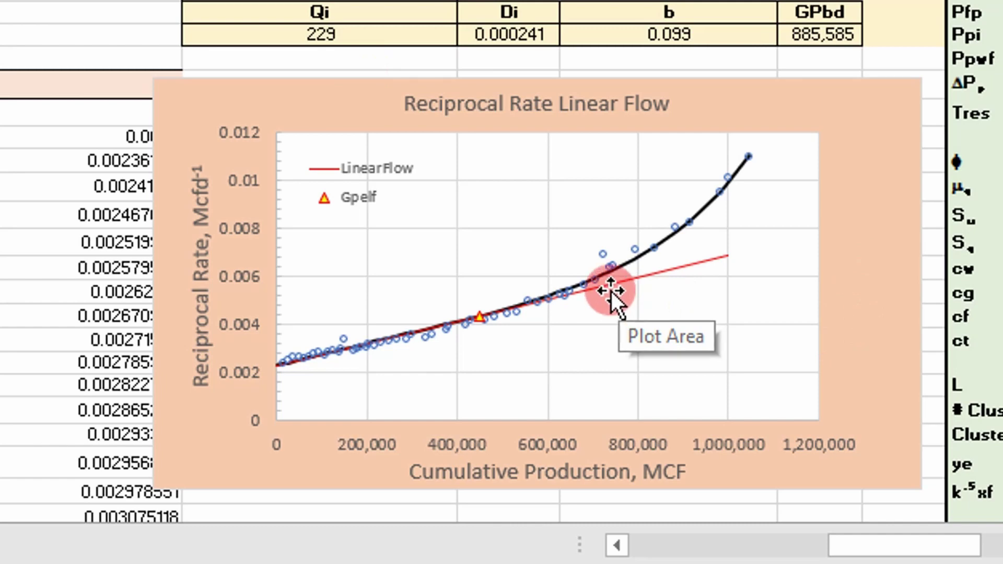
mouse_move(604, 292)
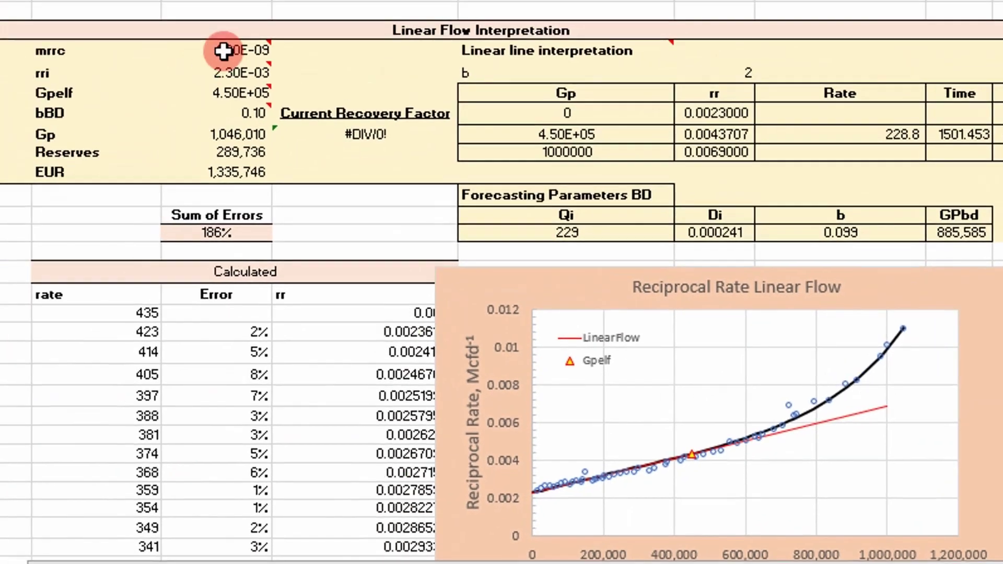
Review the mrrc slope and the time at the end of linear flow in the Linear Flow Interpretation section.
mouse_move(254, 67)
drag(112, 67, 268, 65)
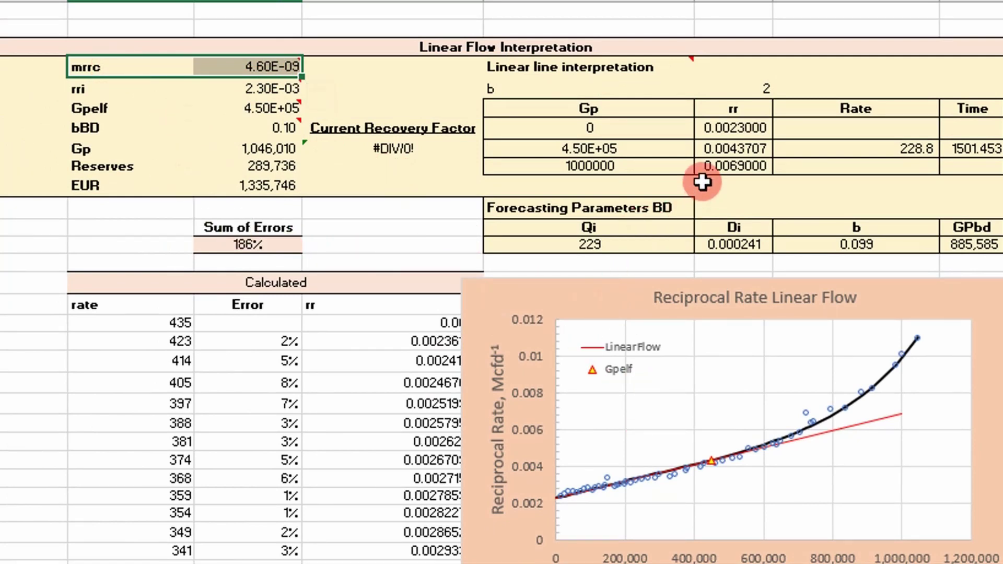
click(990, 152)
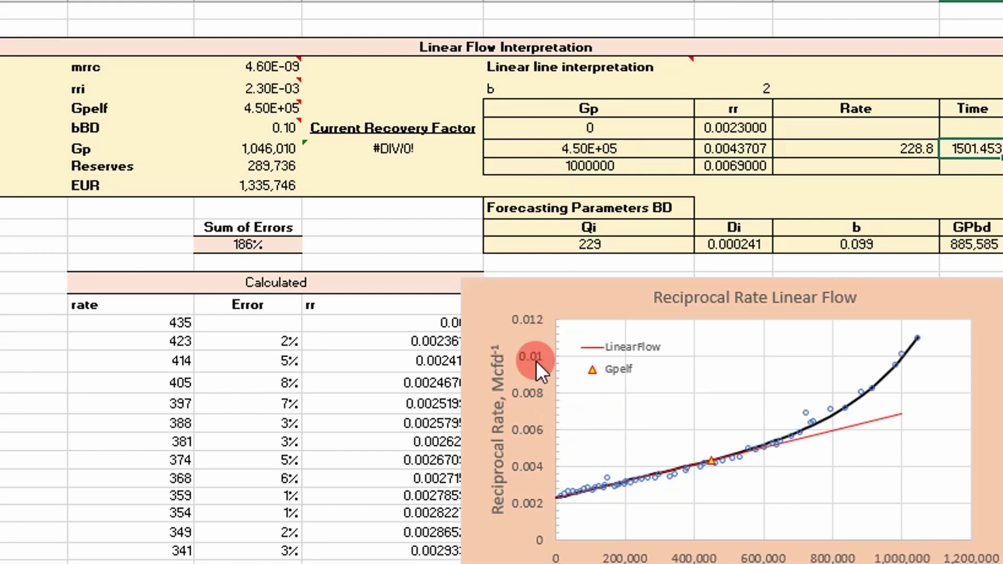
scroll(536, 487, down, 1)
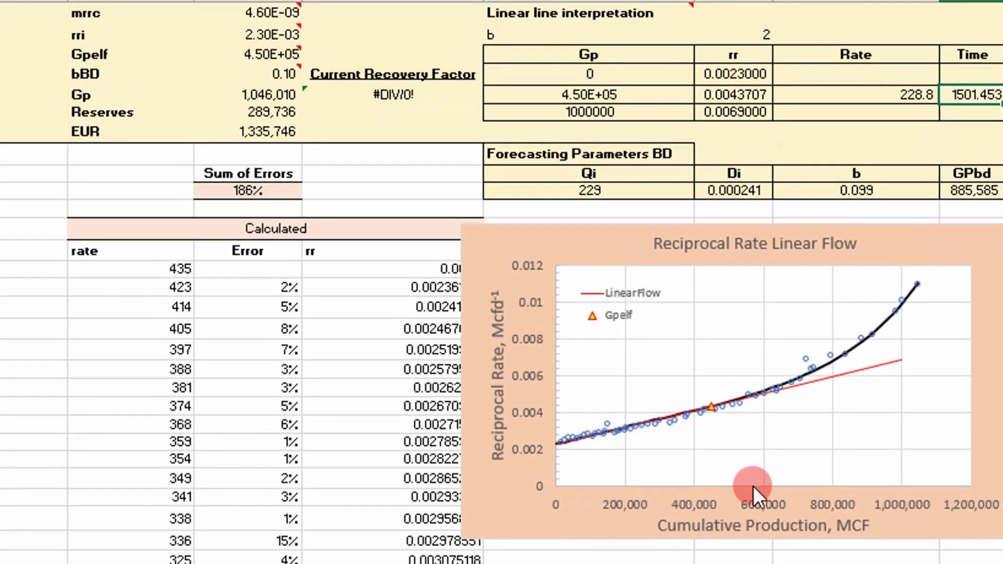
scroll(889, 362, up, 1)
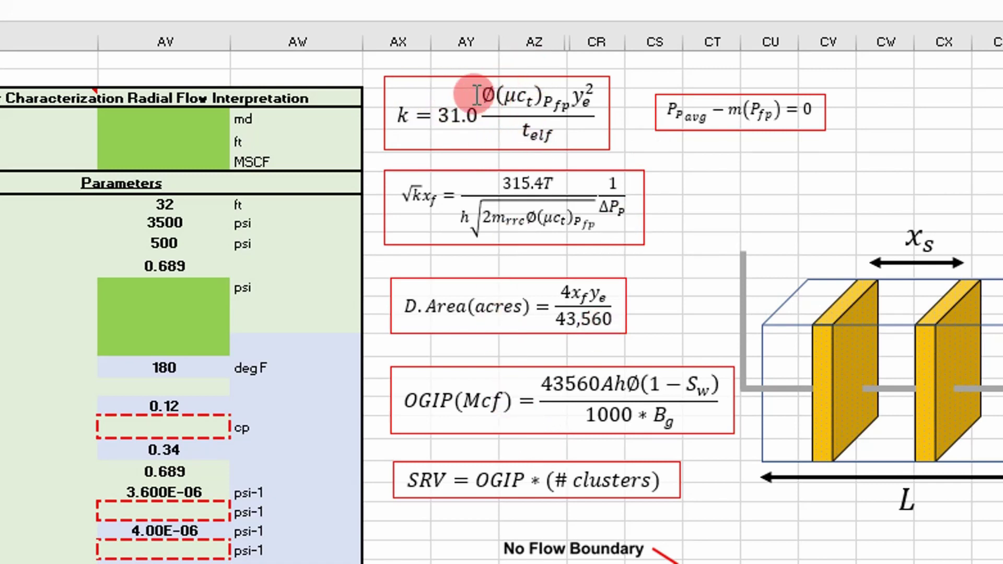
Review the permeability equation and the √k·xf equation beside the reservoir characterization table.
click(413, 113)
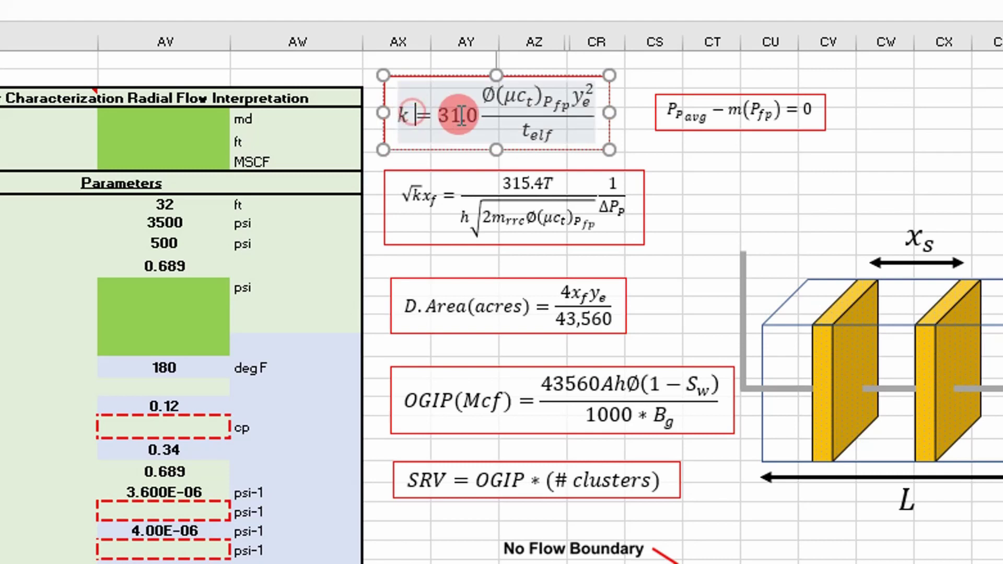
drag(560, 126, 400, 100)
click(687, 202)
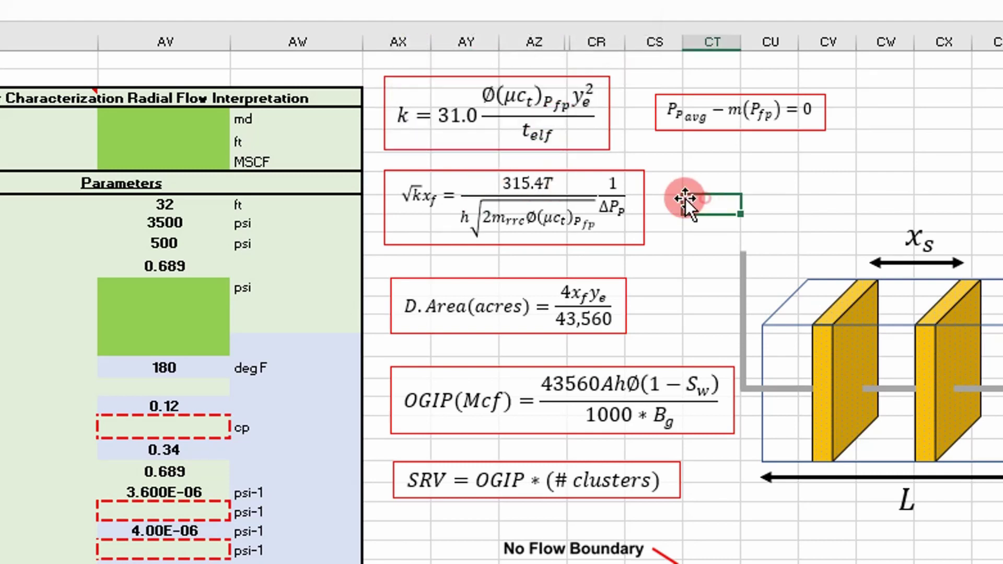
drag(403, 192, 619, 230)
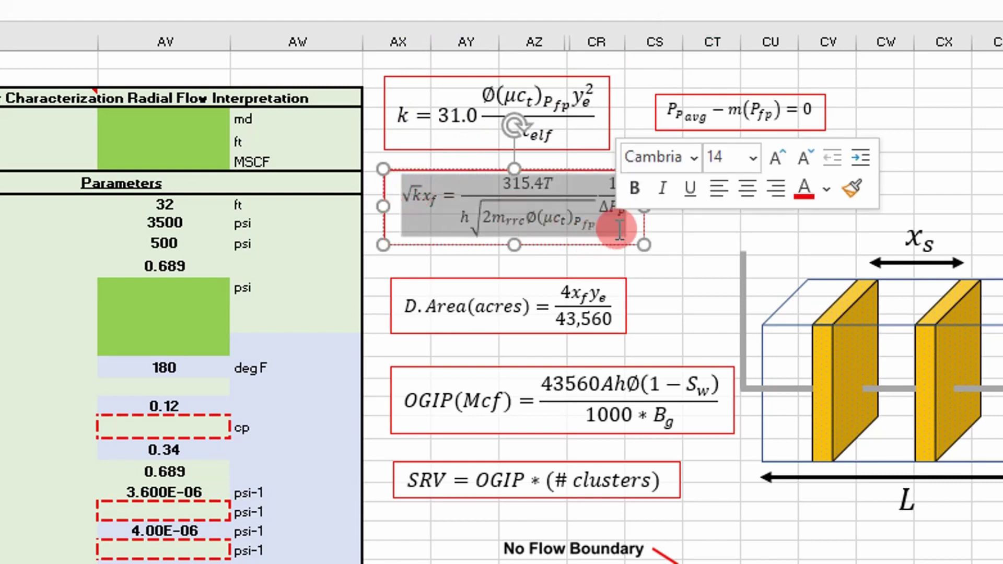
click(672, 279)
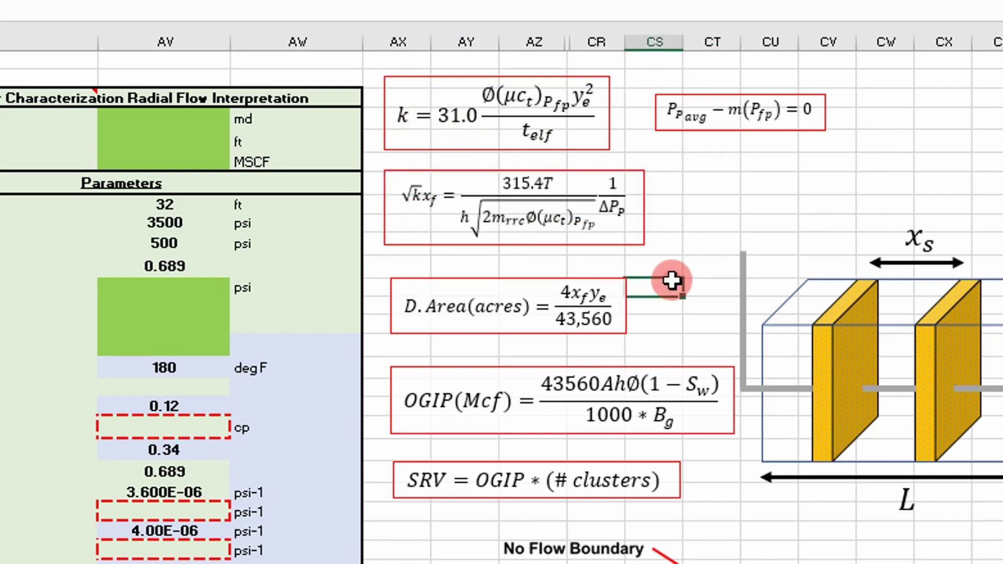
Review the average pseudopressure term in the equation used to solve for the pressure Pfp.
click(707, 131)
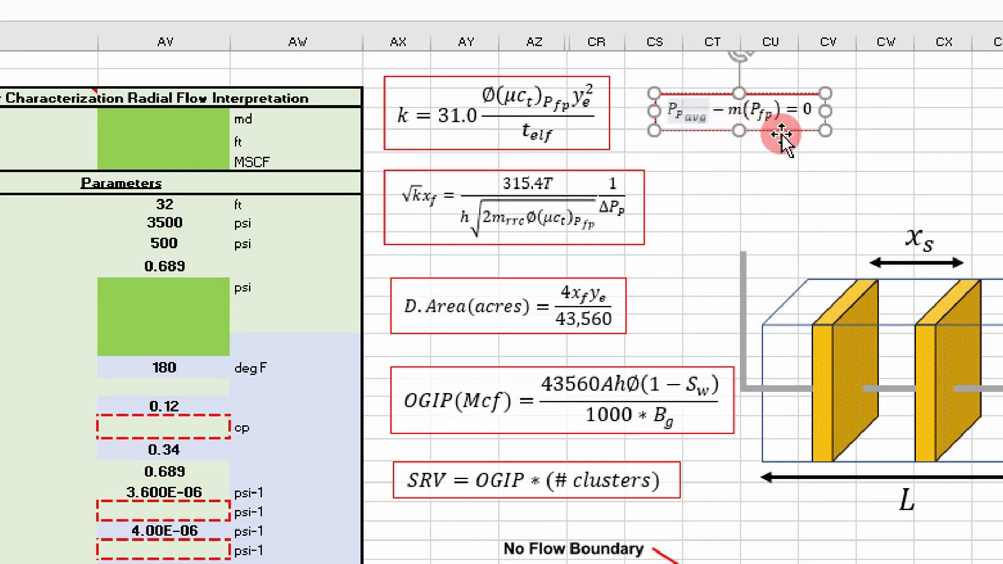
drag(699, 117, 671, 116)
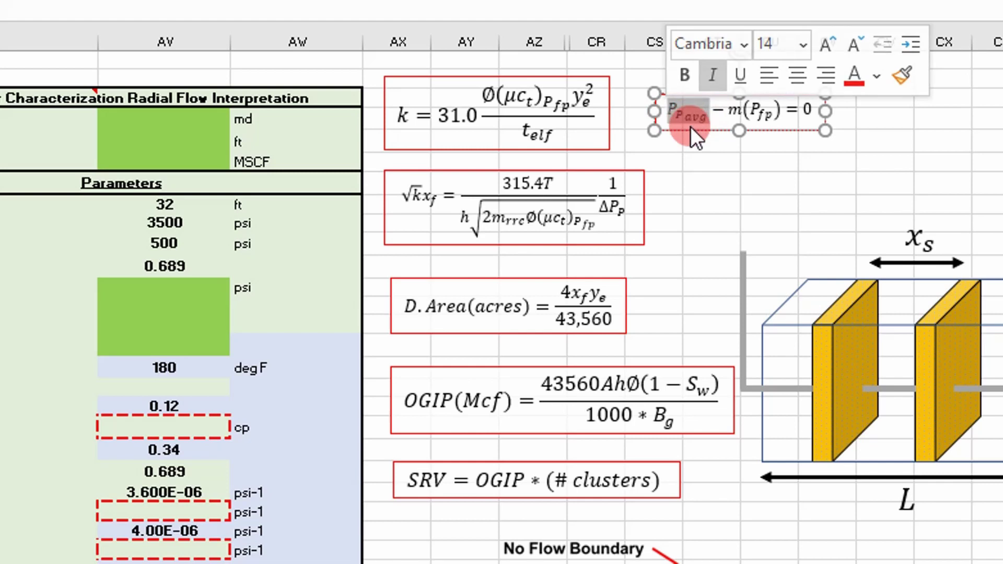
click(719, 189)
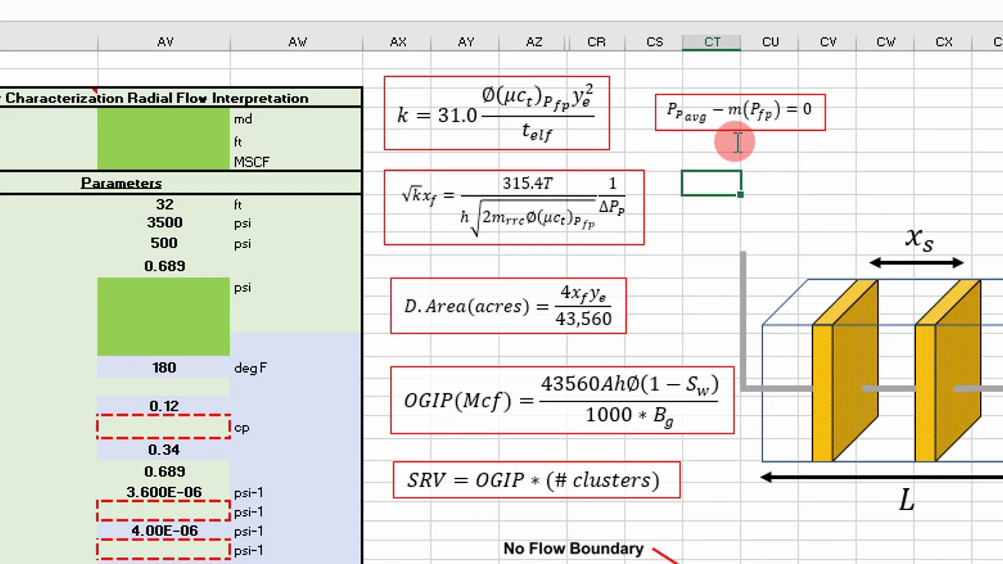
click(701, 126)
click(690, 188)
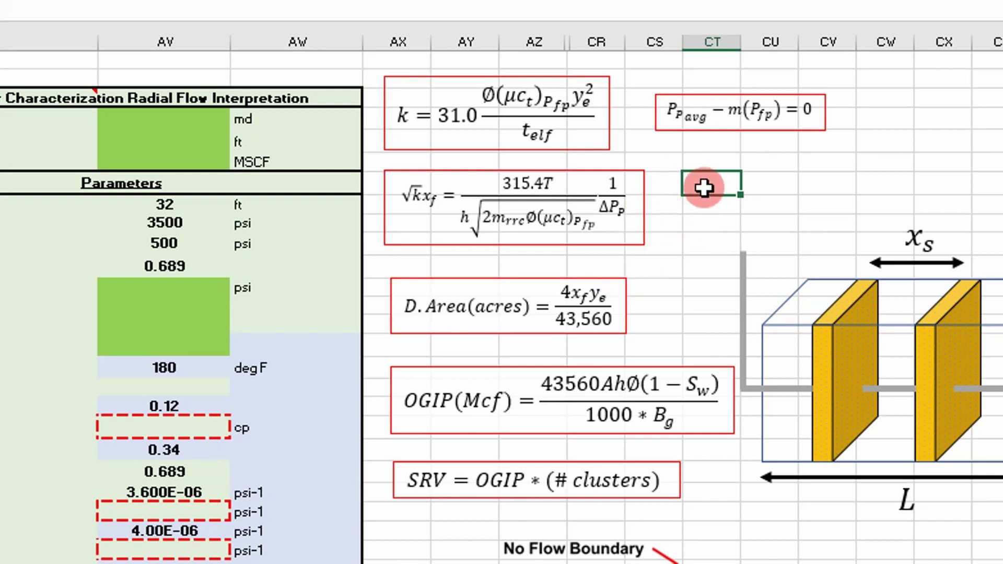
Open the workbook's Visual Basic editor and widen its window to fit the full code lines.
key(alt+F11)
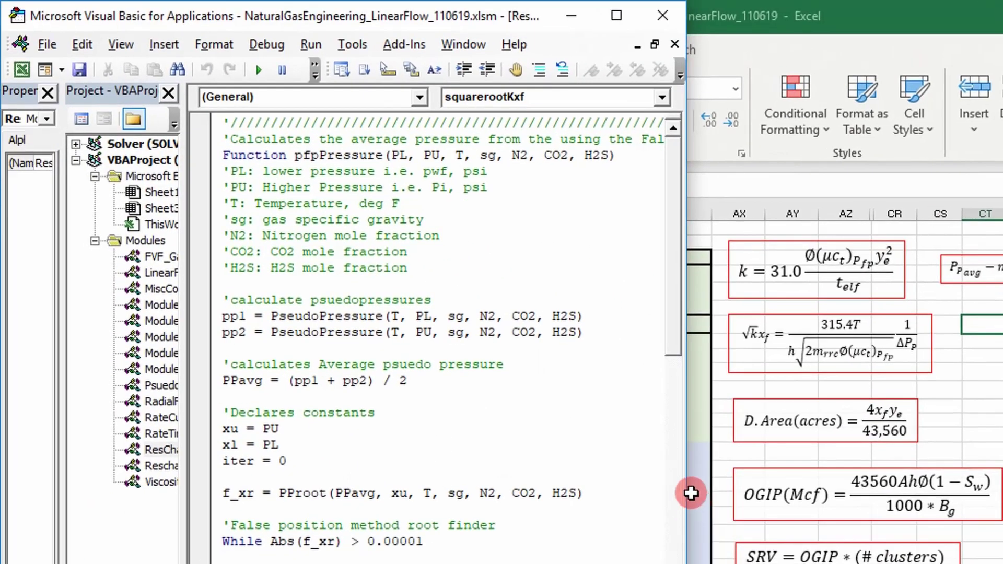
drag(692, 493, 988, 515)
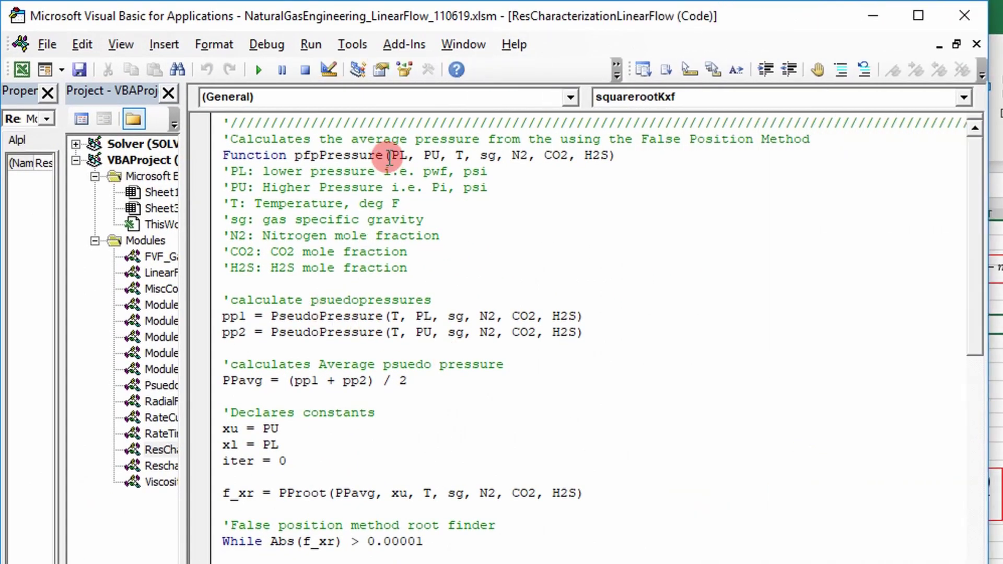
Examine the formulas of the PermeabilityLinearFlow and squarerootKxf functions in the ResCharacterizationLinearFlow module.
scroll(437, 264, down, 15)
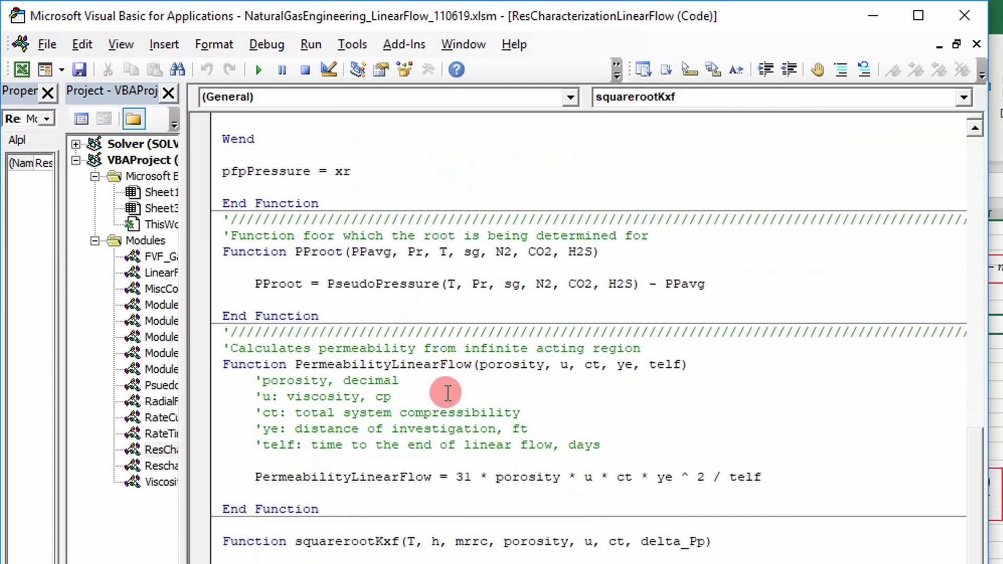
drag(301, 365, 693, 361)
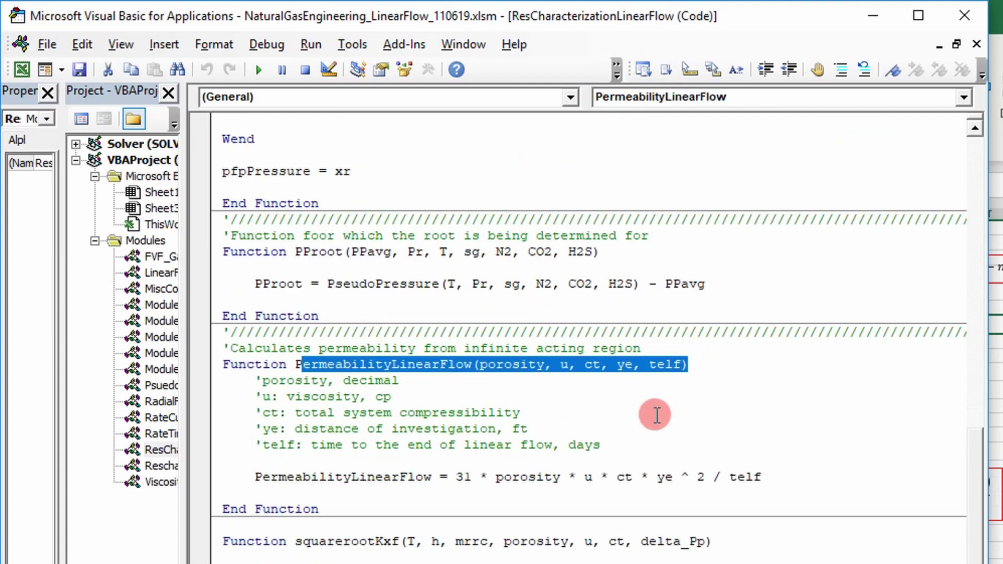
mouse_move(769, 477)
mouse_down()
mouse_move(713, 477)
mouse_move(764, 477)
mouse_up()
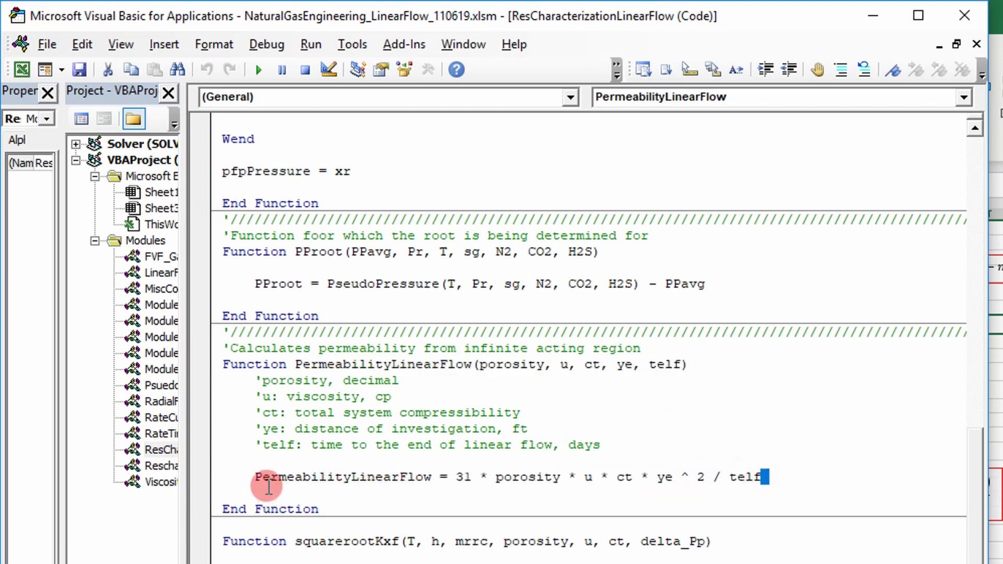
drag(268, 487, 273, 479)
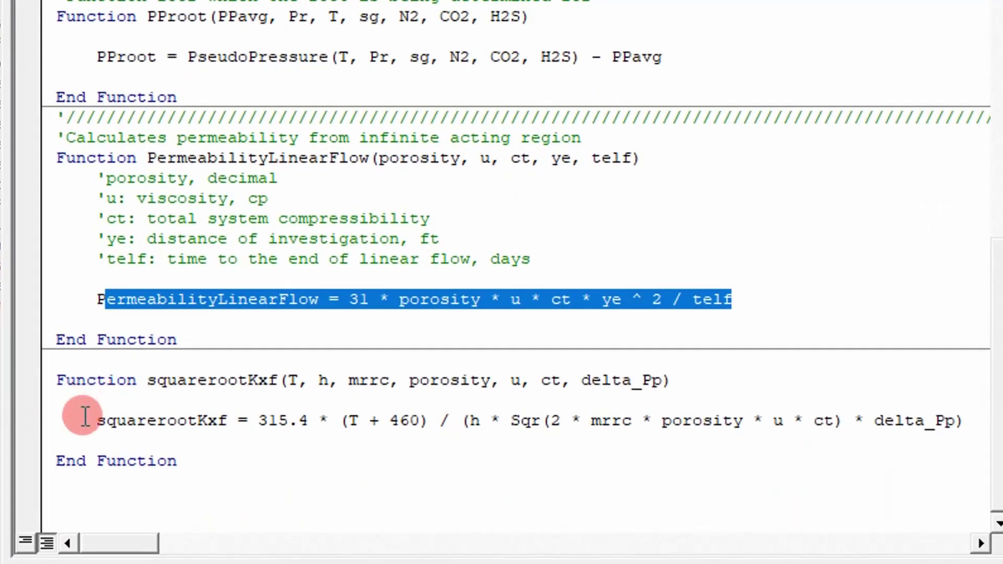
drag(240, 563, 360, 563)
drag(230, 421, 981, 426)
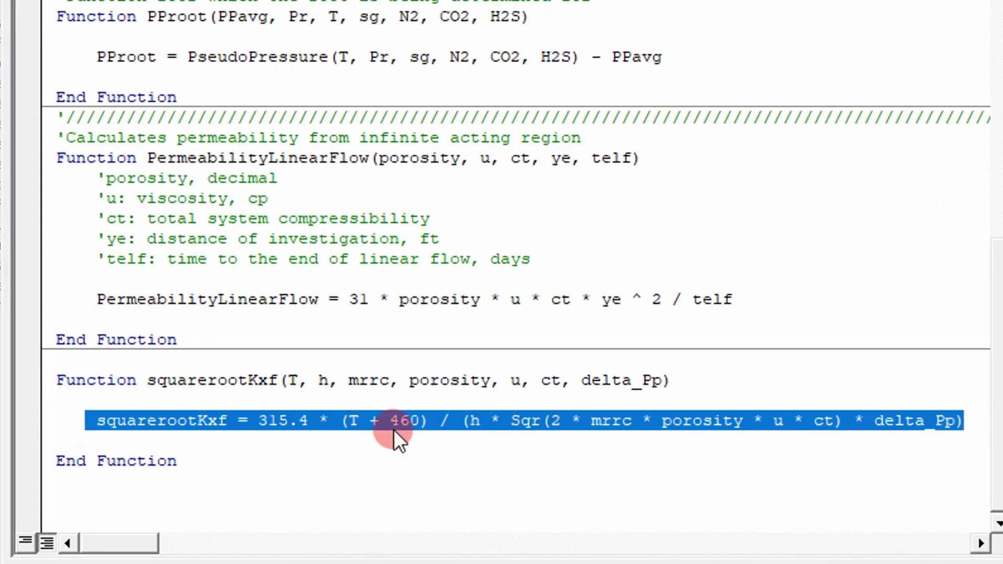
Examine how the pfpPressure function calculates the pseudopressures pp1 and pp2 and their average.
scroll(385, 437, up, 15)
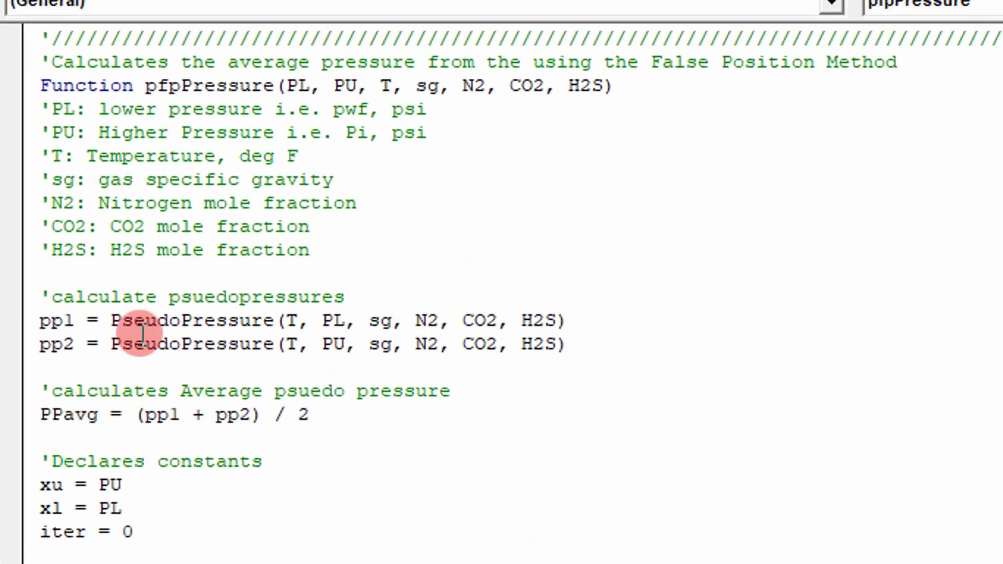
click(154, 281)
scroll(155, 303, down, 1)
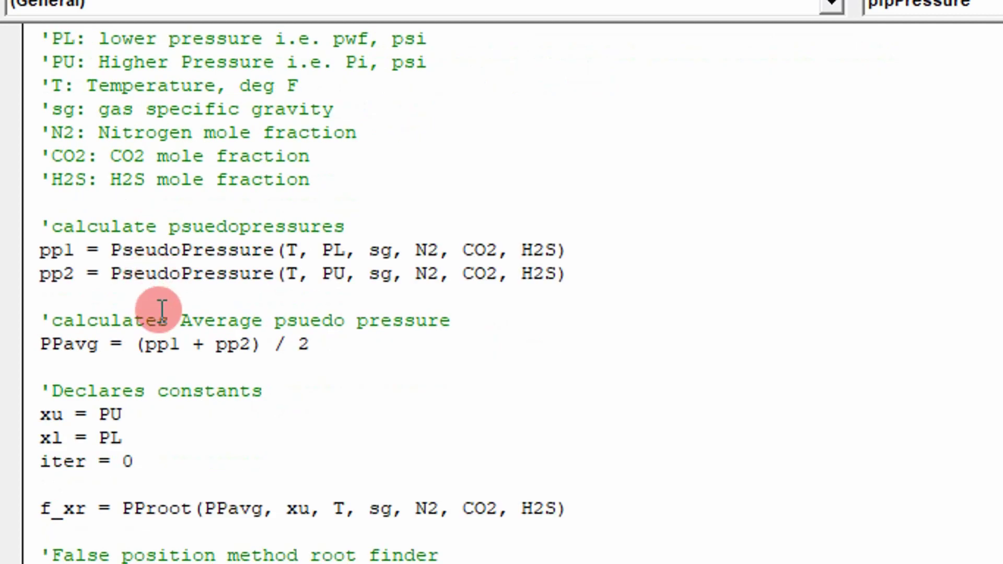
scroll(68, 257, down, 1)
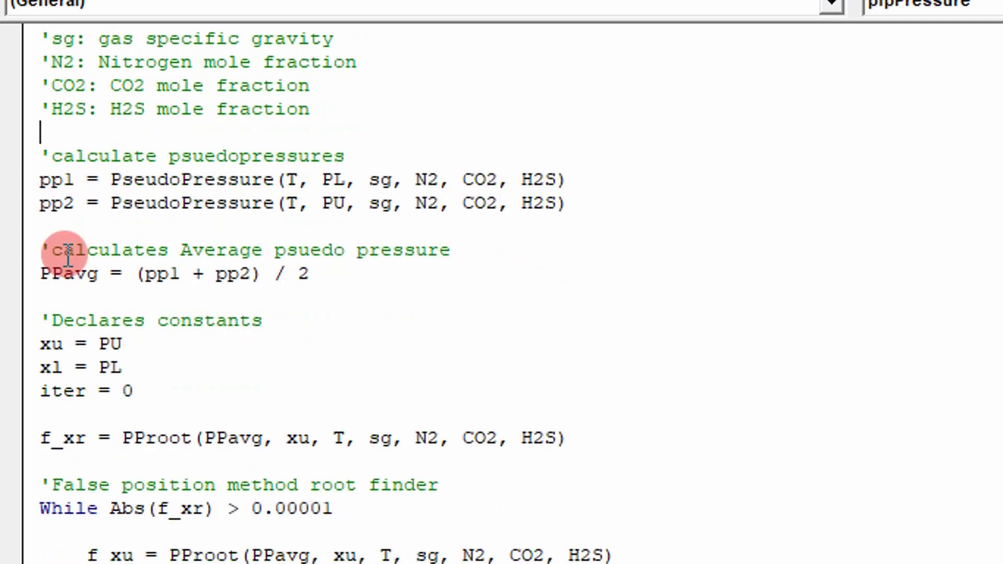
drag(62, 181, 340, 220)
scroll(152, 320, down, 1)
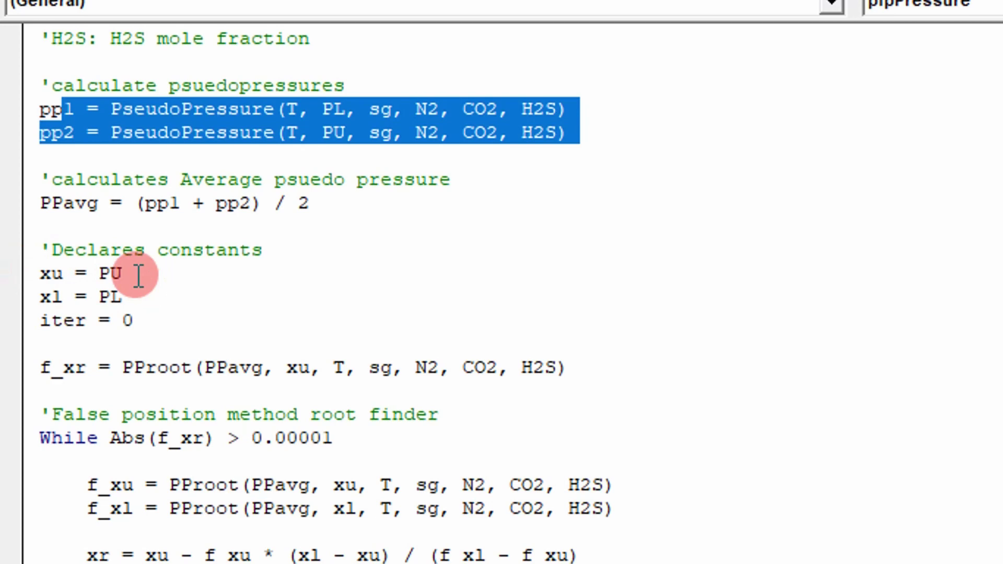
Compare the declared bounds xu = PU and xl = PL with the pressure arguments of the pfpPressure function.
mouse_move(121, 297)
mouse_down()
mouse_move(116, 315)
mouse_move(110, 299)
mouse_up()
scroll(110, 299, up, 3)
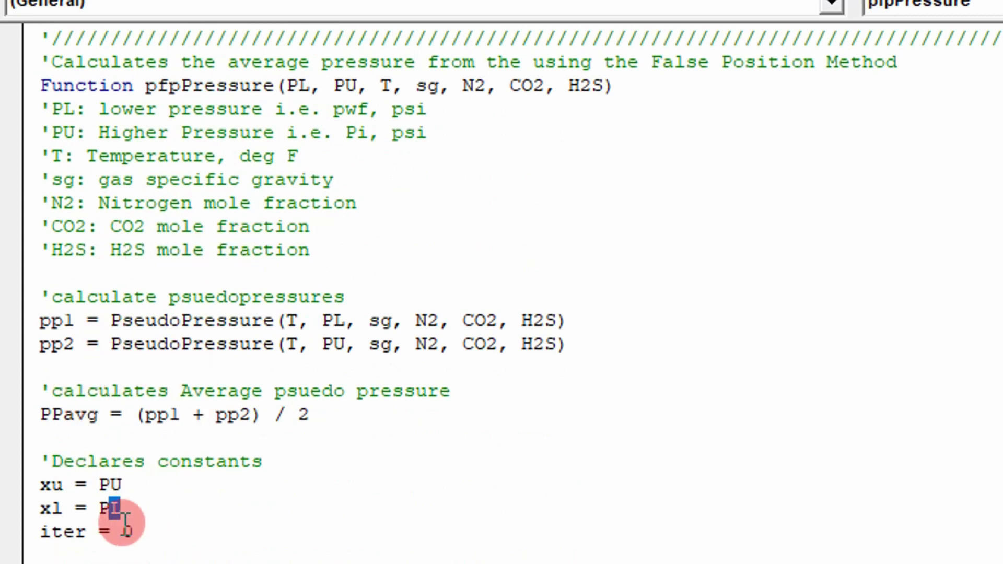
drag(125, 515, 75, 510)
drag(139, 480, 70, 480)
scroll(148, 435, down, 3)
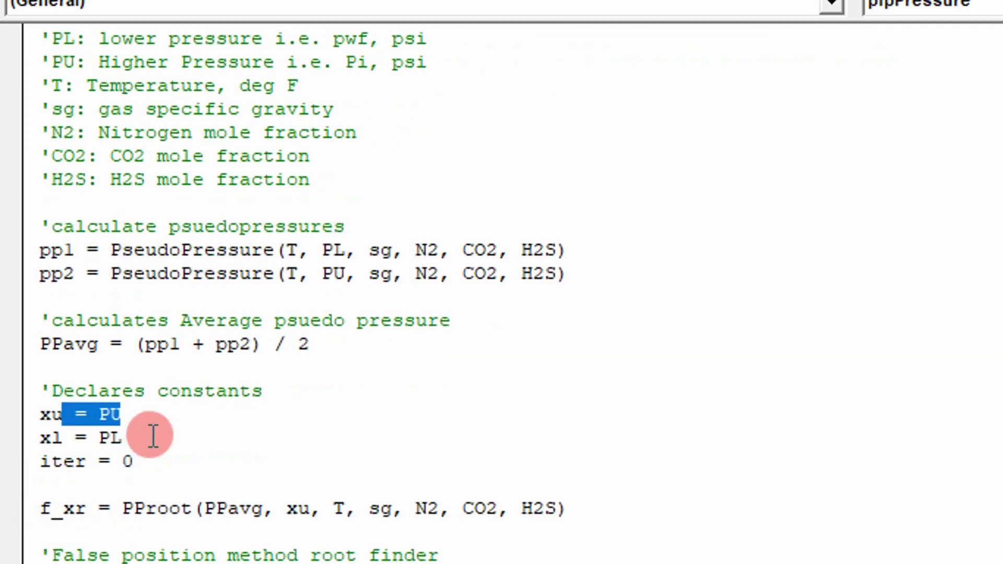
Compare the false position root-finding loop with the average pseudopressure equation on the worksheet.
scroll(163, 428, down, 2)
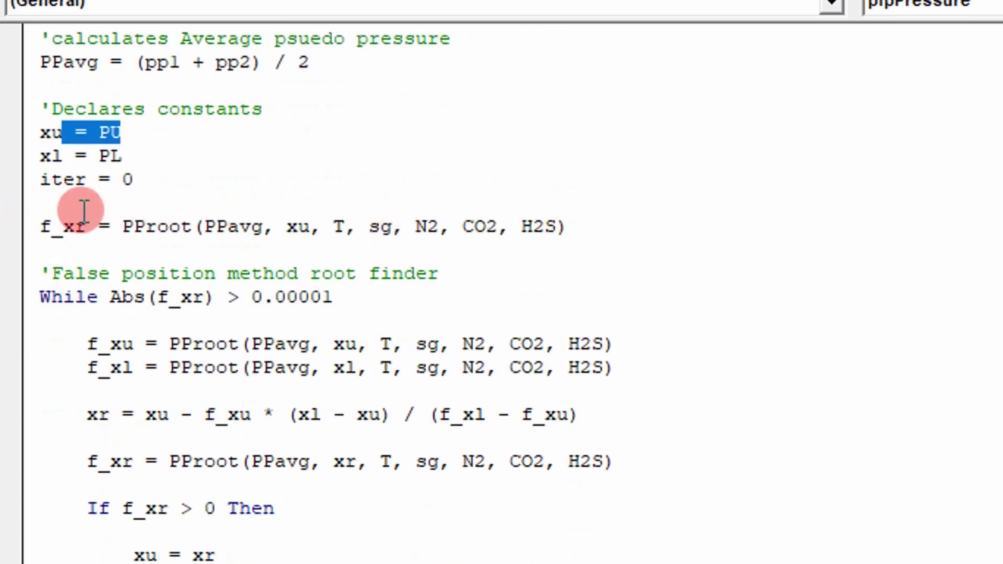
scroll(124, 366, down, 1)
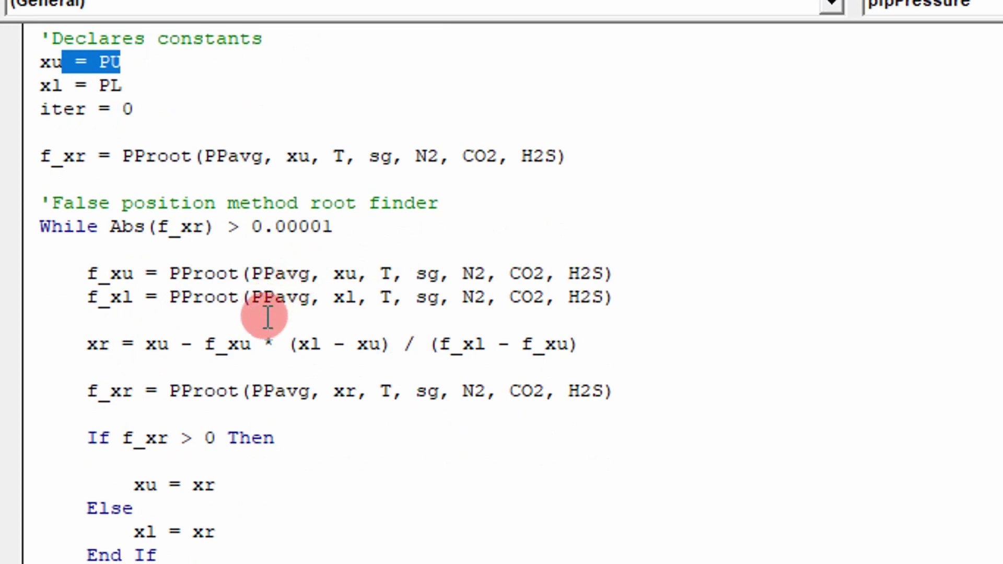
scroll(292, 292, up, 1)
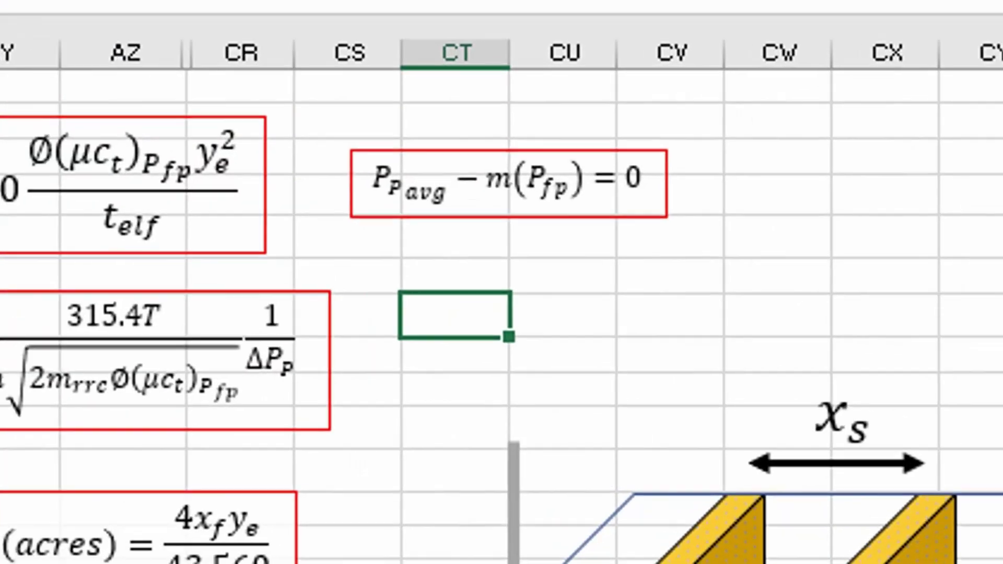
drag(612, 193, 370, 190)
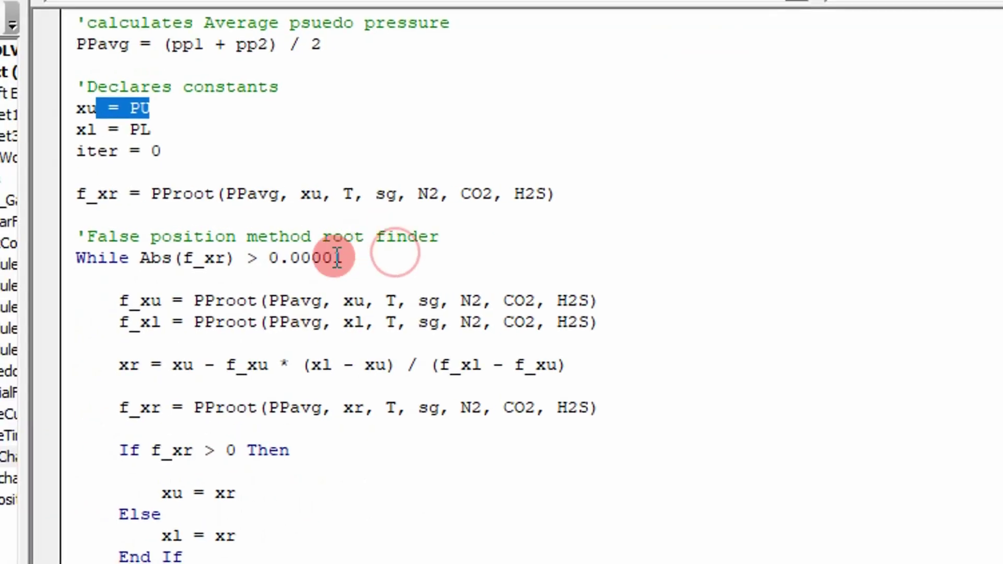
Review the whole pfpPressure function, from its argument comments through the false position loop and the fail-safe counter.
scroll(309, 298, down, 2)
scroll(224, 193, up, 1)
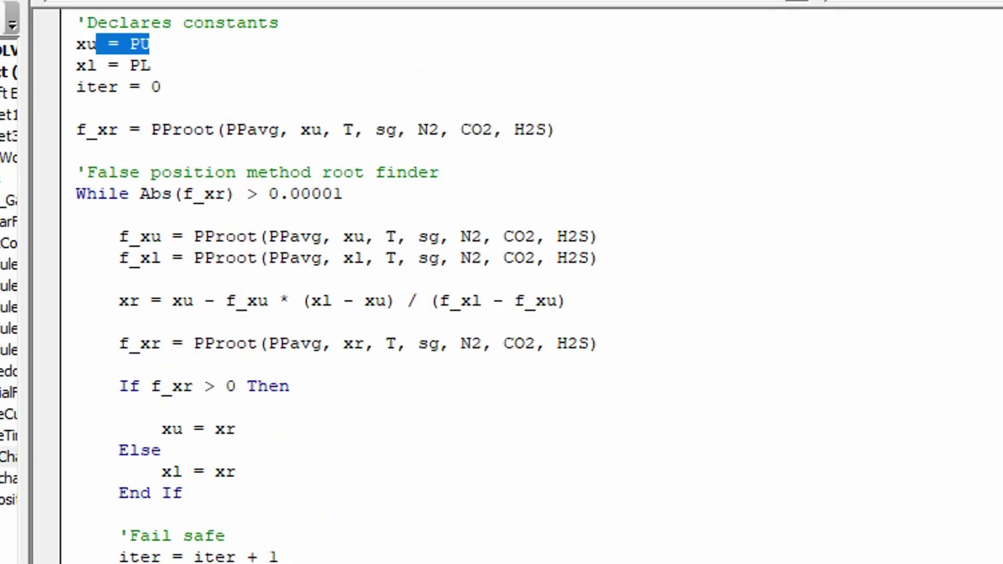
drag(293, 558, 140, 76)
drag(115, 2, 76, 11)
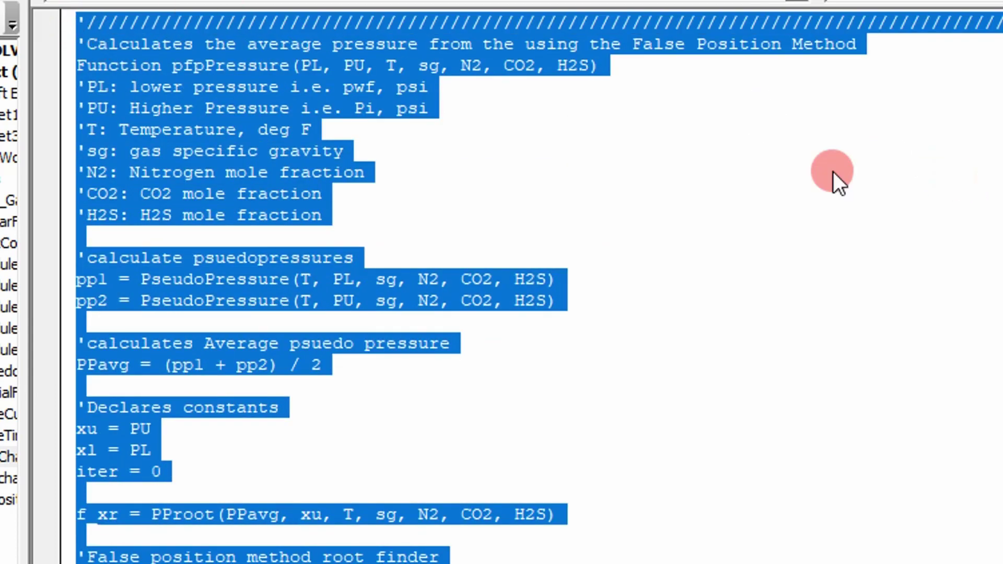
scroll(601, 150, down, 1)
click(652, 304)
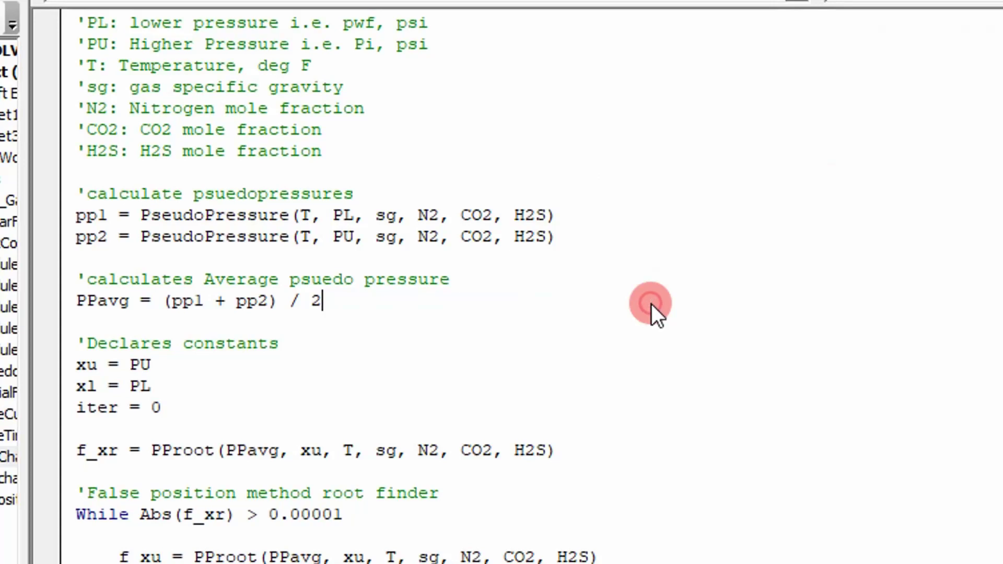
click(242, 544)
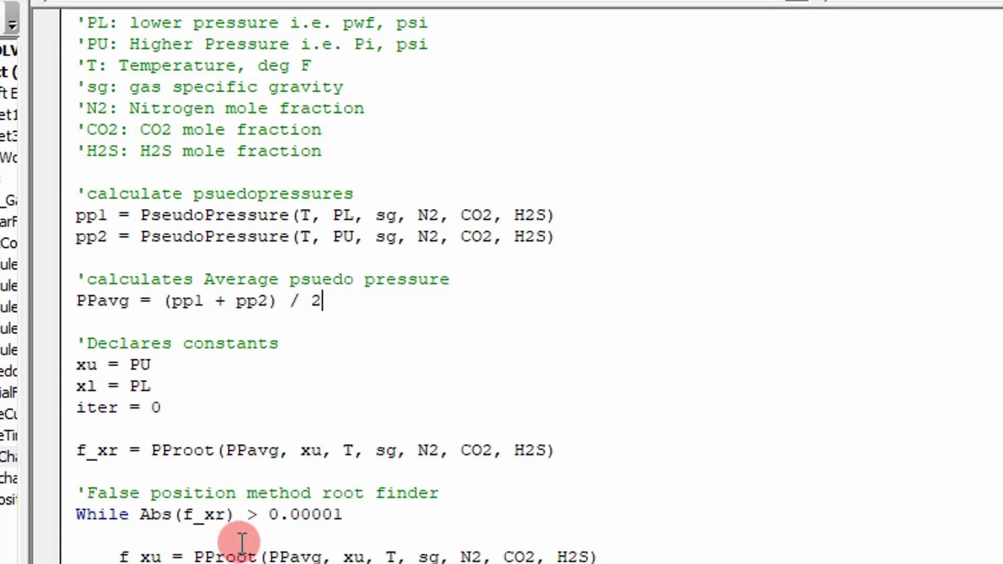
scroll(242, 544, up, 1)
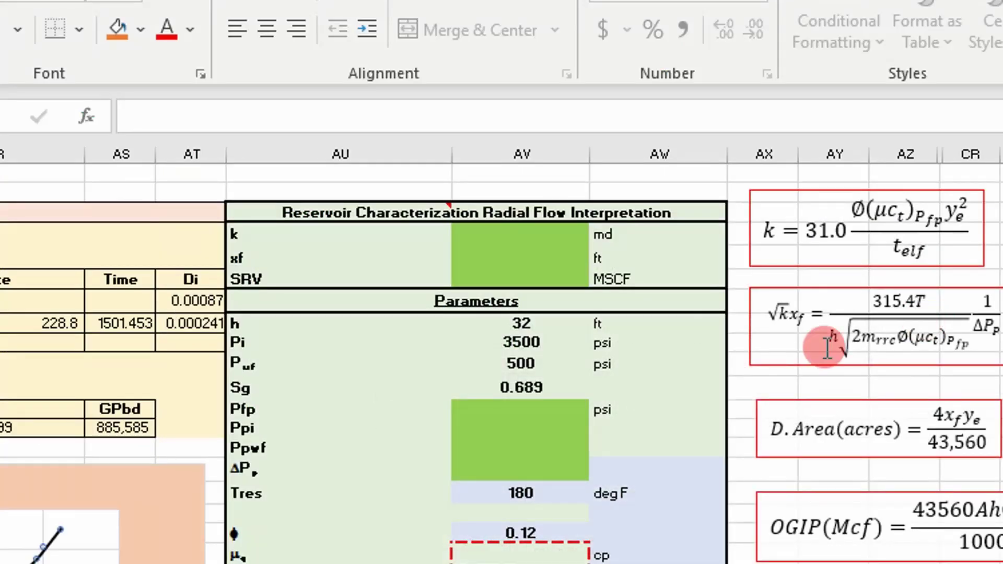
Review the reservoir input parameters on the worksheet, from thickness h down to the cluster data and ye.
click(588, 321)
scroll(600, 320, down, 1)
scroll(615, 332, up, 1)
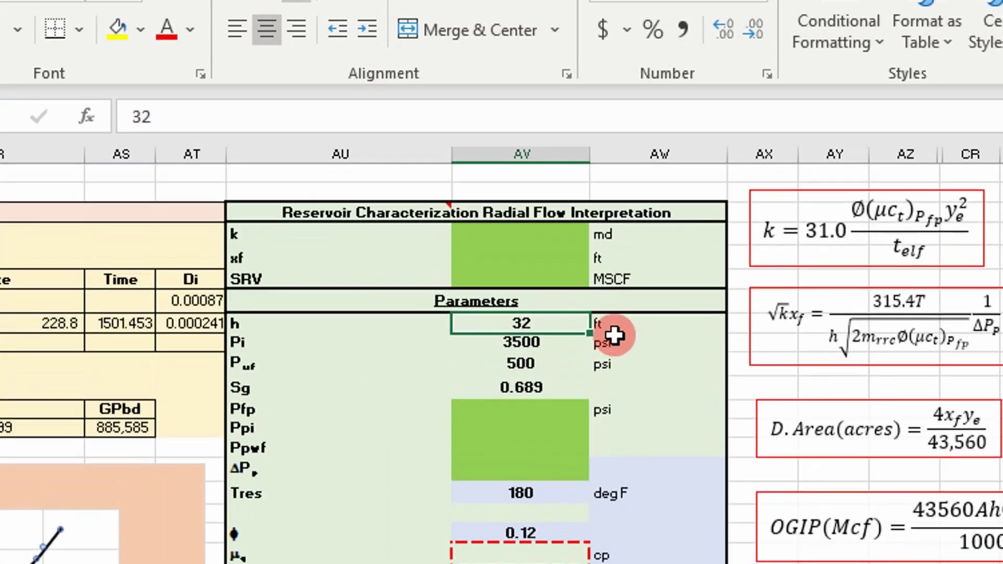
scroll(623, 387, down, 1)
scroll(622, 387, down, 3)
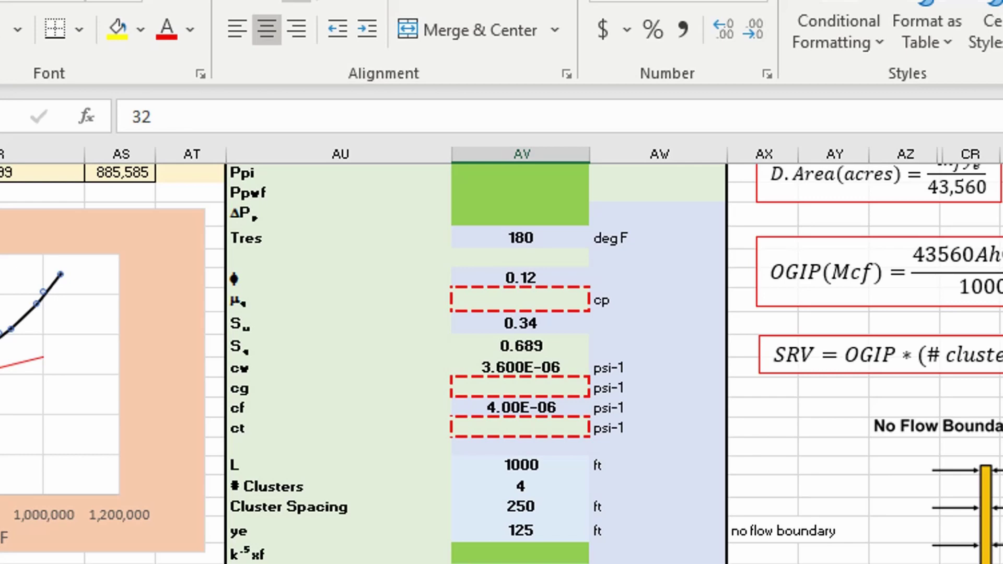
scroll(497, 475, up, 4)
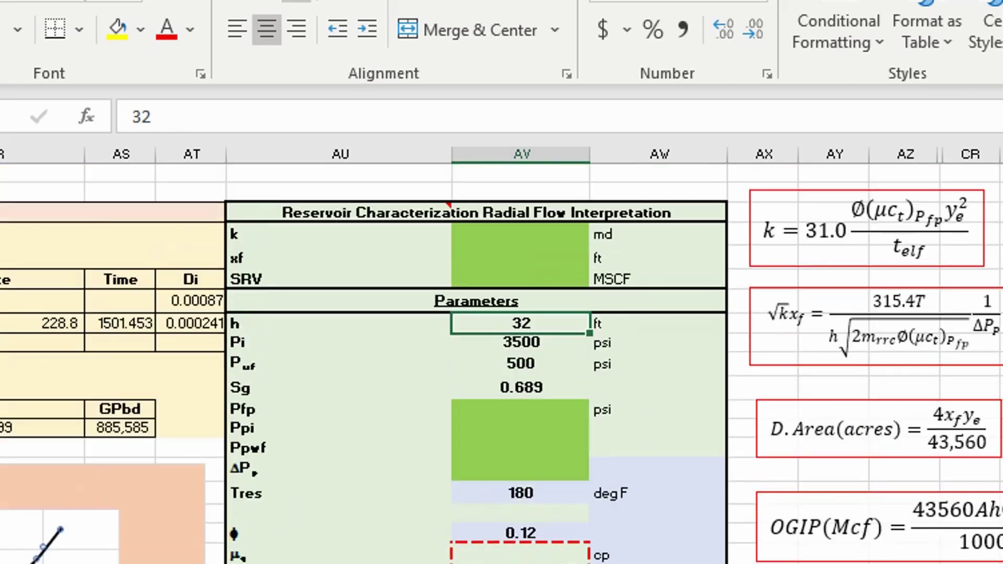
scroll(418, 554, down, 4)
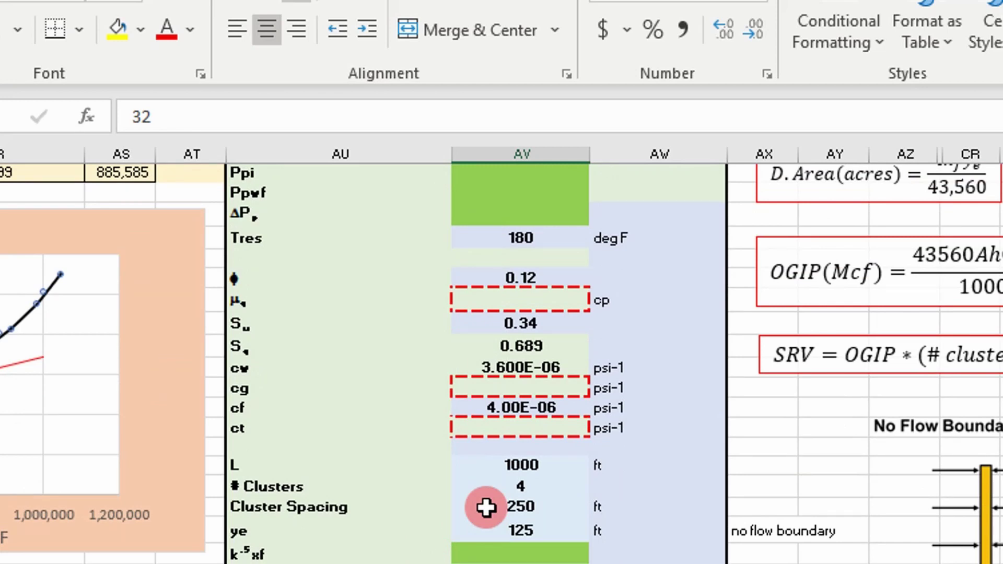
Inspect the number of clusters, cluster spacing and ye cells against the no flow boundary diagram.
click(523, 486)
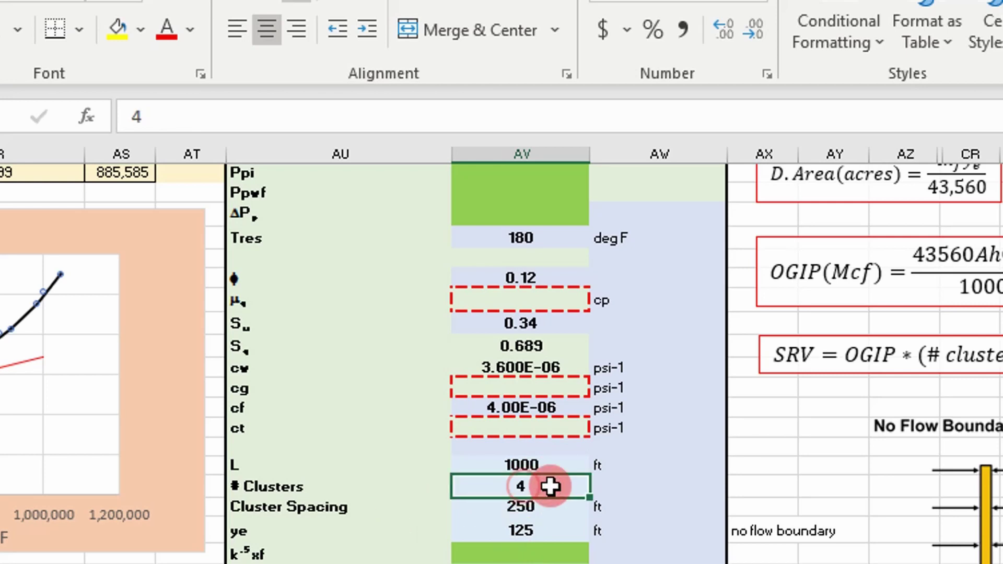
click(524, 507)
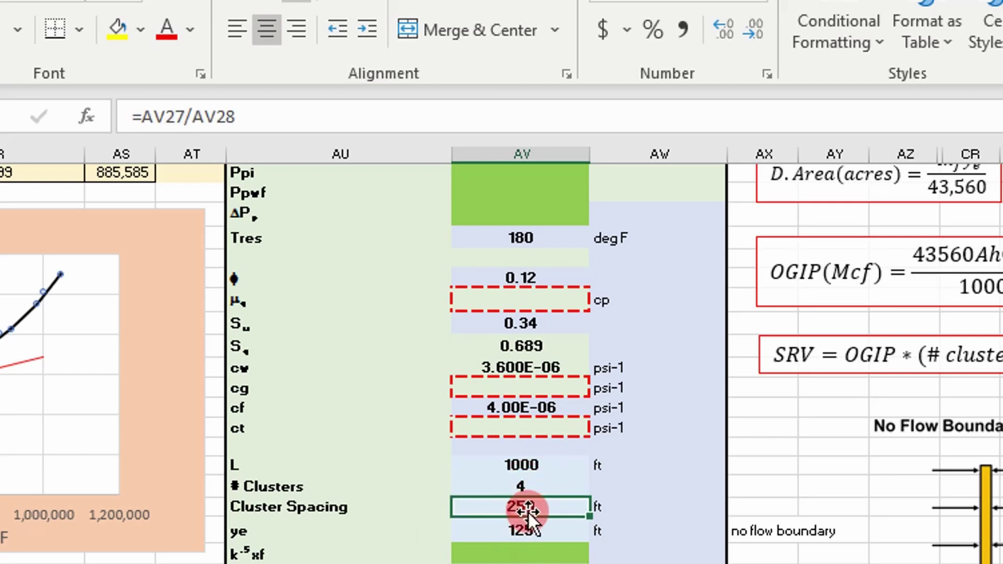
click(501, 533)
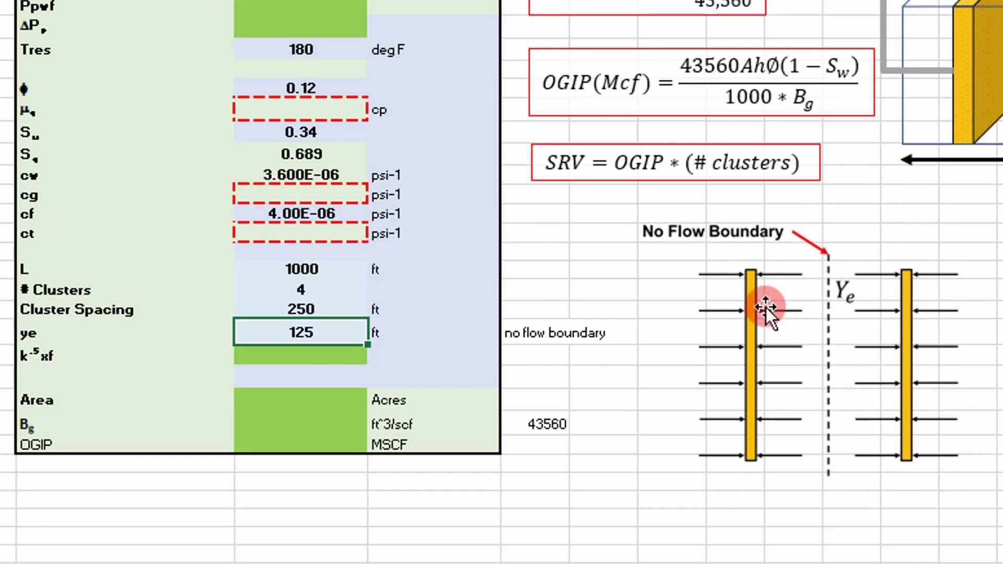
click(309, 309)
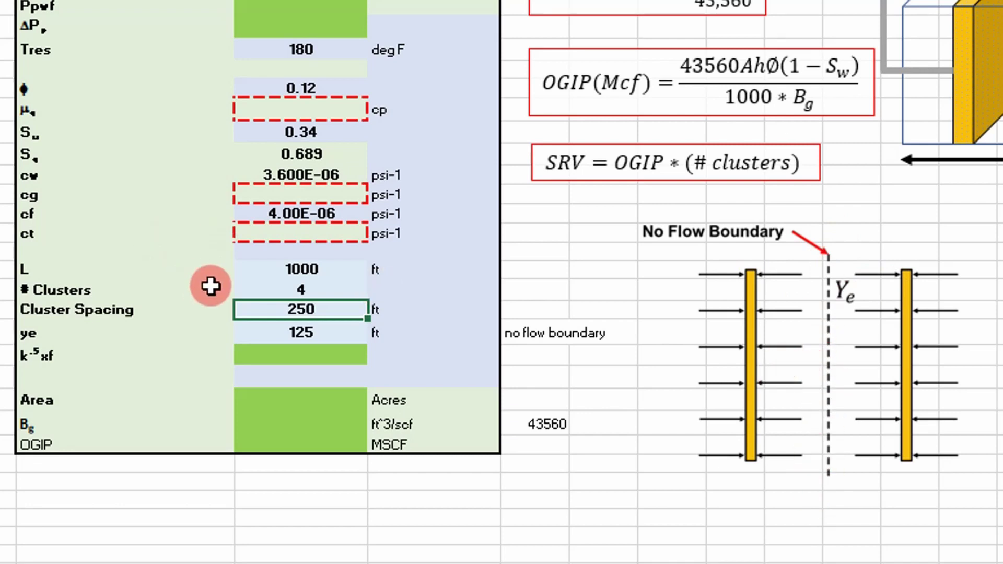
Start a pfpPressure function in the Pfp cell with Pwf (AV10) as PL and Pi (AV9) as PU.
scroll(264, 376, up, 1)
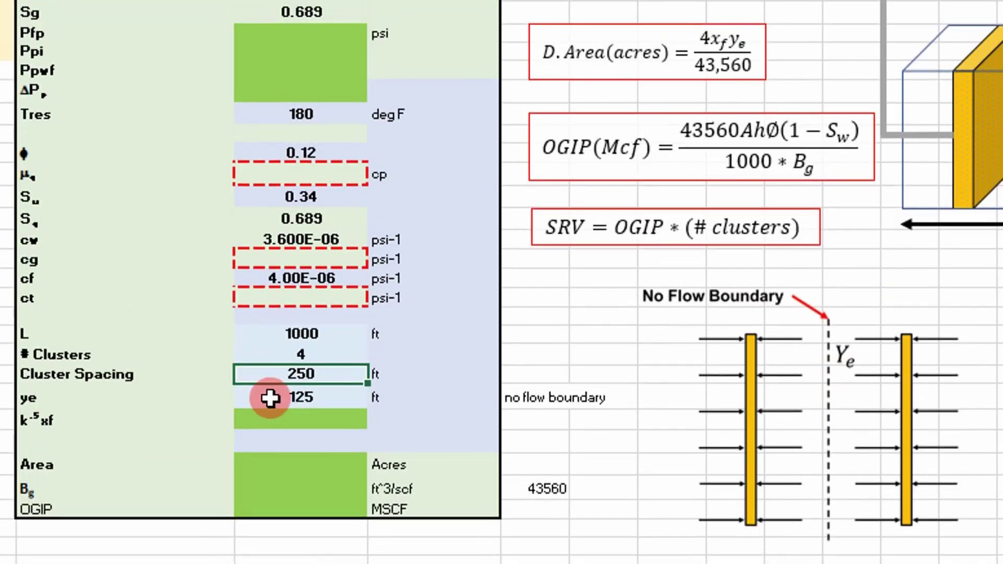
scroll(288, 407, up, 1)
scroll(287, 414, up, 2)
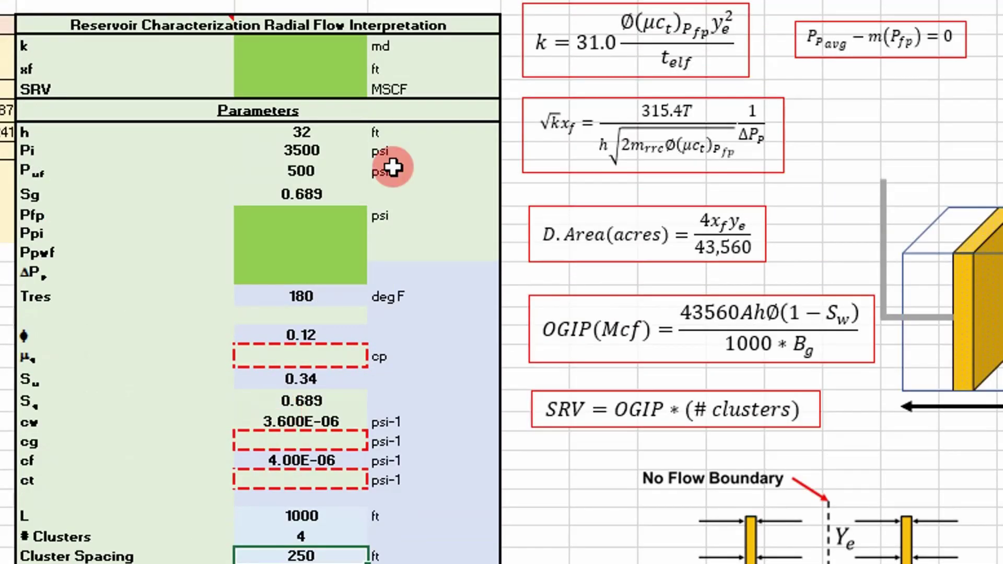
click(339, 218)
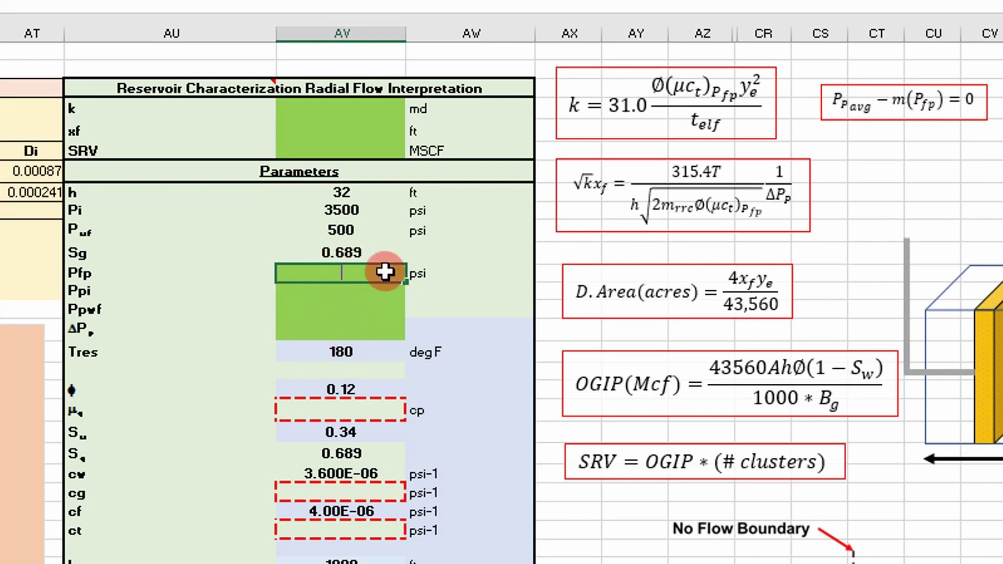
text(pf)
key(Down)
key(Tab)
key(ctrl+a)
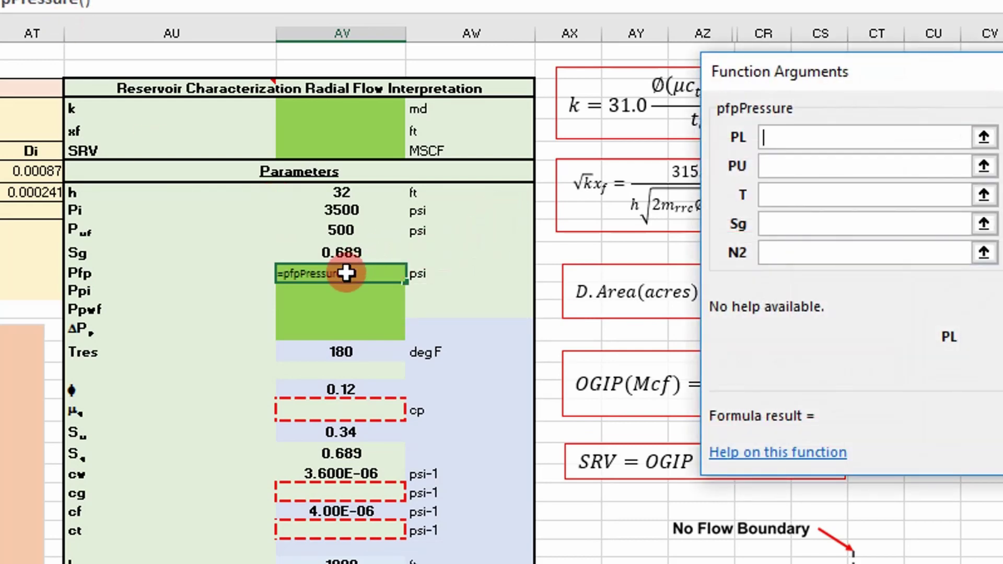
click(322, 230)
click(771, 167)
click(316, 212)
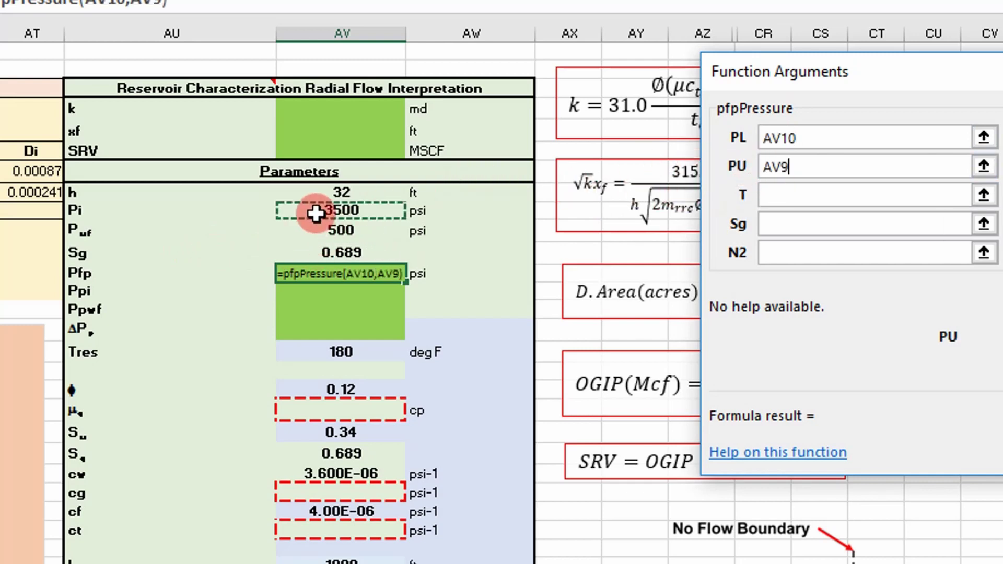
Set the pfpPressure function's T argument to Tres (AV16) and its Sg argument to AV11.
click(778, 193)
click(328, 386)
click(356, 352)
click(796, 223)
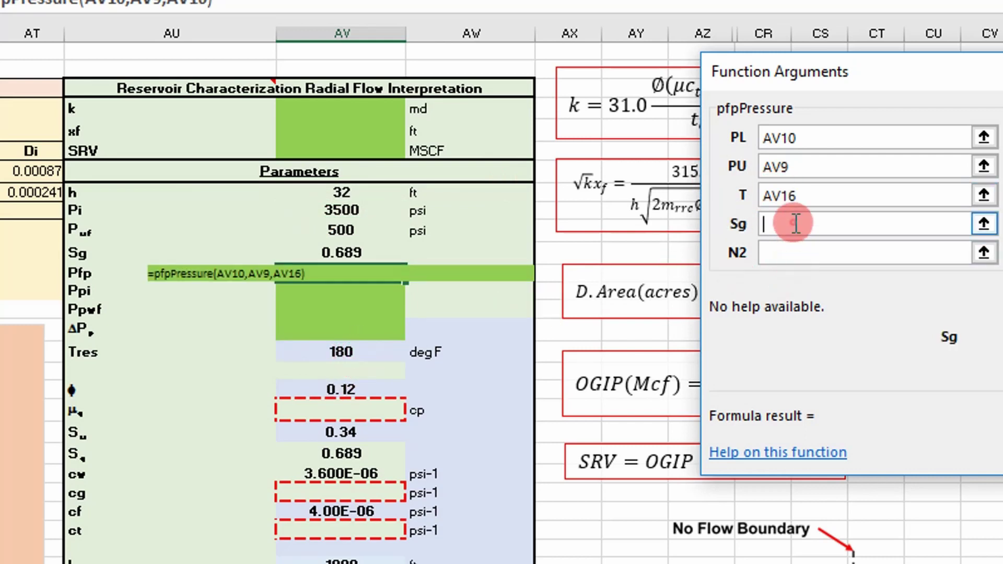
click(341, 253)
Set the N2, CO2 and H2S arguments to 0 and commit the Pfp formula.
click(769, 257)
text(0)
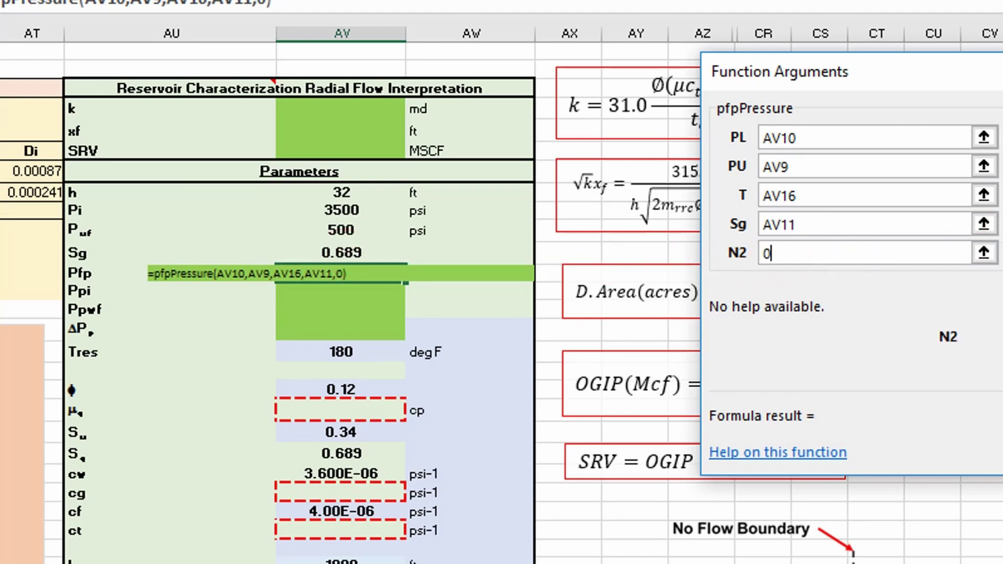
key(Tab)
key(Tab)
click(782, 224)
text(0)
click(786, 251)
text(0)
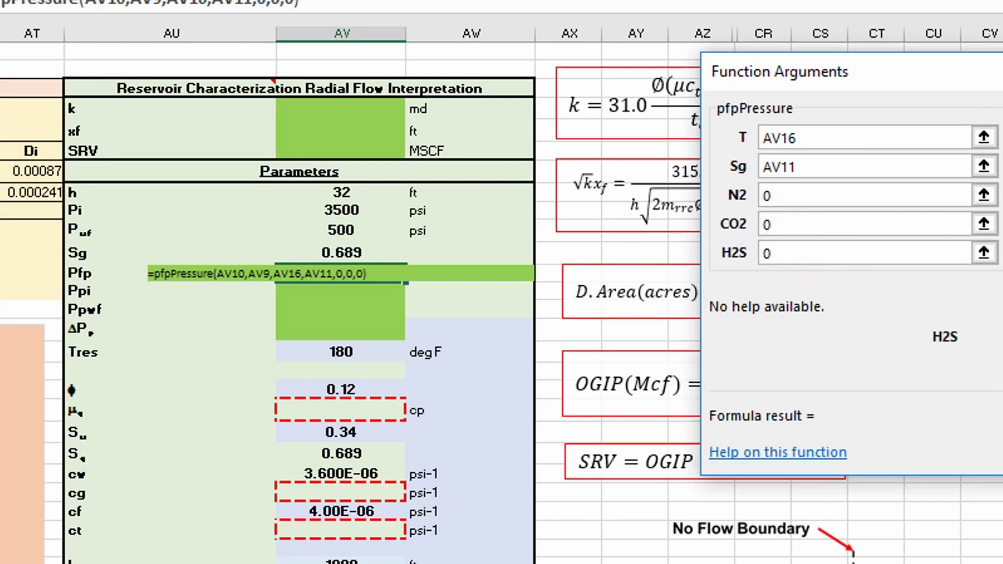
key(Return)
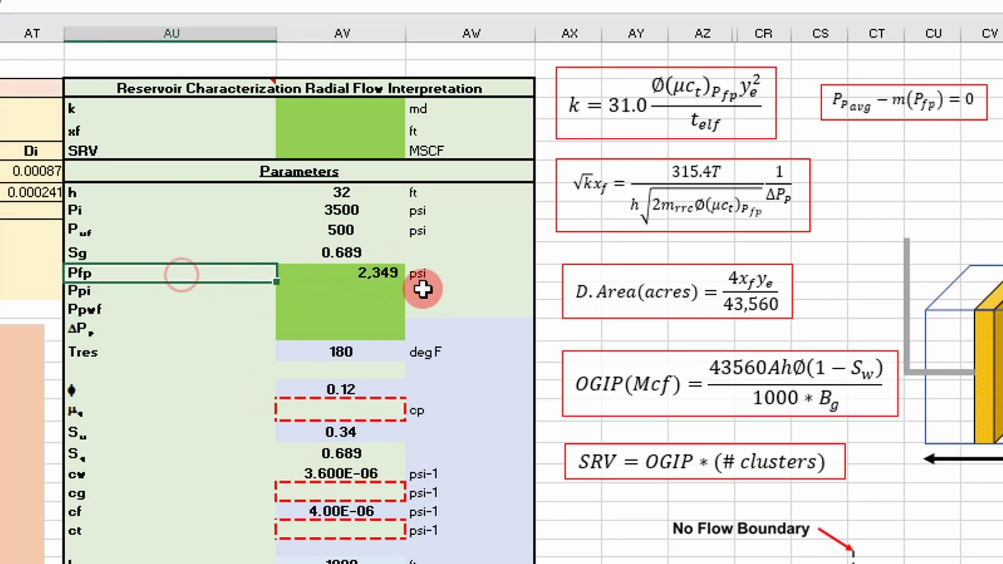
Move the drainage area equation box to the right to free the cell beside the Pfp row.
click(472, 260)
click(556, 253)
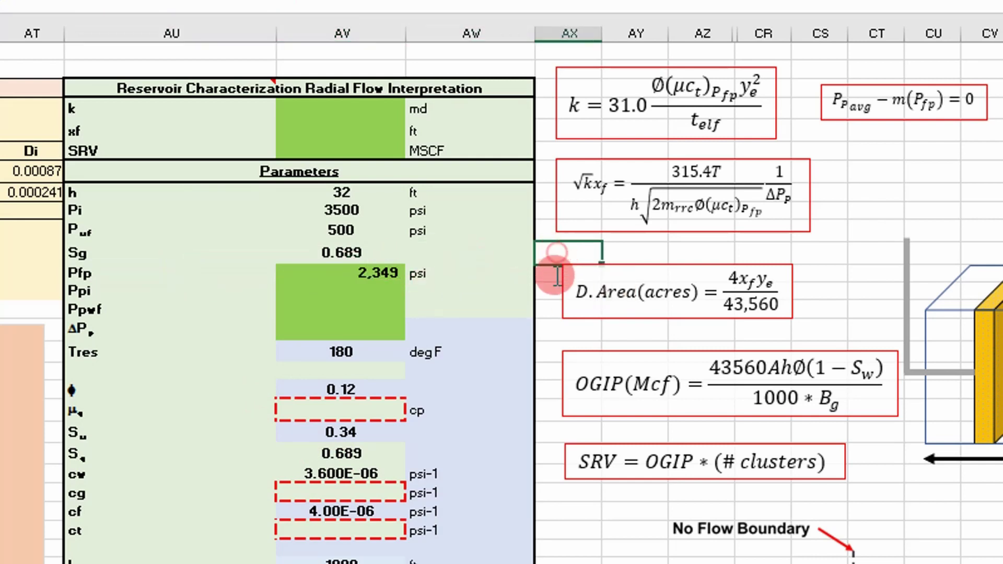
click(571, 286)
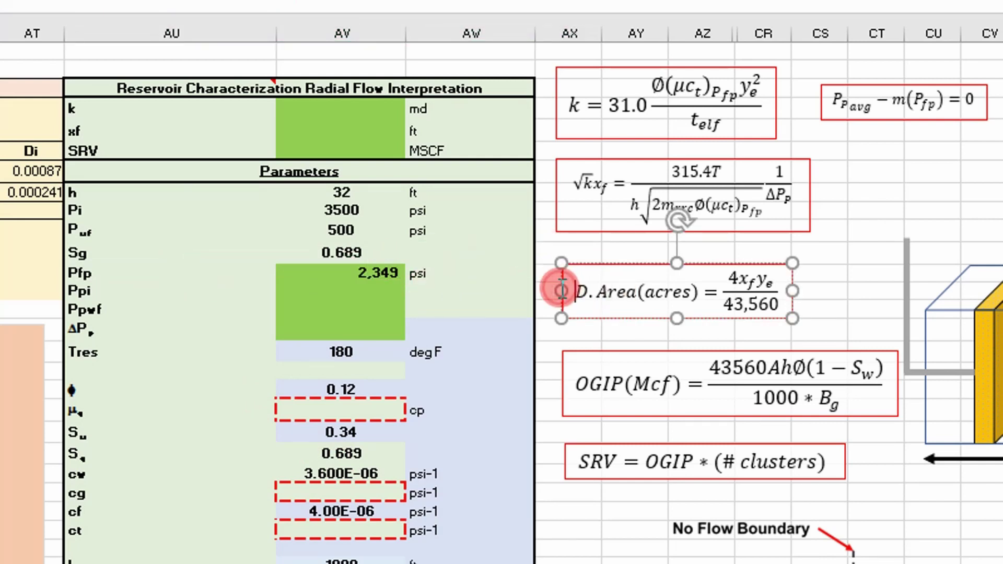
drag(563, 280, 680, 282)
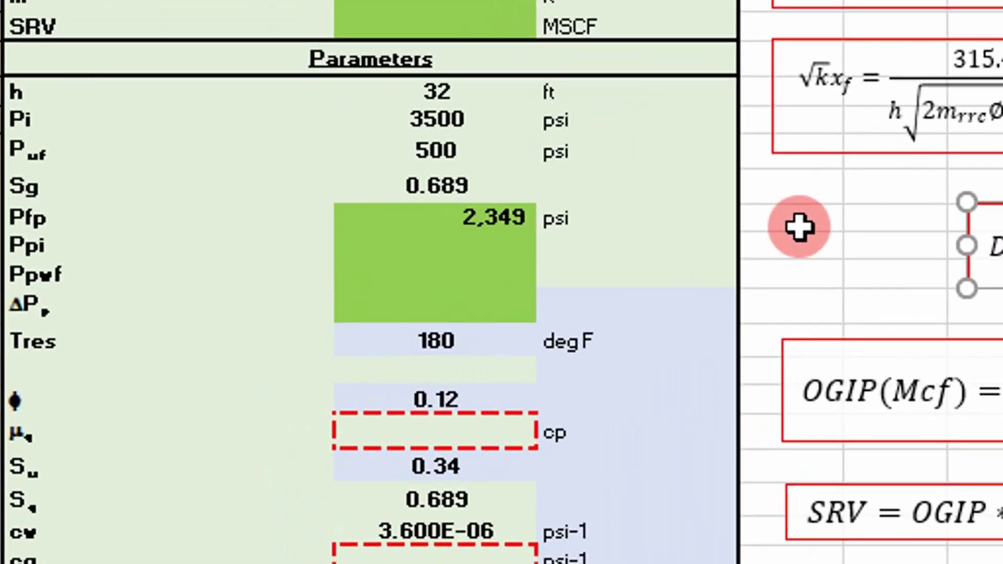
Compute the arithmetic average of Pi and Pwf with =(AV9+AV10)/2 in the column AX cell beside the Pfp row.
click(590, 273)
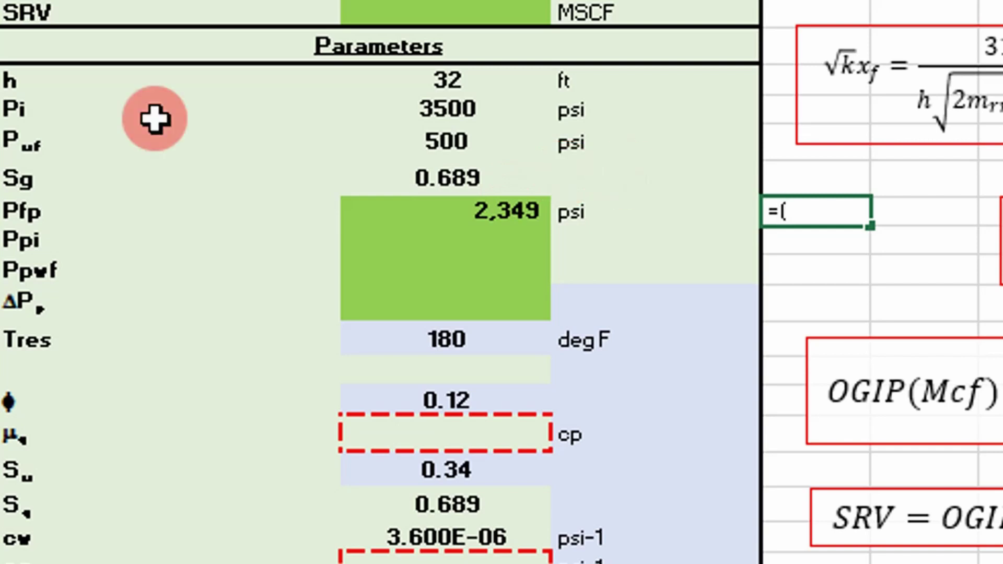
click(401, 123)
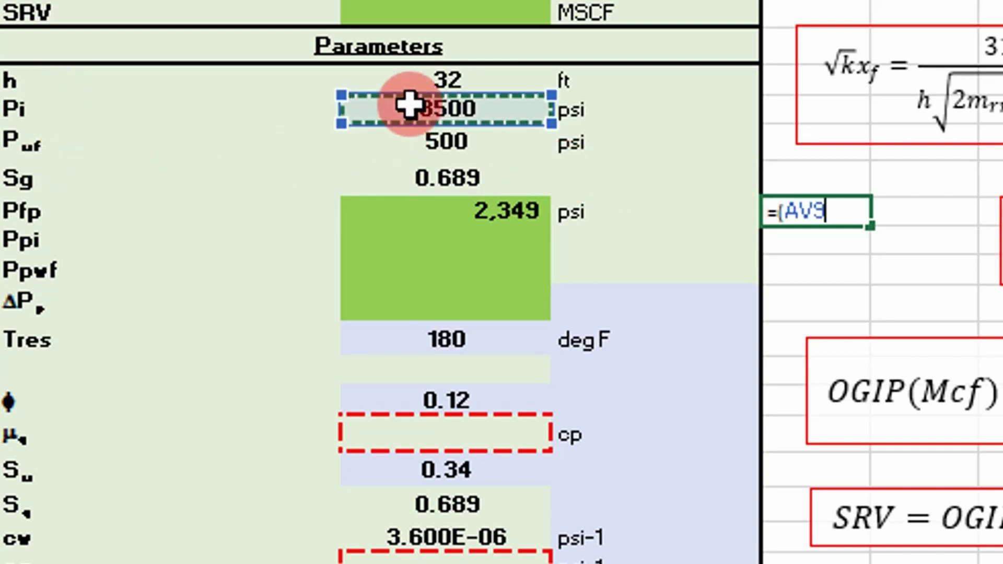
text(+)
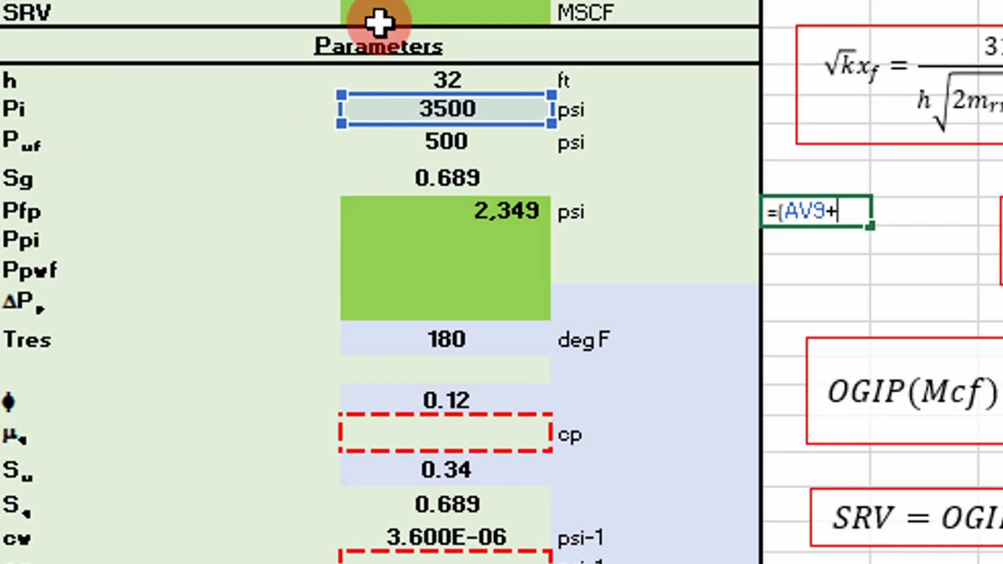
key(Left)
key(Left)
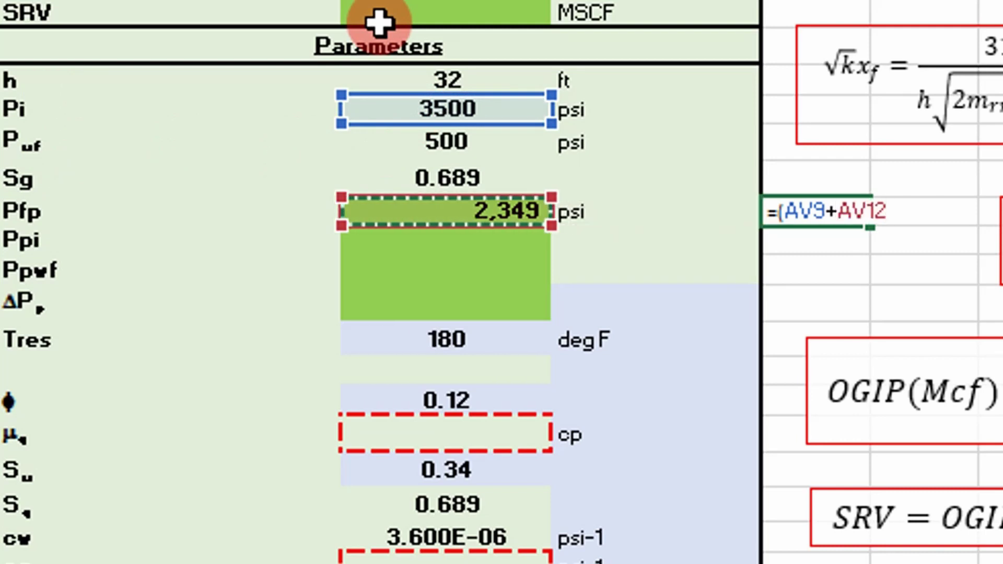
key(Up)
key(Up)
text()/2)
key(Return)
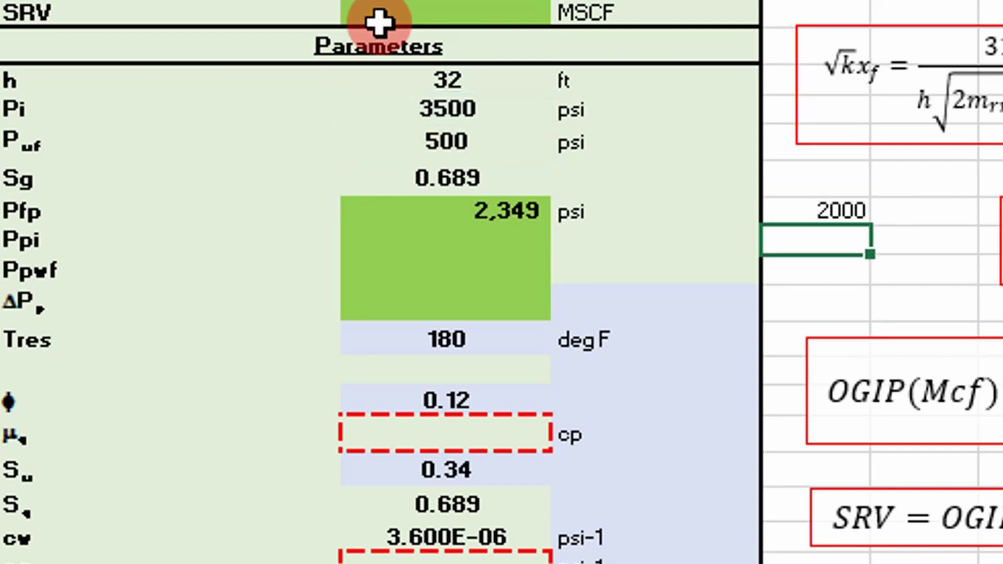
click(832, 211)
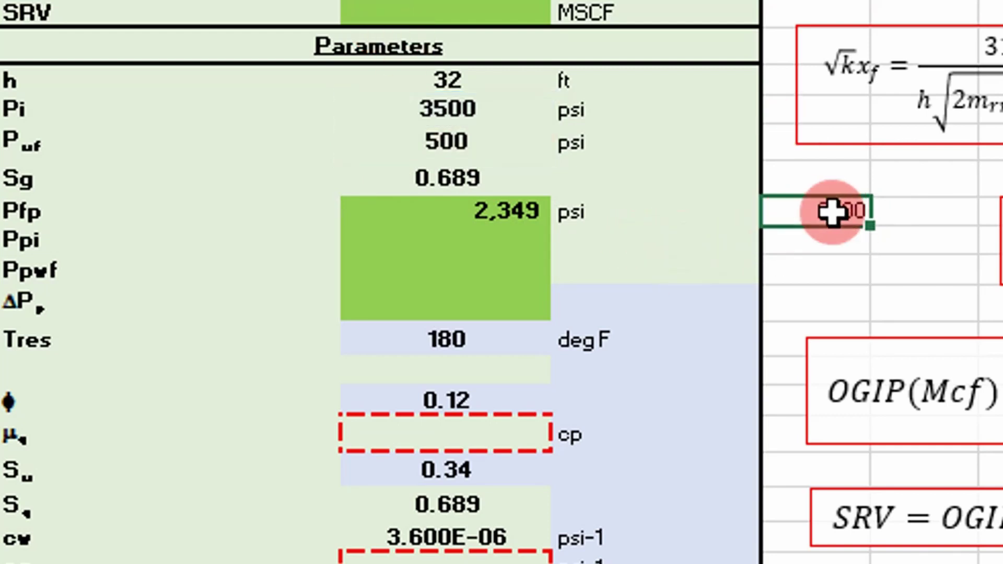
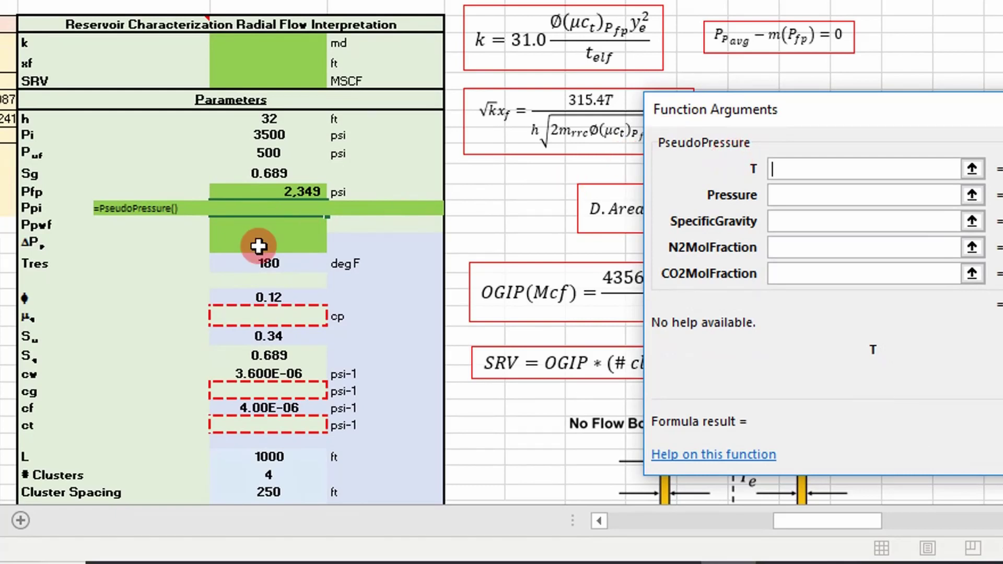
Set the PseudoPressure function's T argument to Tres (AV16) and its Pressure argument to Pi (AV9).
click(251, 265)
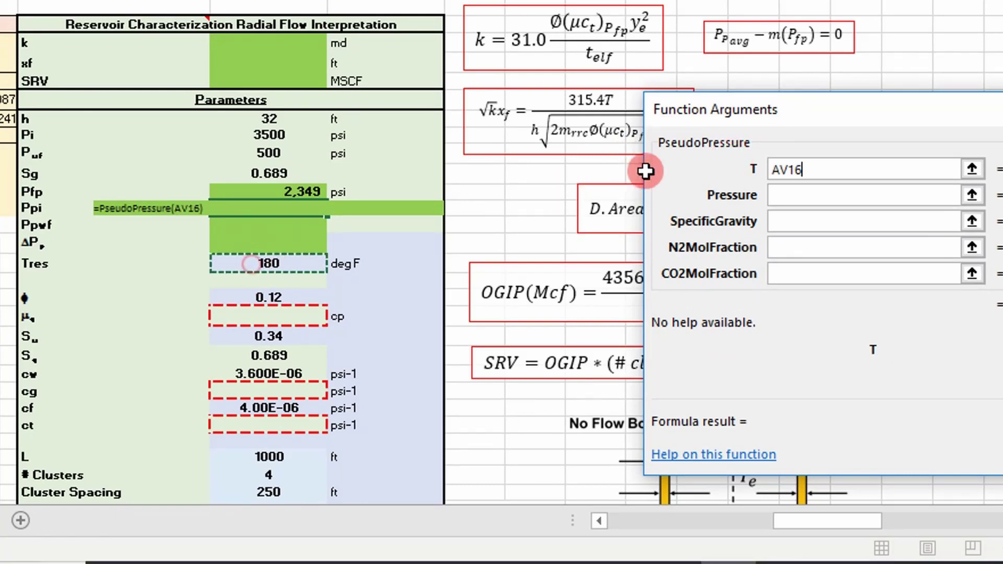
click(791, 198)
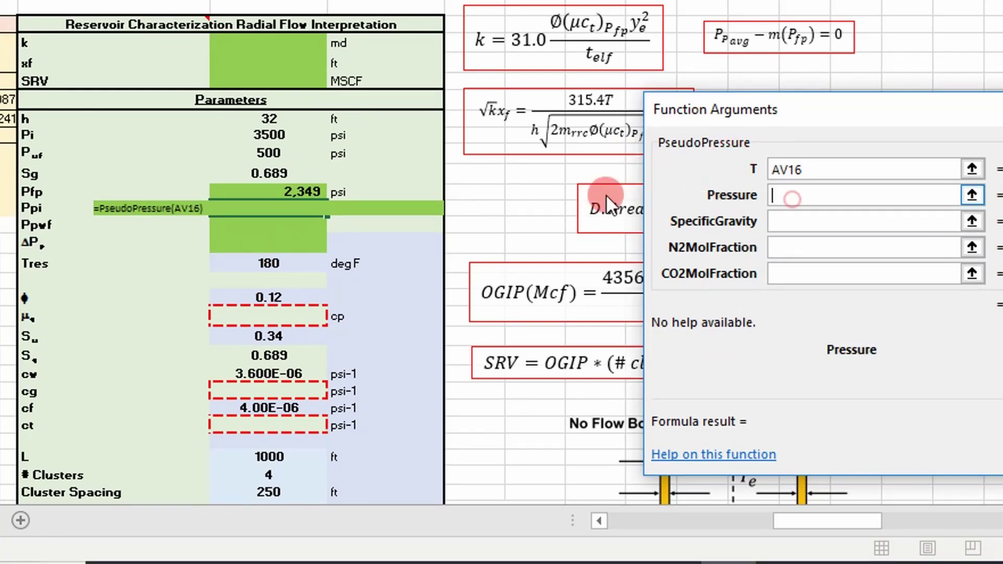
click(281, 135)
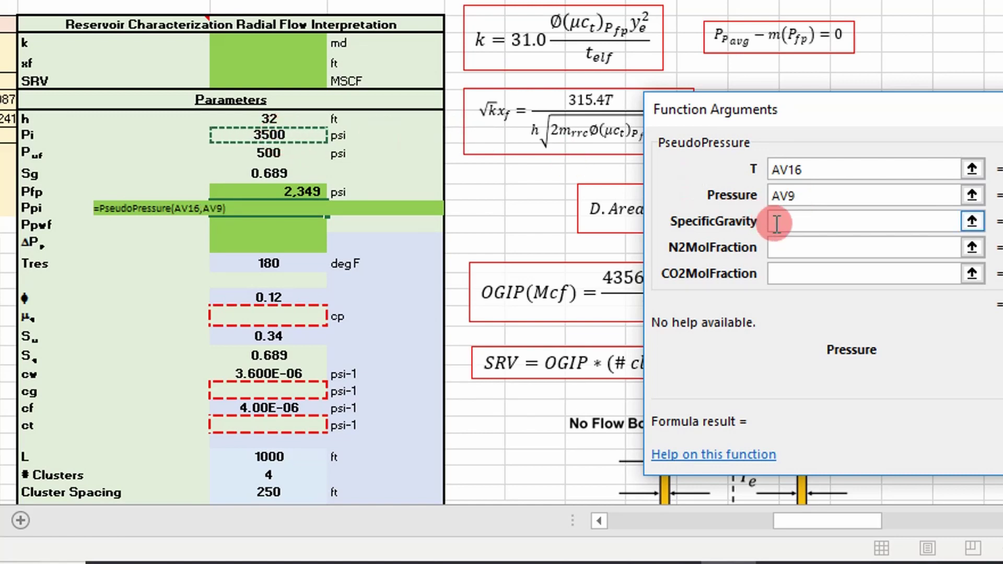
click(296, 174)
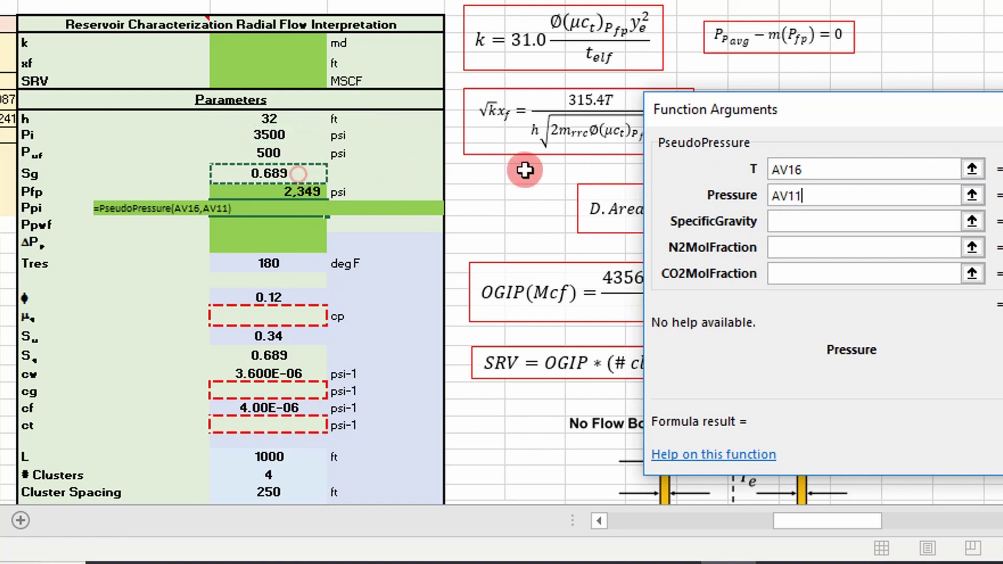
click(777, 221)
double_click(790, 194)
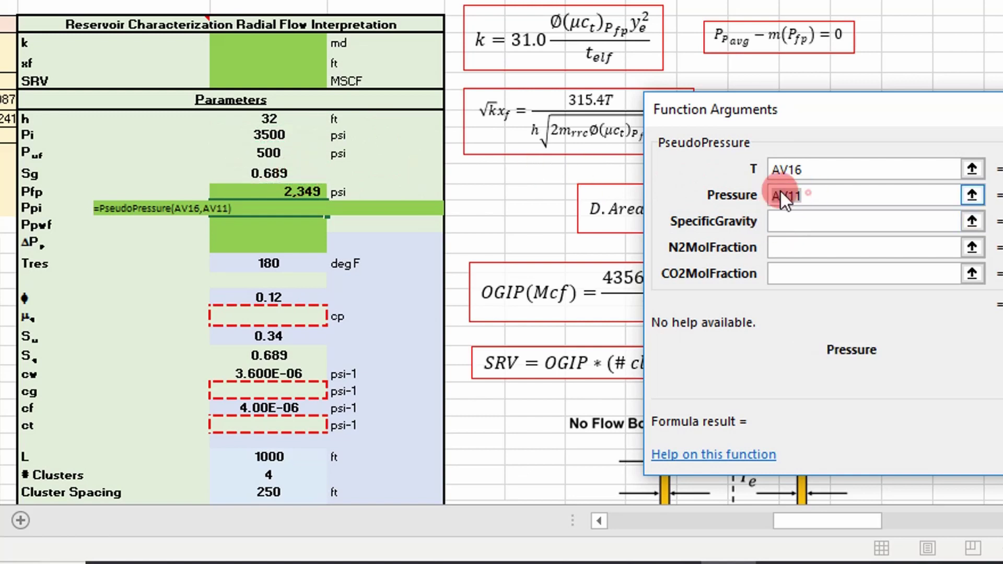
key(BackSpace)
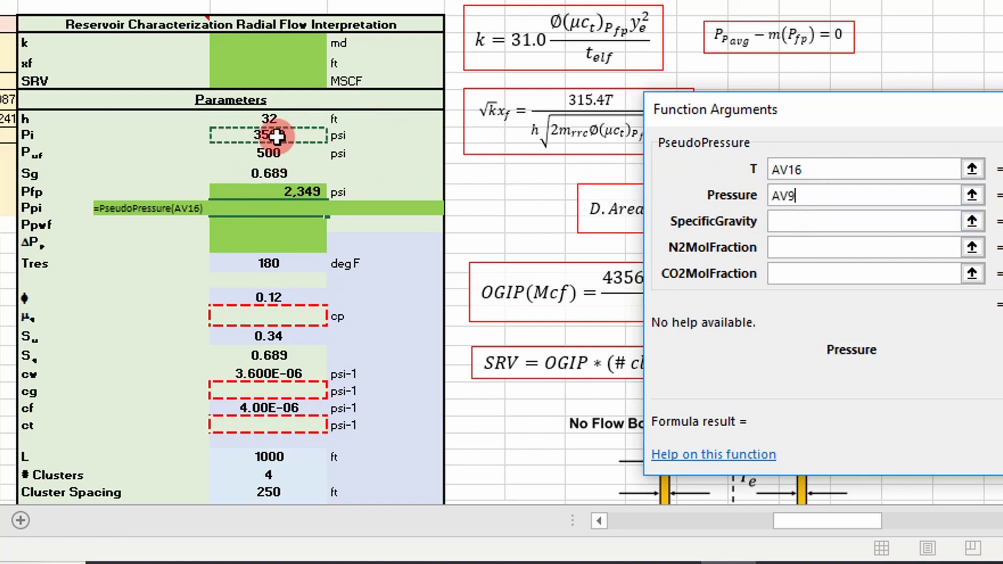
Set the SpecificGravity argument to Sg and make the SpecificGravity and T references absolute as $AV$11 and $AV$16.
click(842, 221)
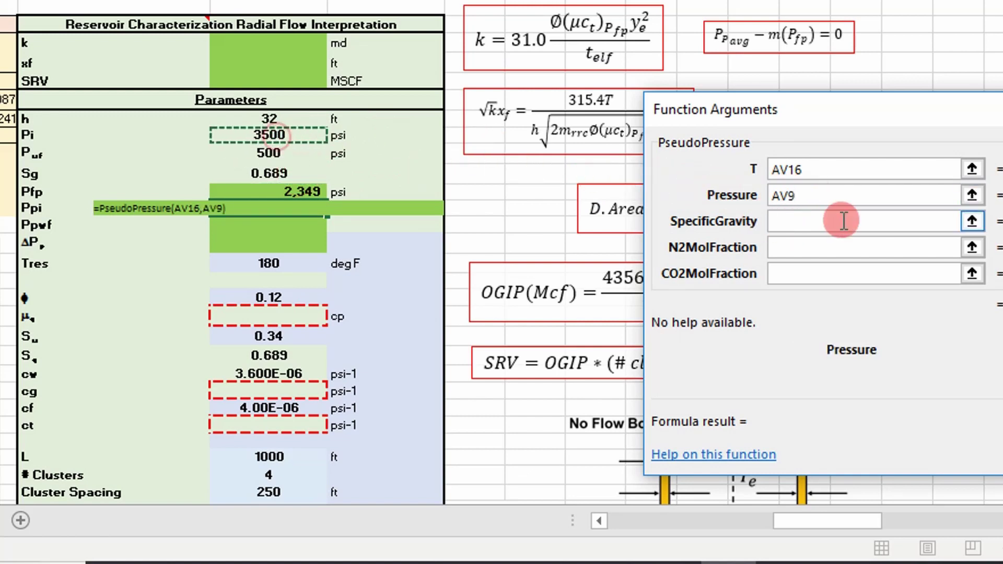
click(266, 169)
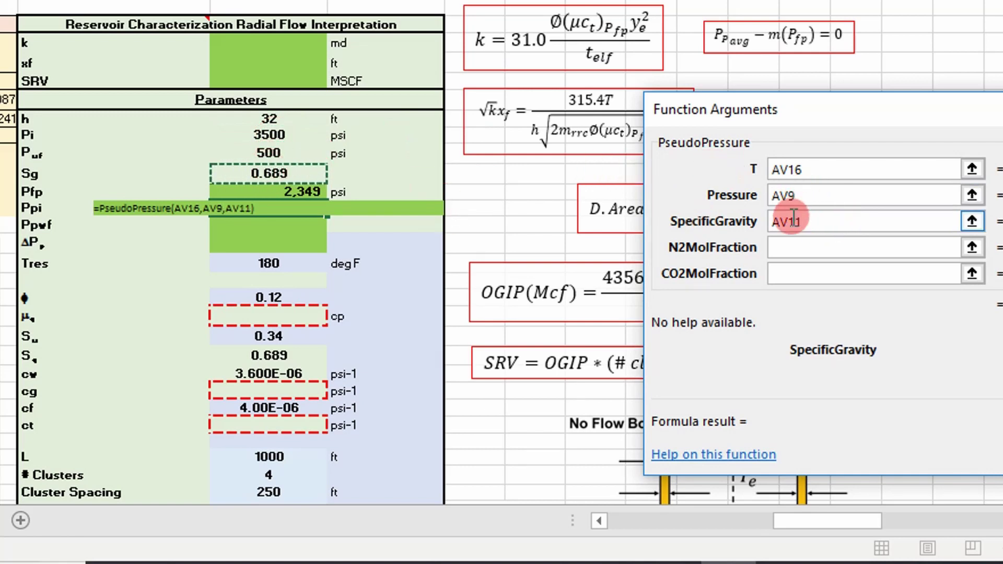
key(F4)
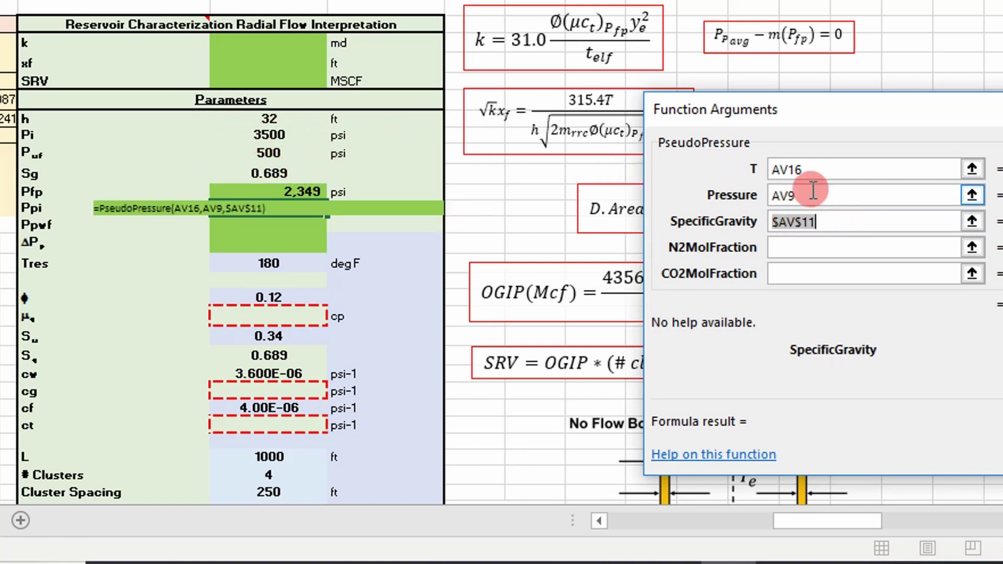
click(793, 168)
key(F4)
Set the N2, CO2 and H2S mole fractions to 0 and commit the Ppi formula.
click(786, 241)
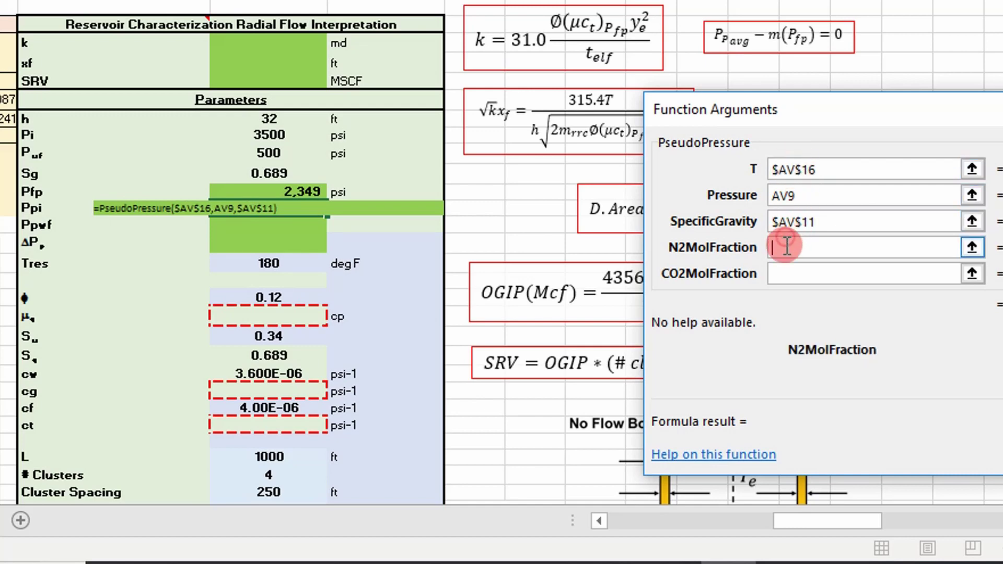
text(0)
click(788, 267)
text(0)
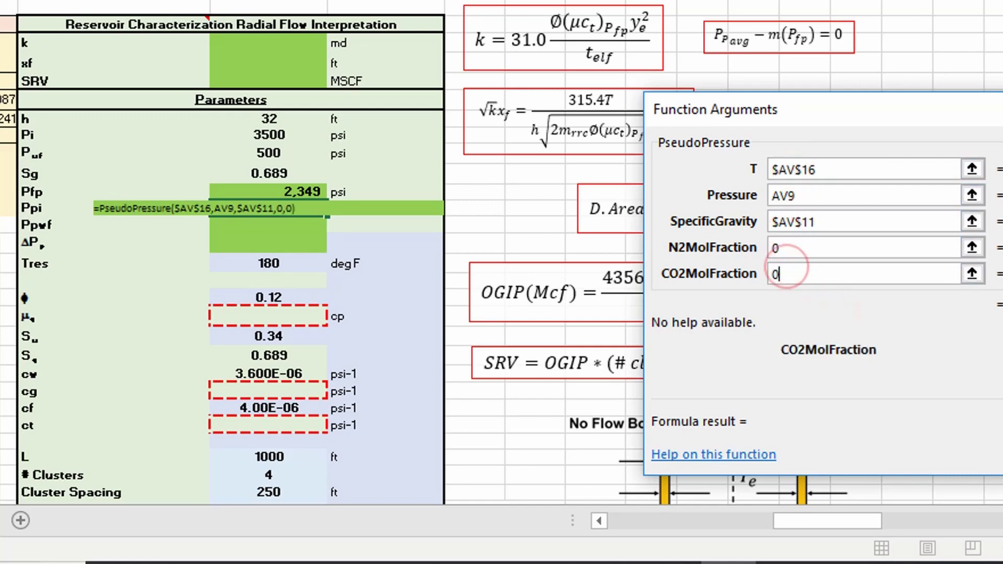
scroll(826, 290, down, 1)
scroll(855, 156, up, 1)
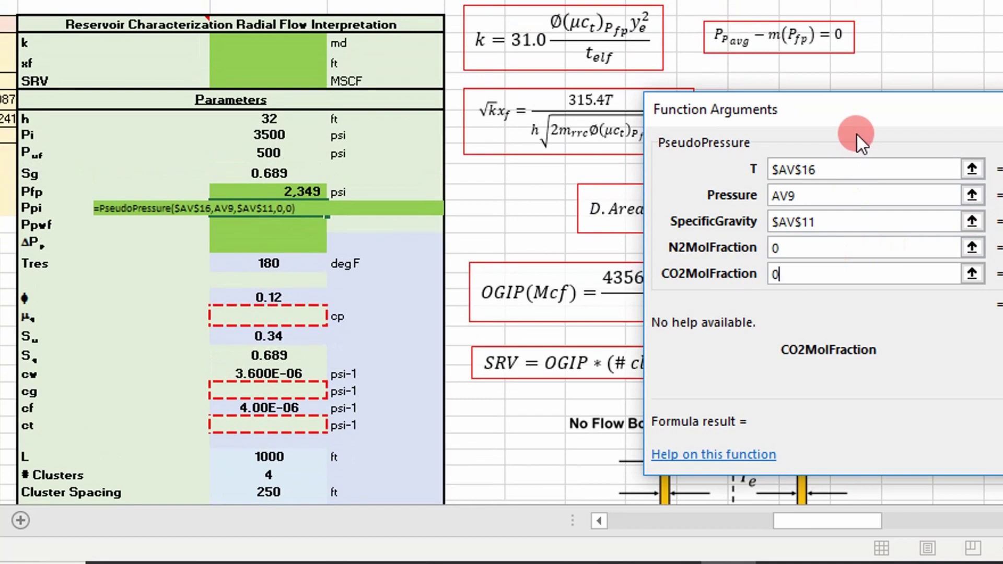
drag(863, 116, 736, 117)
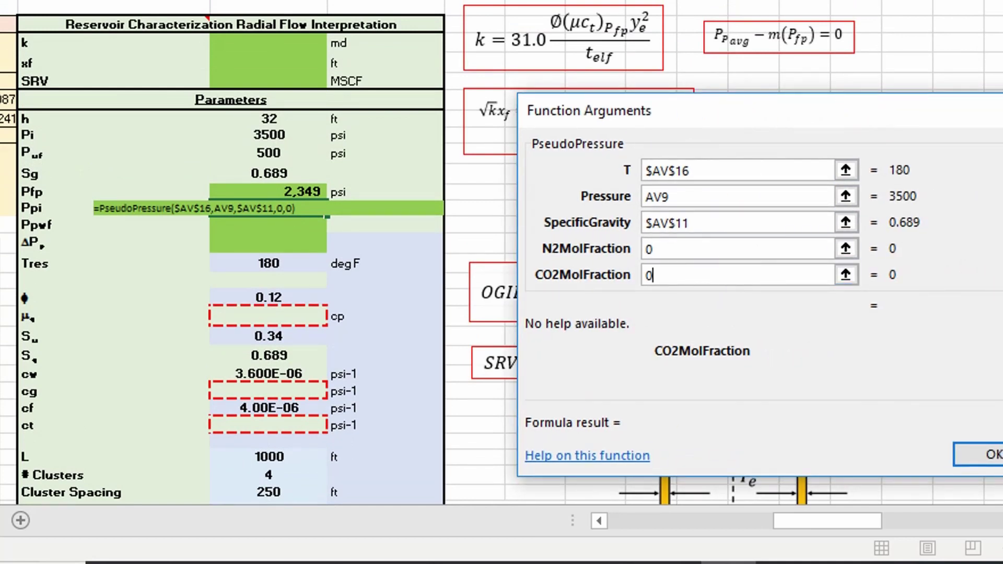
key(Tab)
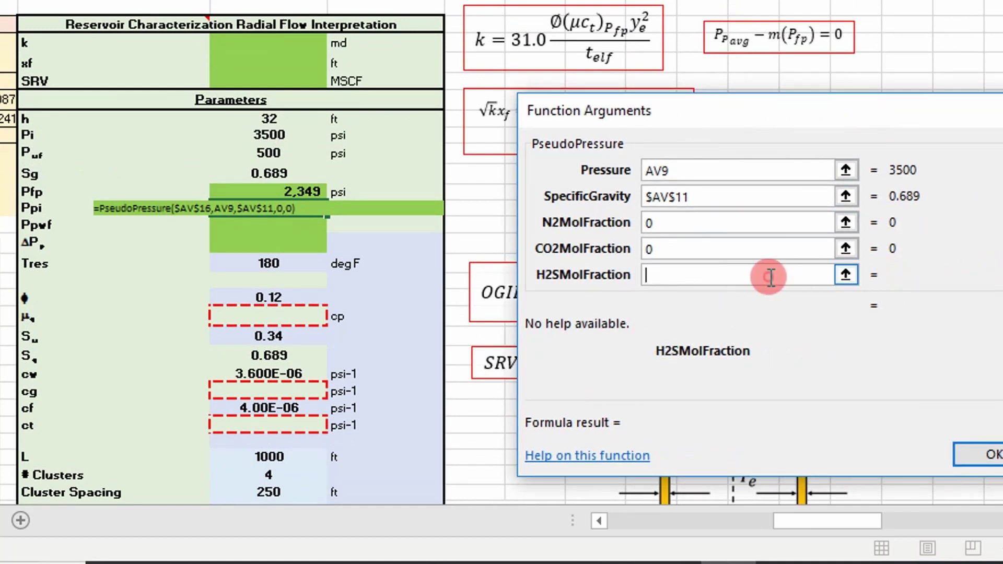
text(0)
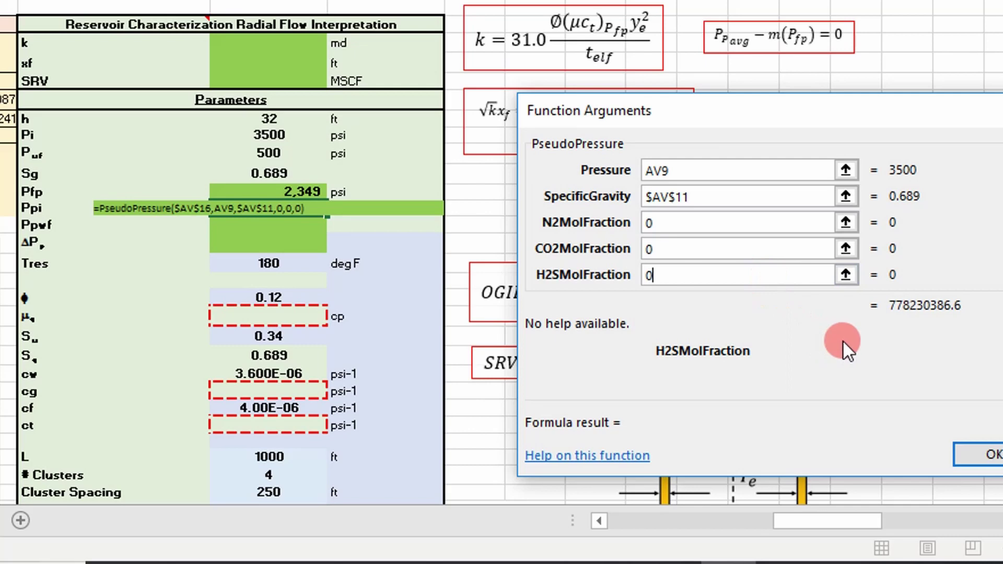
click(968, 453)
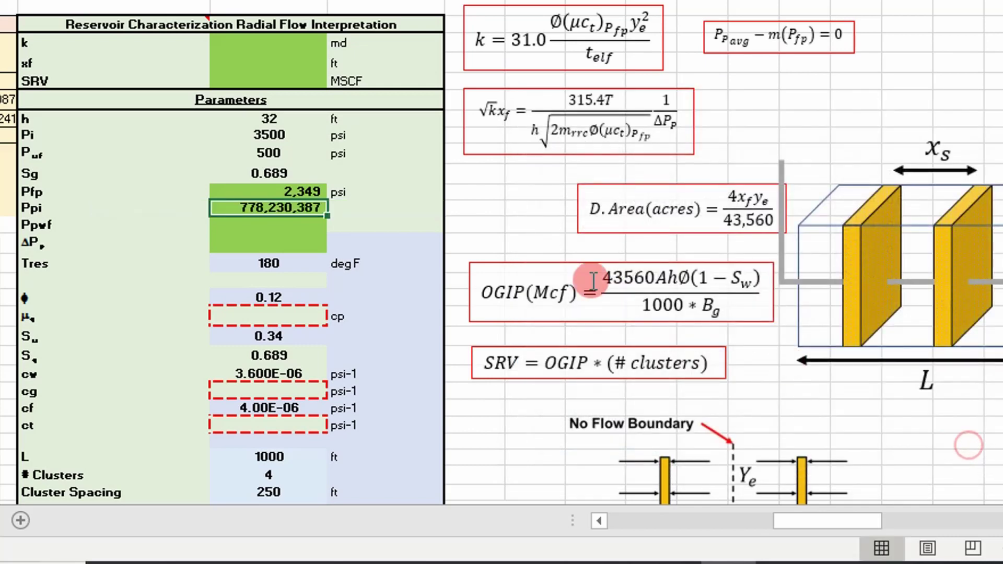
Copy the Ppi formula down to the Ppwf cell and check its cell references.
drag(329, 215, 325, 230)
double_click(325, 226)
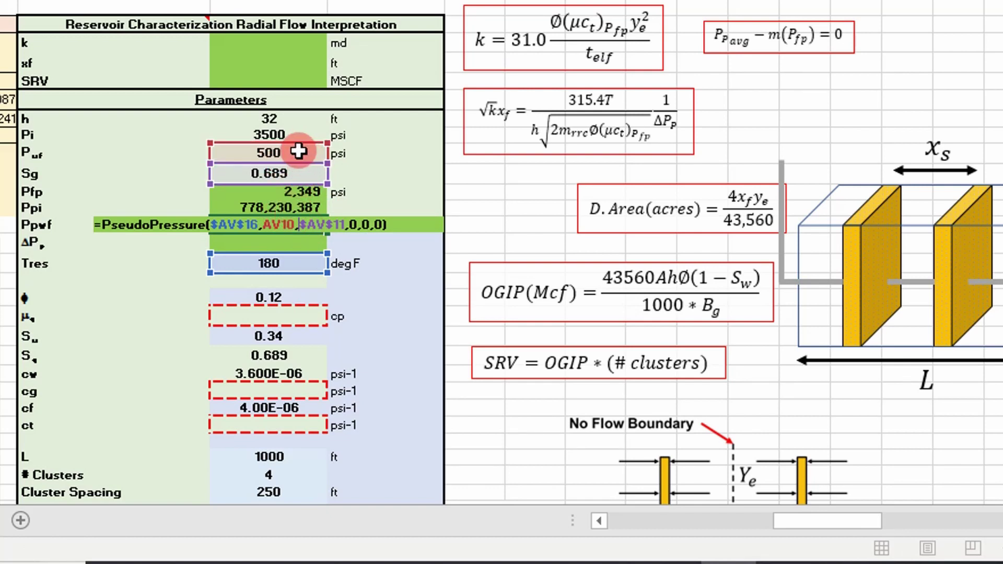
key(Escape)
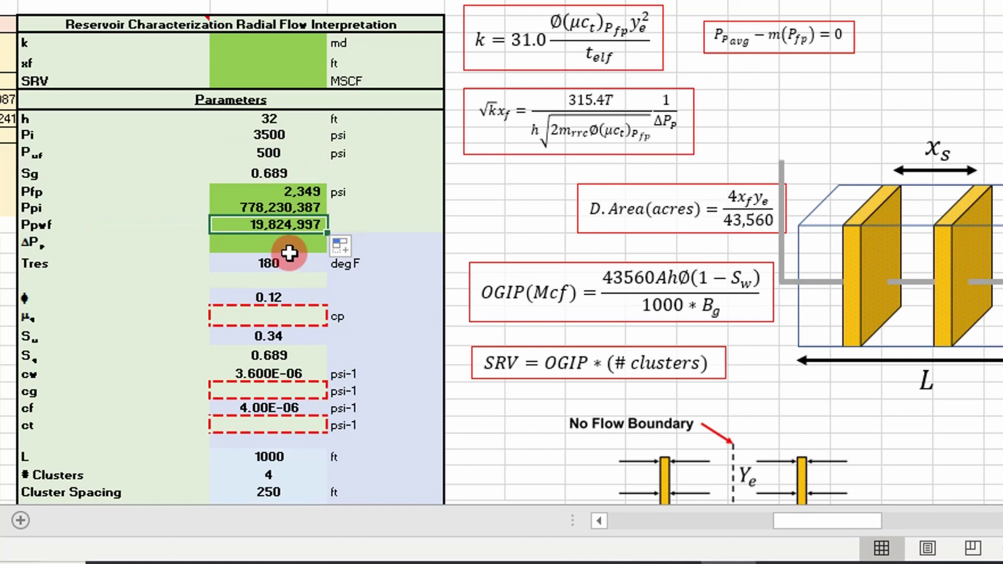
Calculate ΔPp as the difference between Ppi (AV13) and Ppwf.
click(291, 245)
text(=)
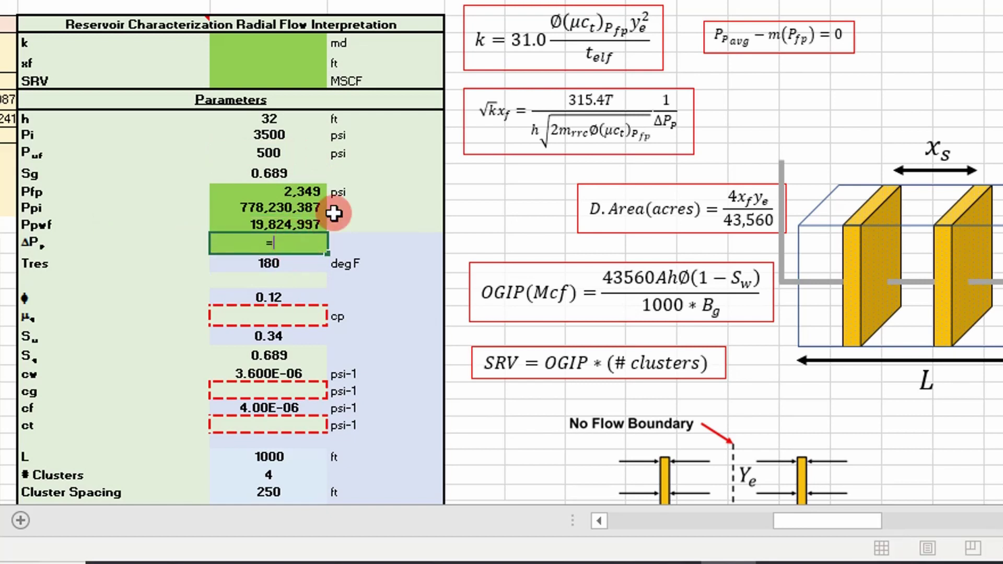
click(326, 212)
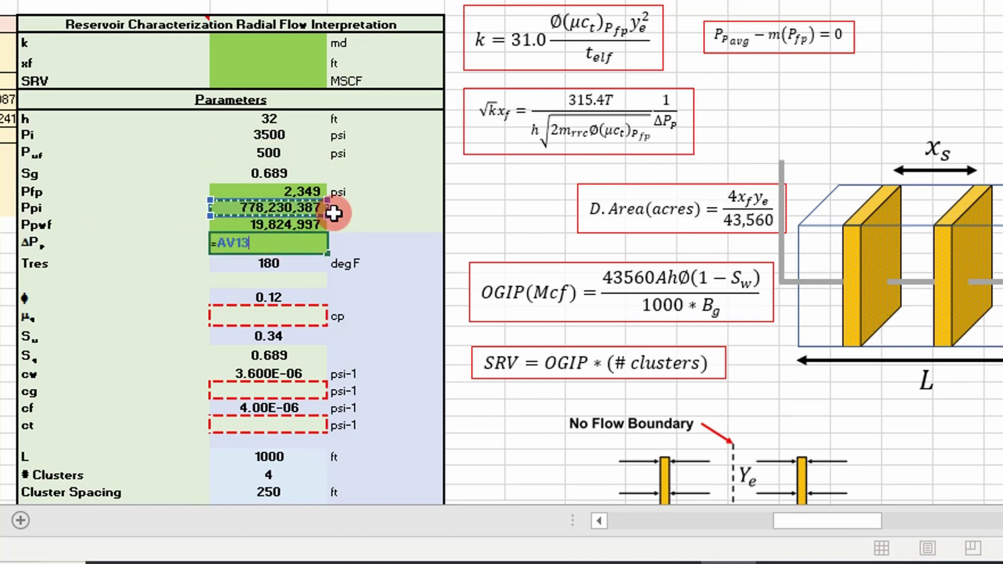
key(Return)
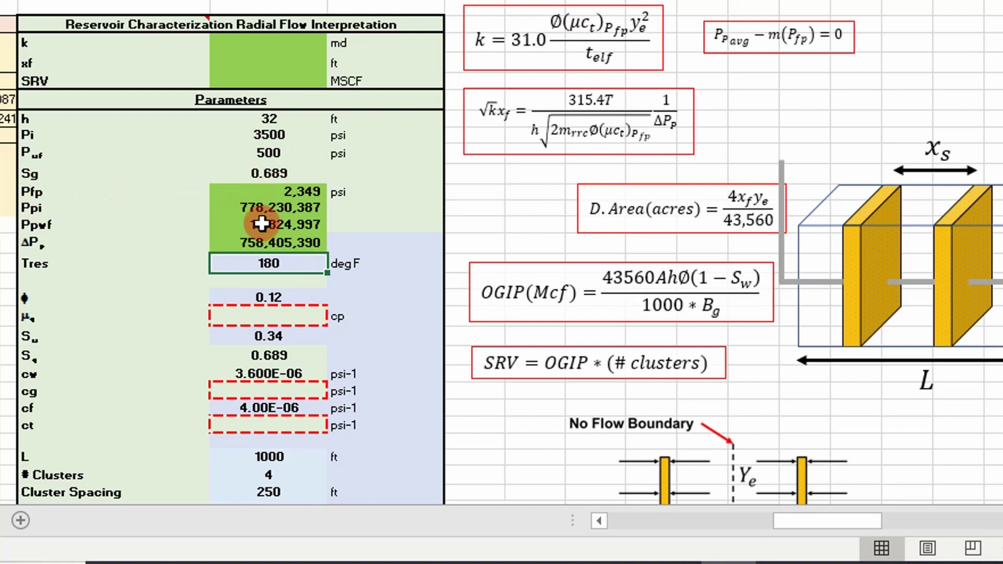
Insert the ug function in the gas viscosity cell with P set to AV12, T to AV16 and G to AV11.
click(246, 317)
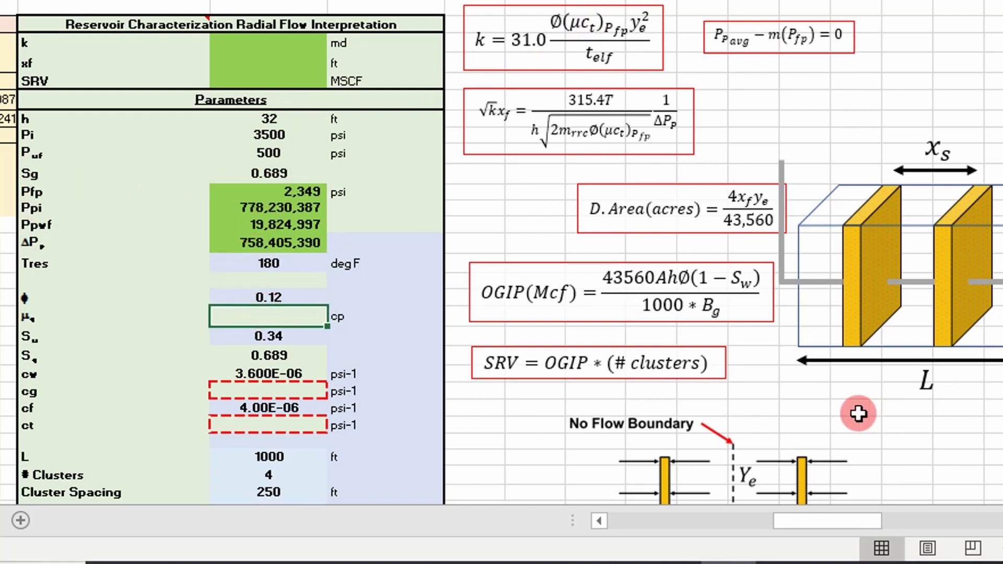
text(=ug()
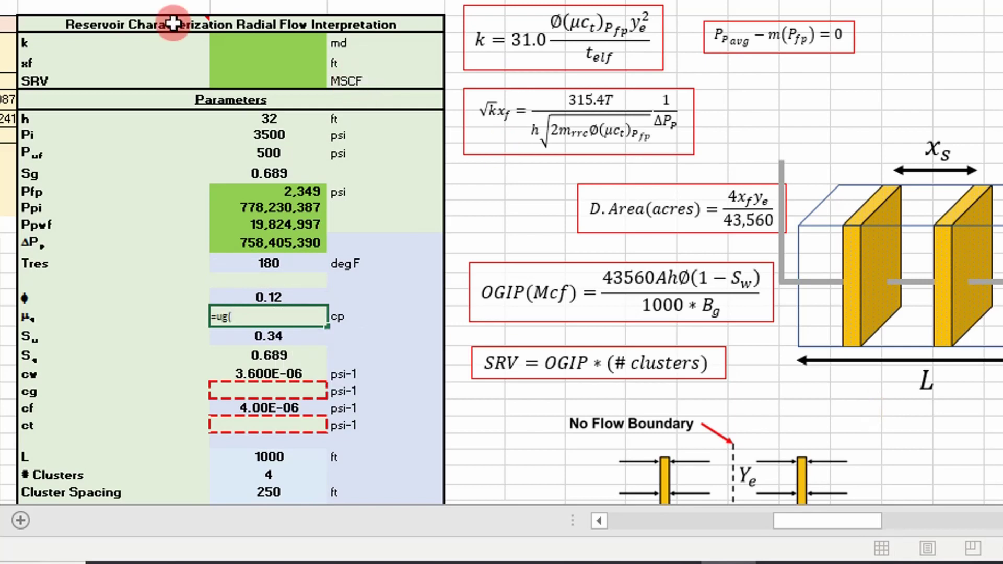
key(ctrl+a)
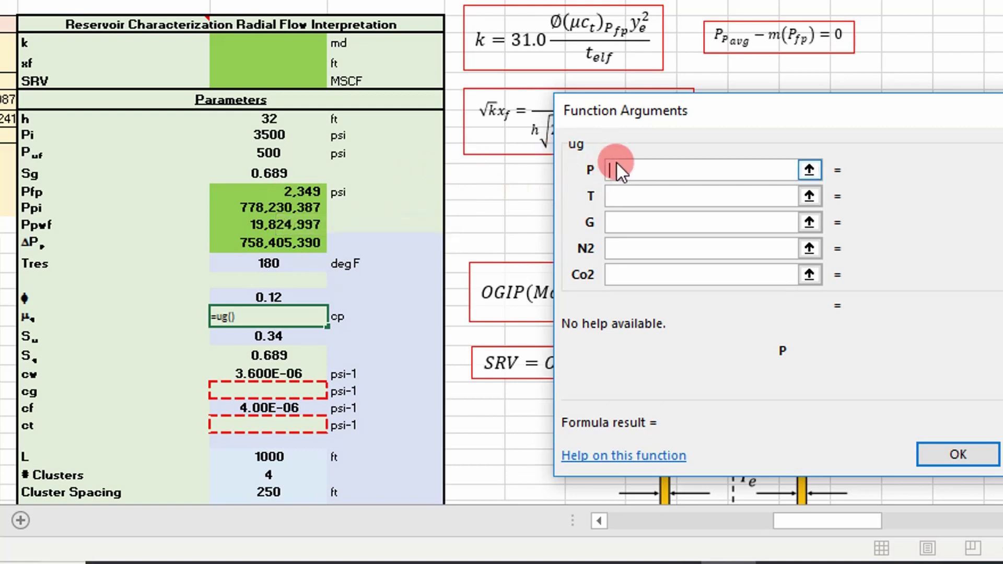
click(247, 190)
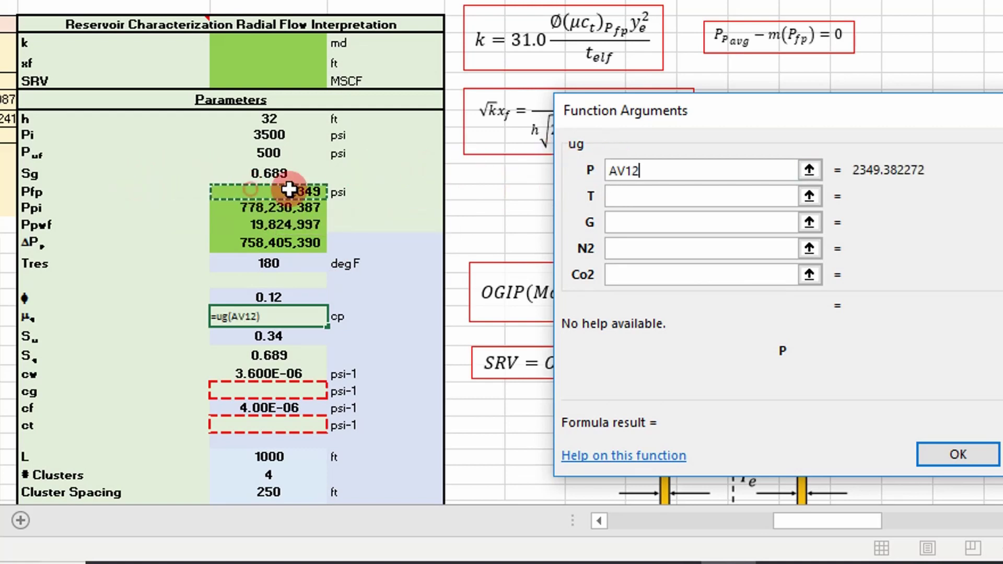
click(659, 199)
click(256, 263)
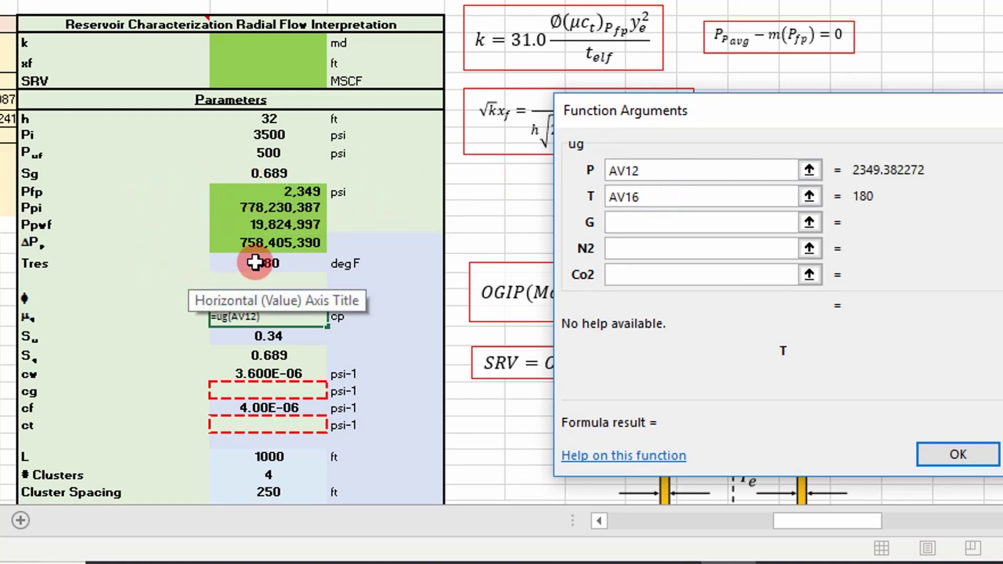
click(587, 222)
click(268, 174)
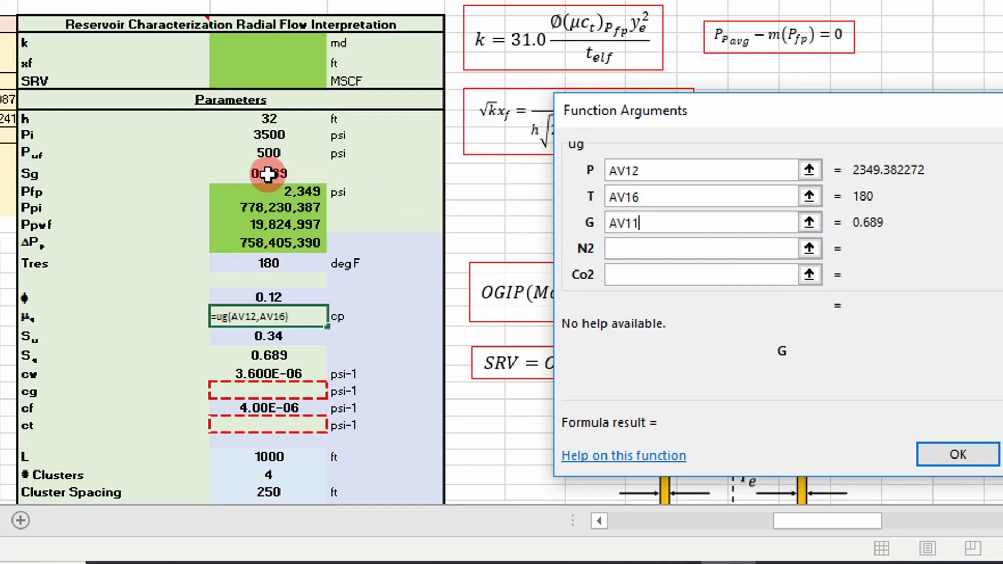
Set the ug function's N2, Co2 and H2s arguments to 0 and commit the gas viscosity formula.
click(620, 243)
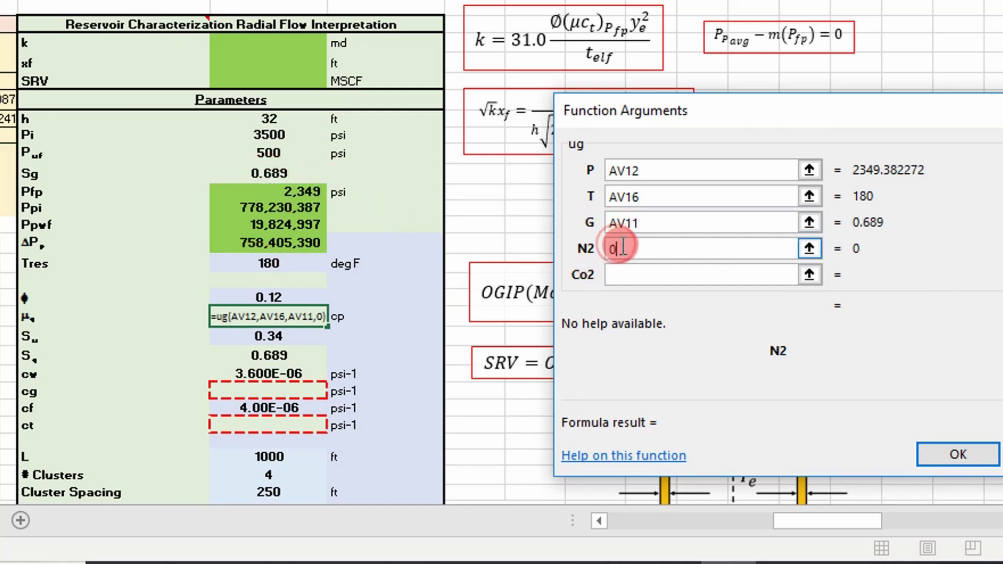
click(625, 280)
text(0)
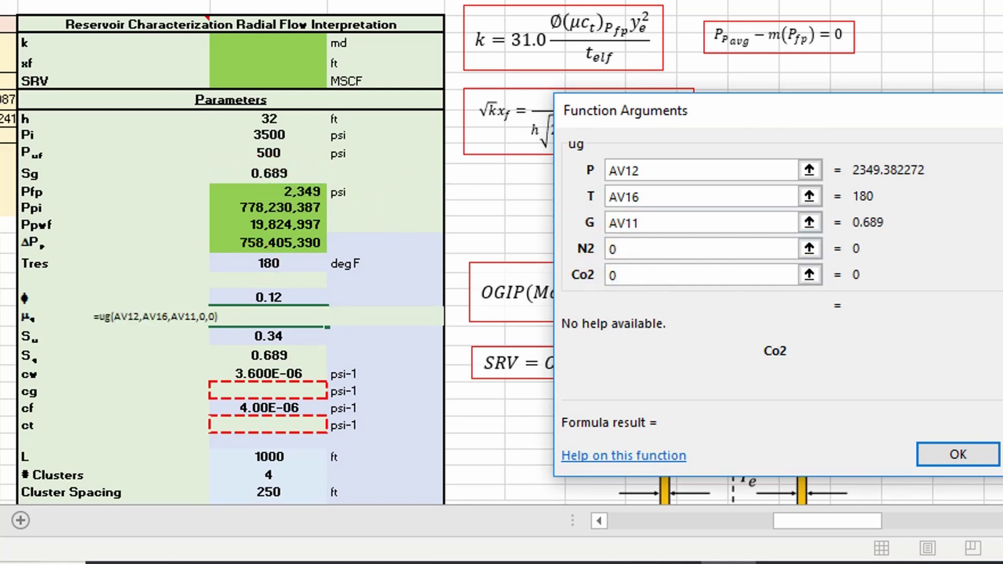
key(Tab)
text(0)
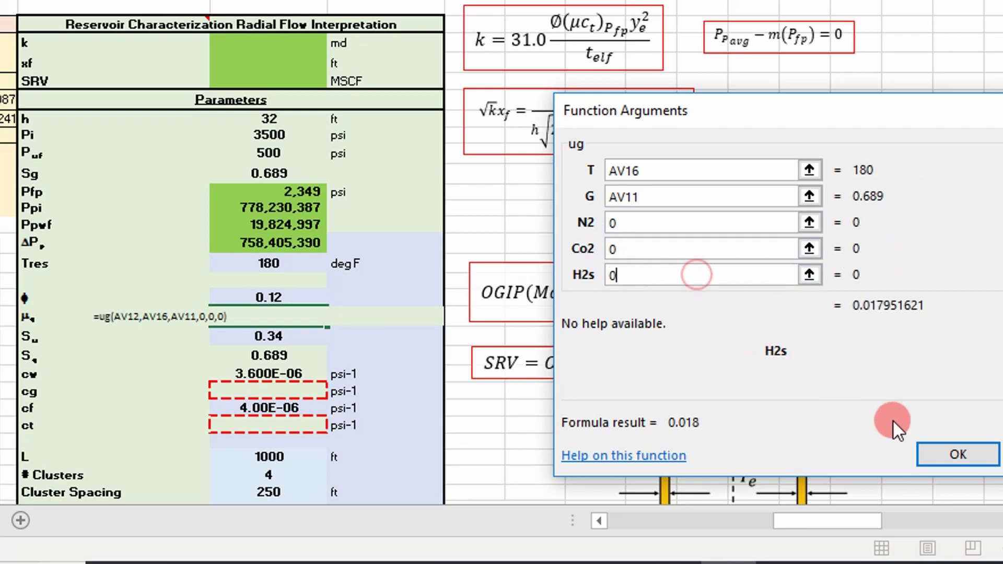
click(944, 450)
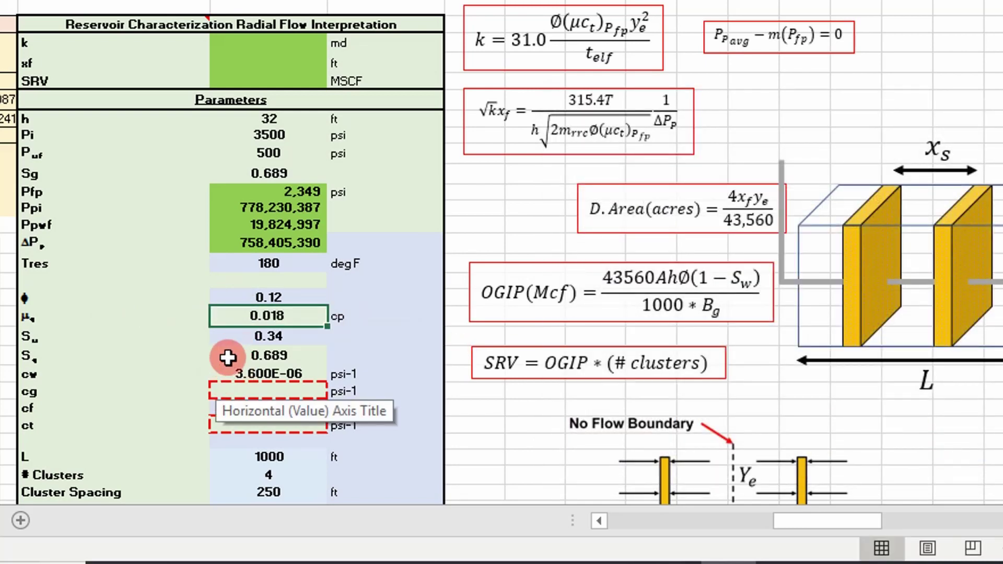
Begin a cg function formula in the gas compressibility (cg) cell and open its argument entry.
scroll(228, 358, down, 2)
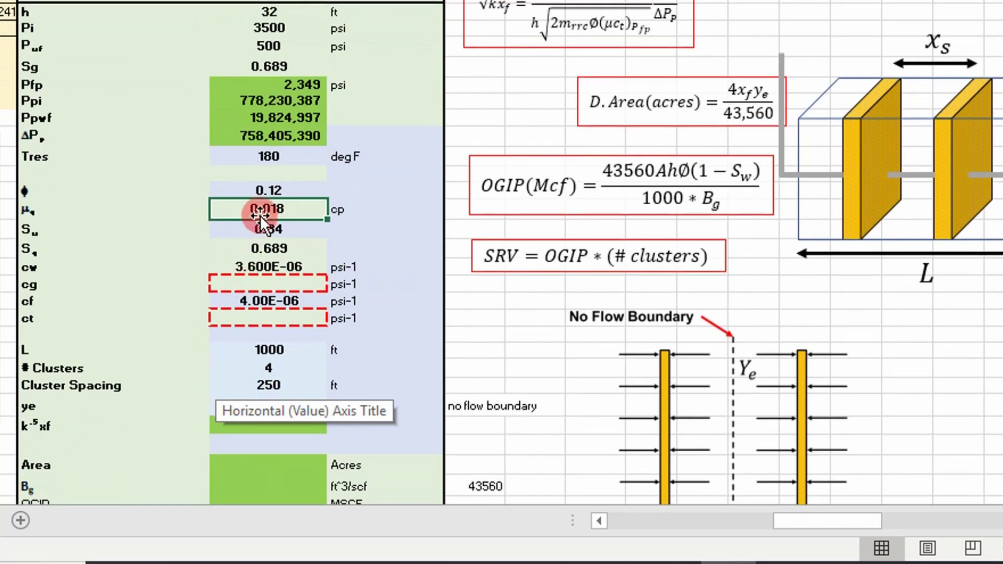
drag(243, 207, 268, 221)
click(240, 285)
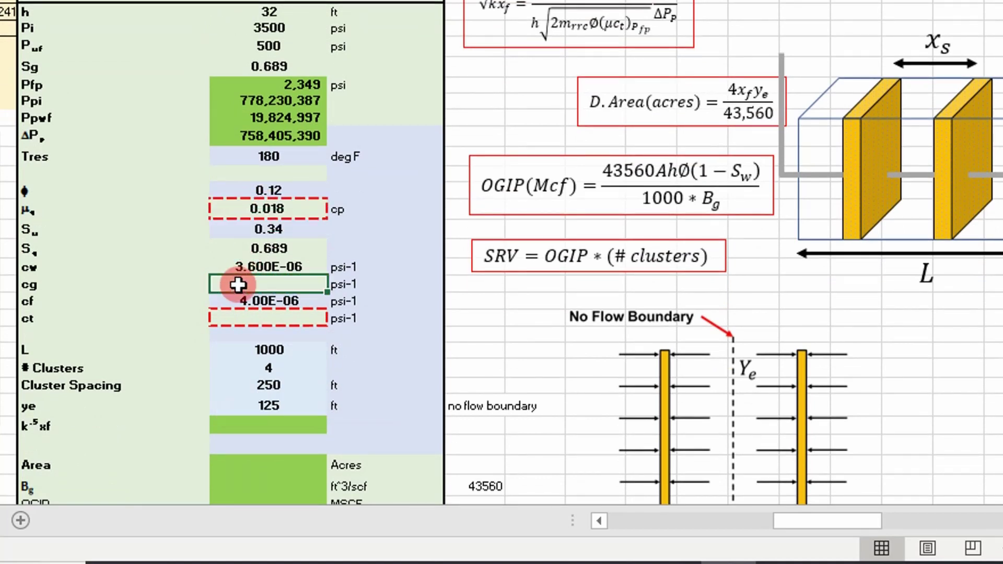
text(=)
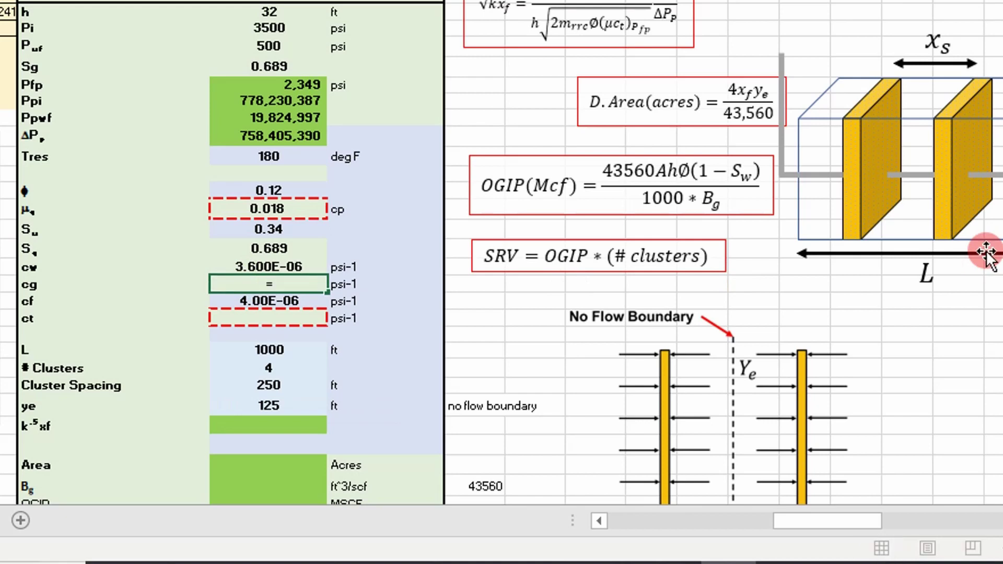
text(cf)
key(BackSpace)
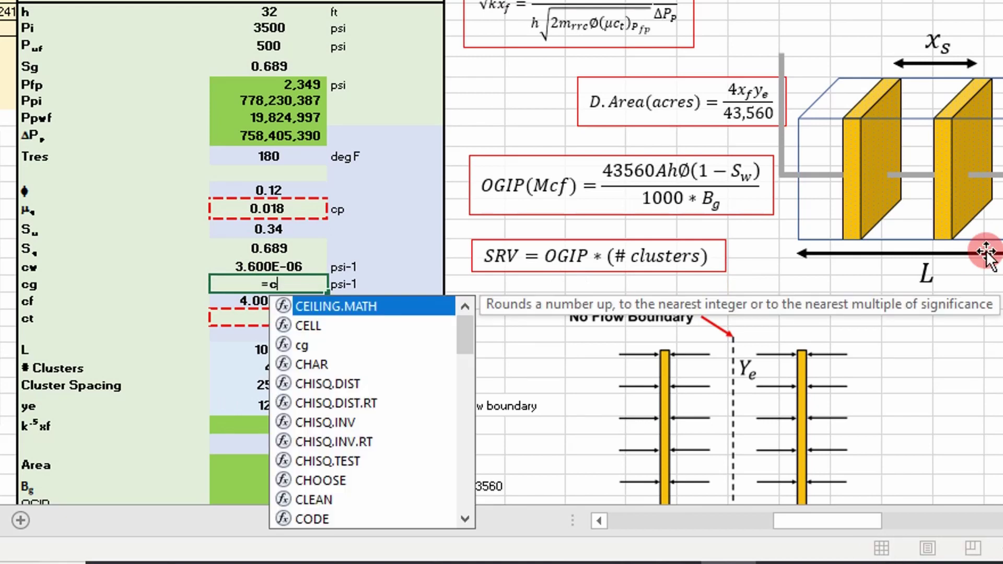
text(g)
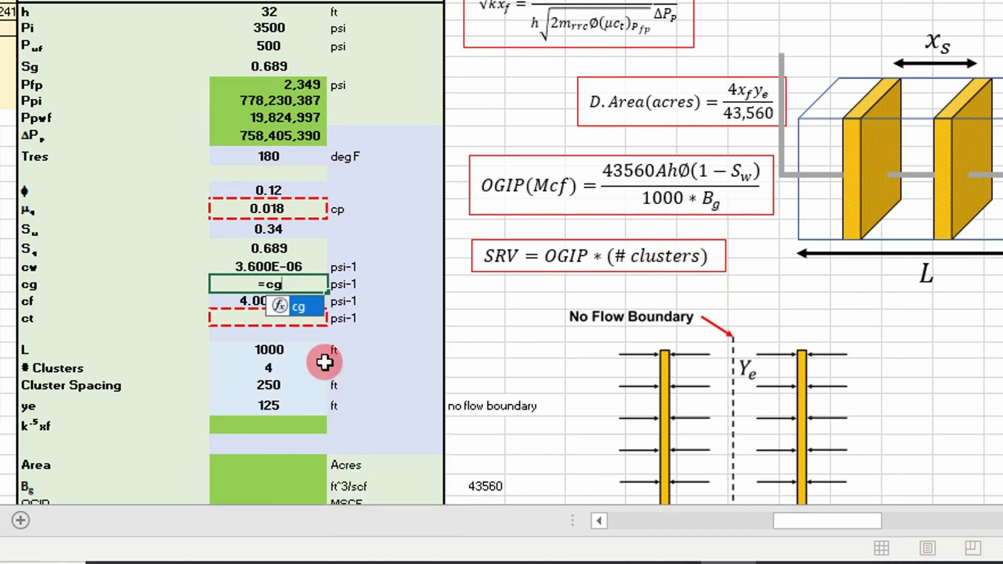
text(()
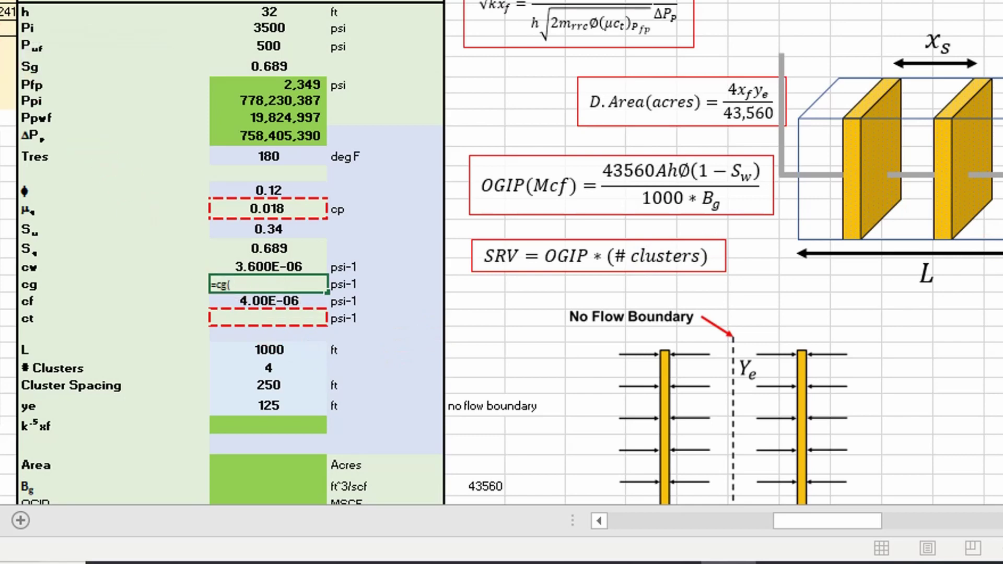
key(ctrl+a)
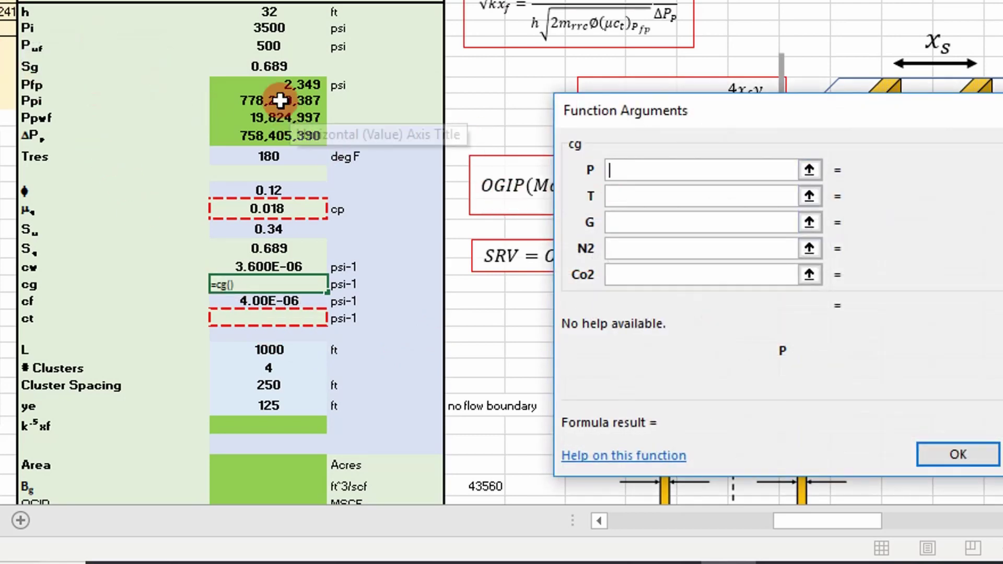
Set the cg function's P argument to AV12, T to AV16 and G to AV11.
click(251, 84)
click(634, 201)
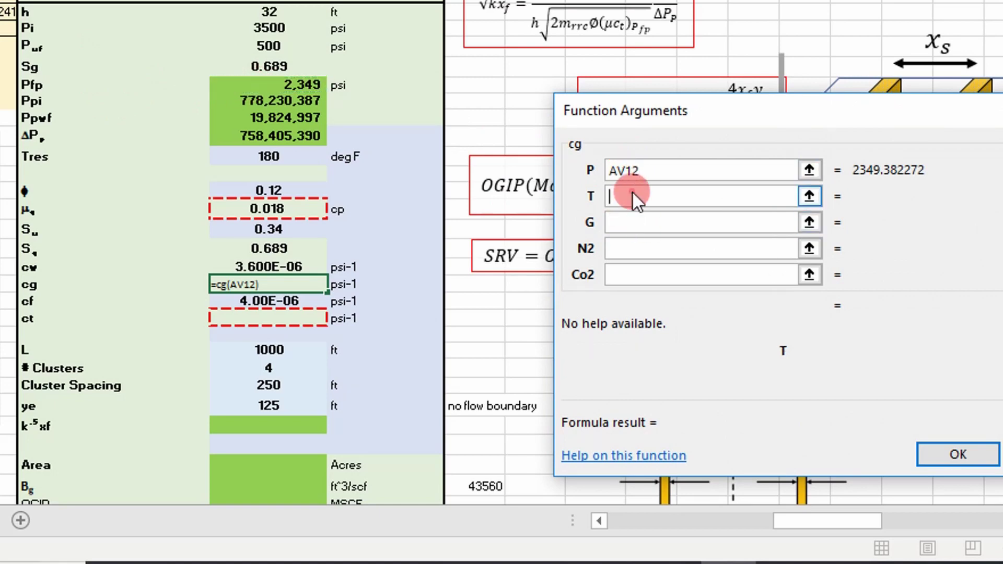
click(264, 159)
click(633, 226)
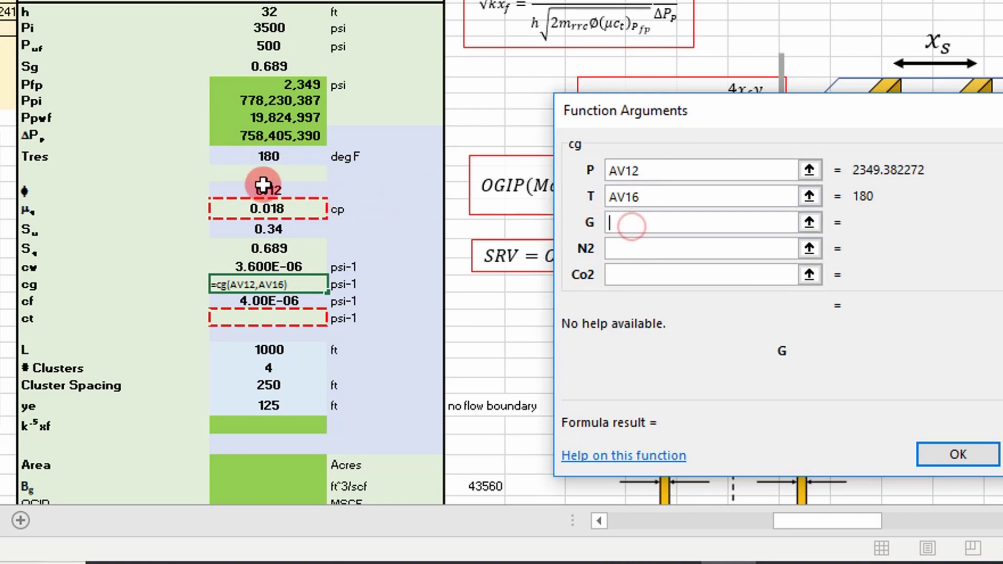
click(275, 72)
Set the cg function's N2, Co2 and H2s arguments to 0 and commit the gas compressibility formula.
click(681, 249)
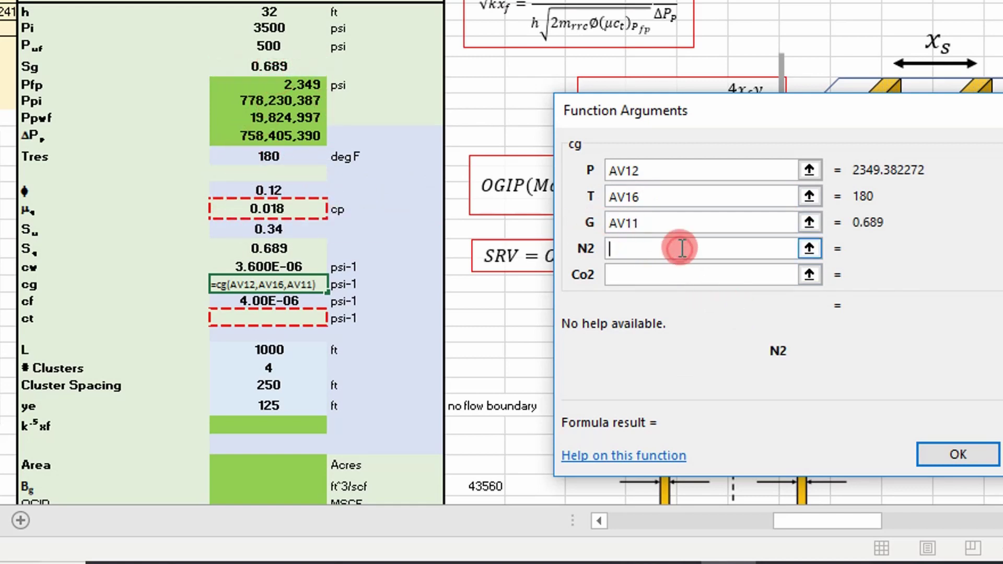
text(0)
click(674, 276)
text(0)
key(Tab)
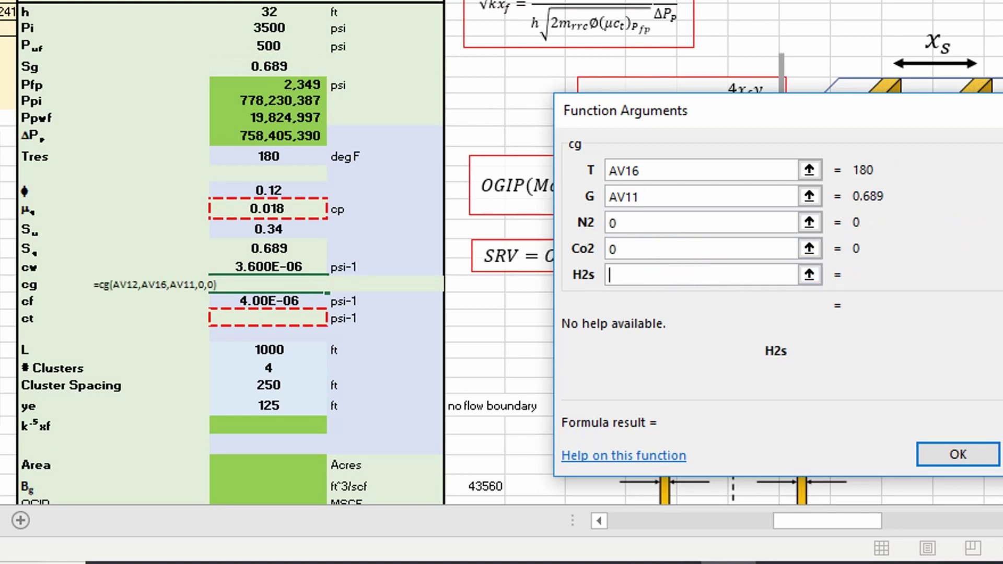
click(654, 275)
text(0)
click(967, 463)
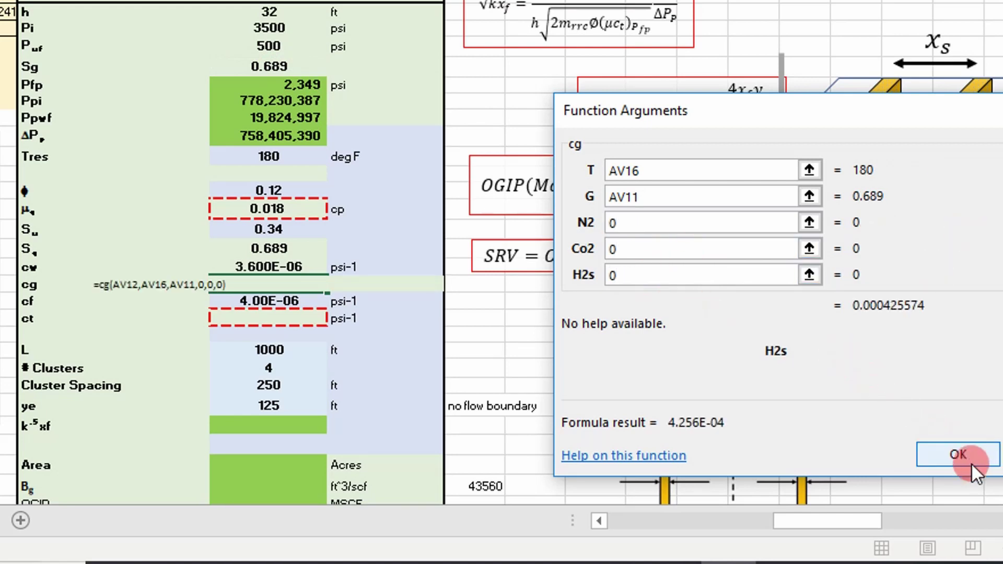
Begin a Total_Compressibility function formula in the ct cell and open its argument entry.
scroll(227, 274, down, 1)
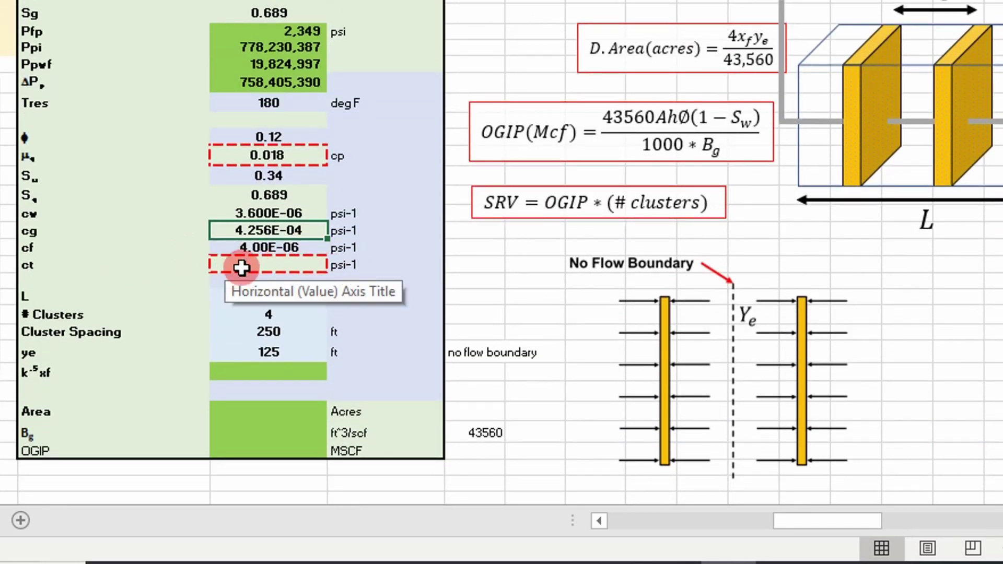
click(242, 268)
text(=to)
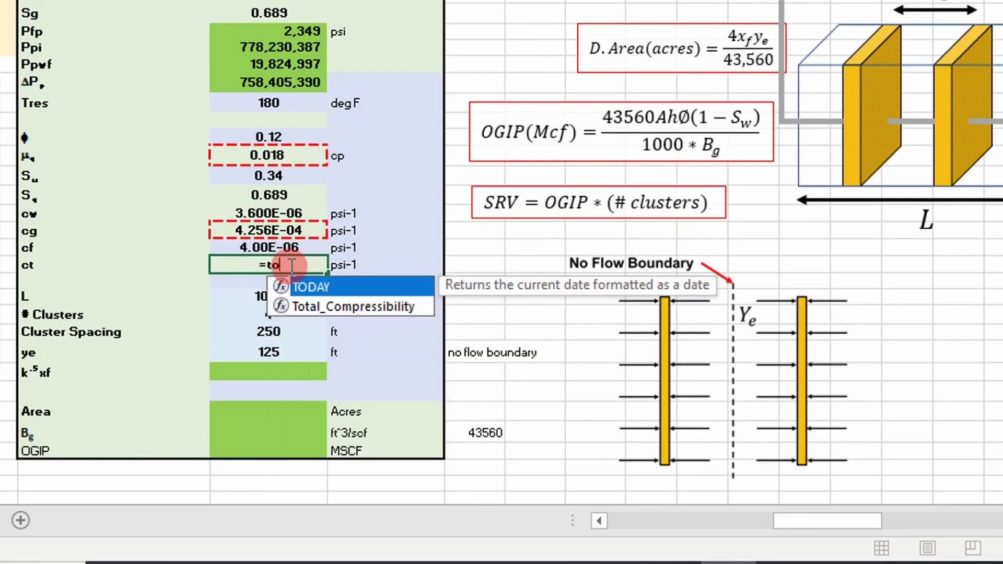
key(Down)
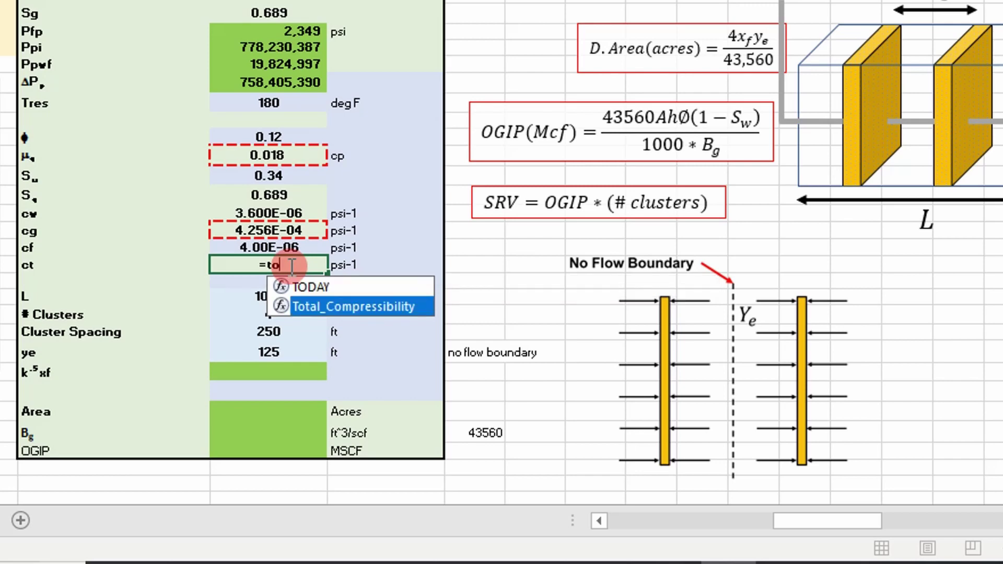
key(Tab)
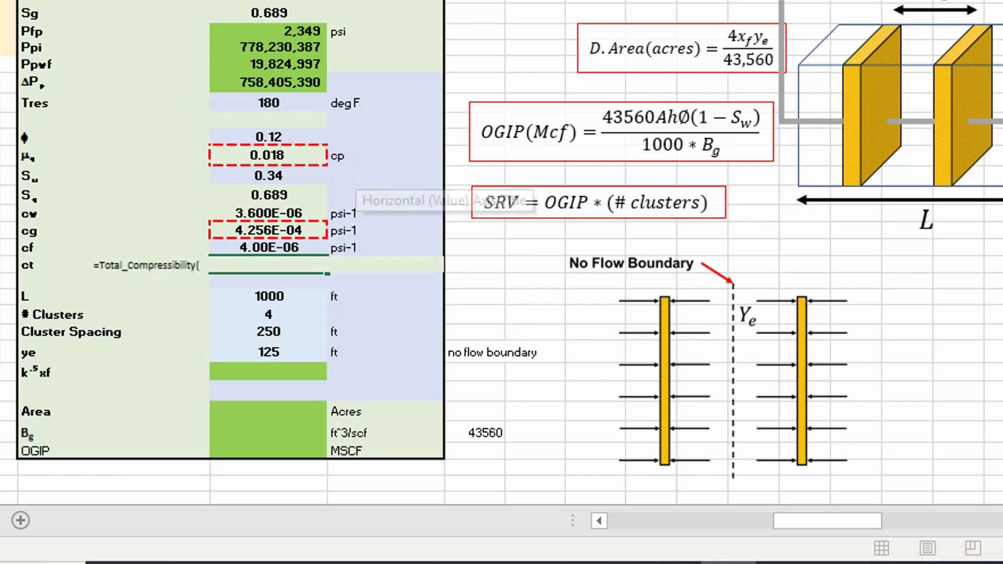
key(ctrl+a)
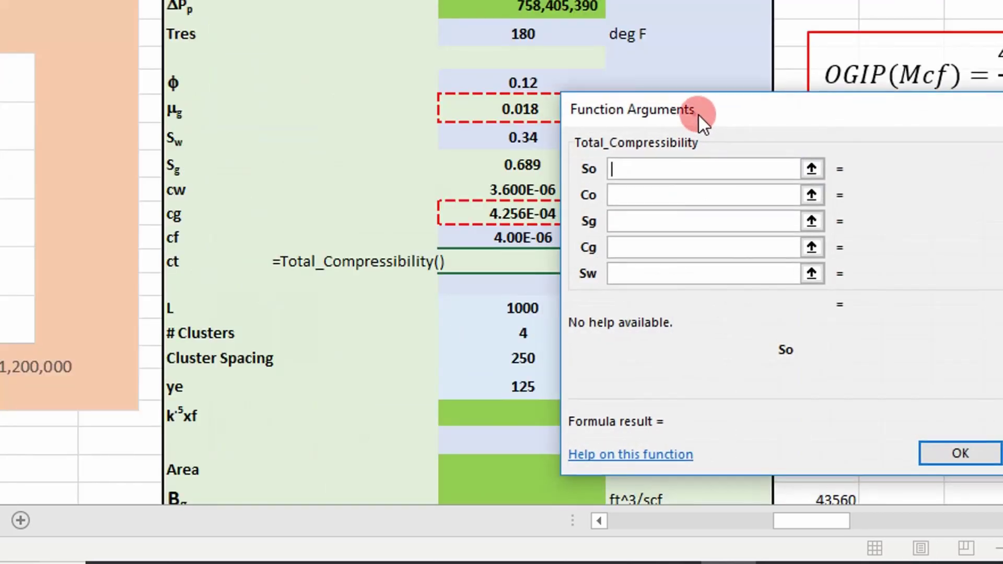
Set the Total_Compressibility arguments So and Co to 0, Sg to AV21, Cg to AV23 and Sw to AV20.
drag(699, 115, 855, 123)
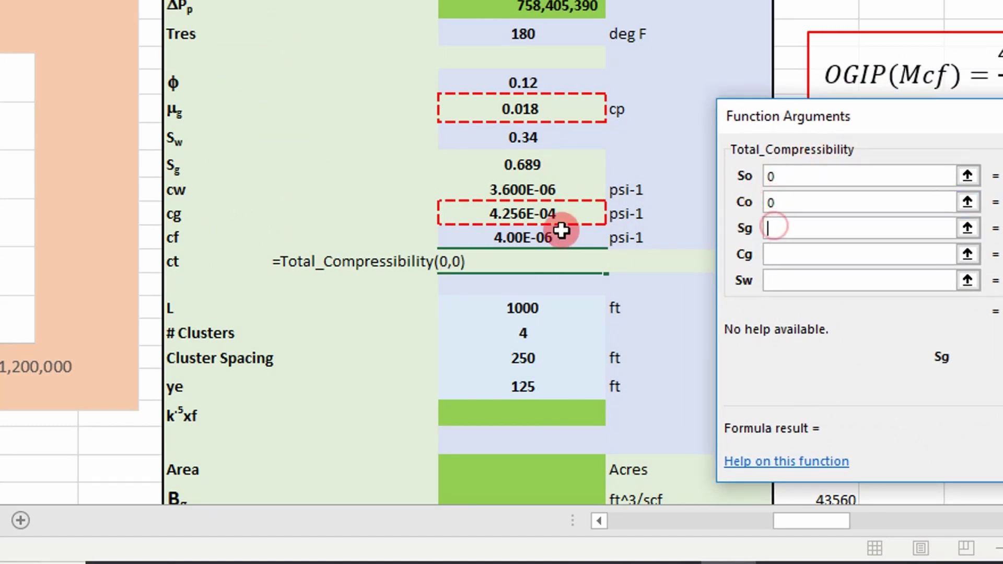
click(528, 166)
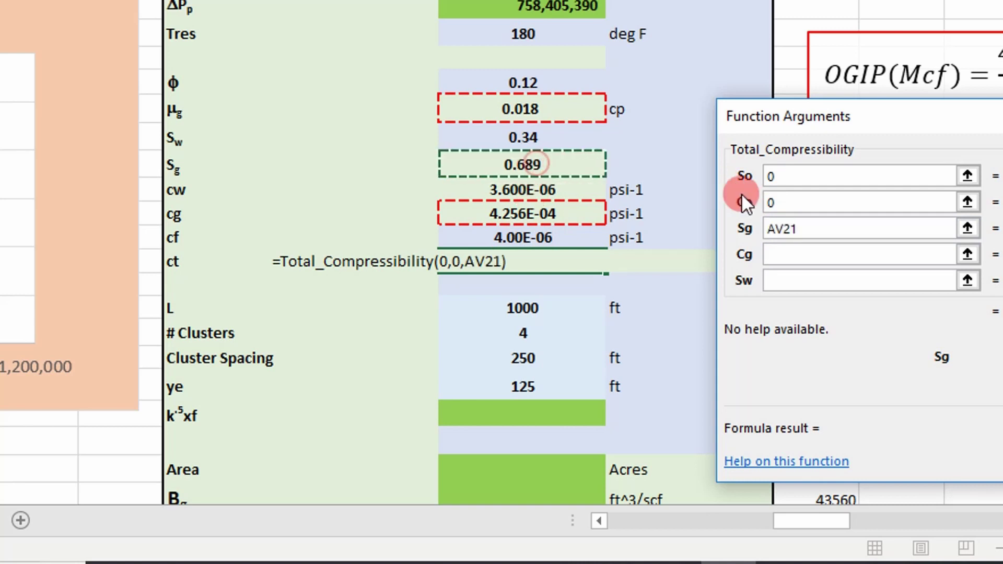
click(814, 230)
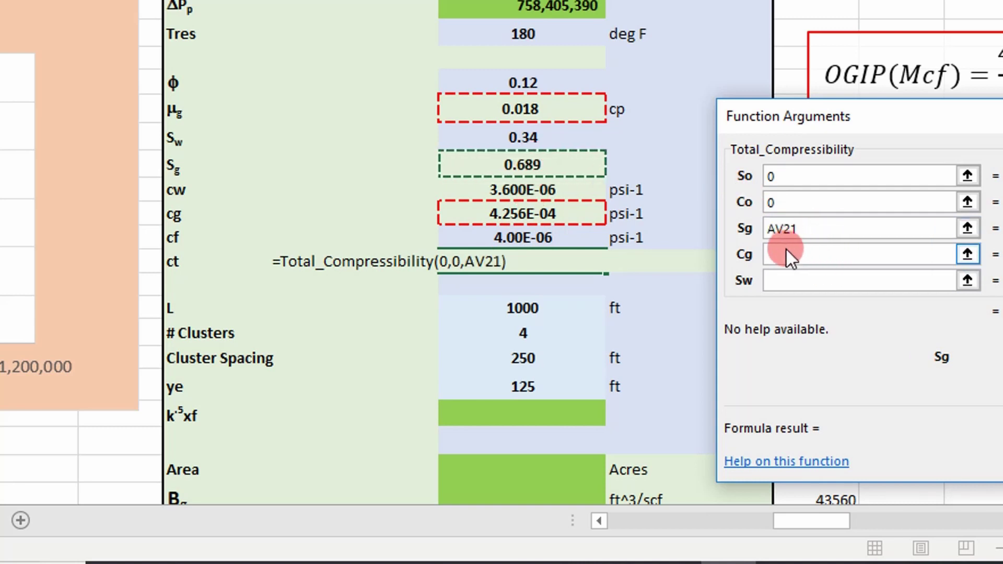
click(518, 214)
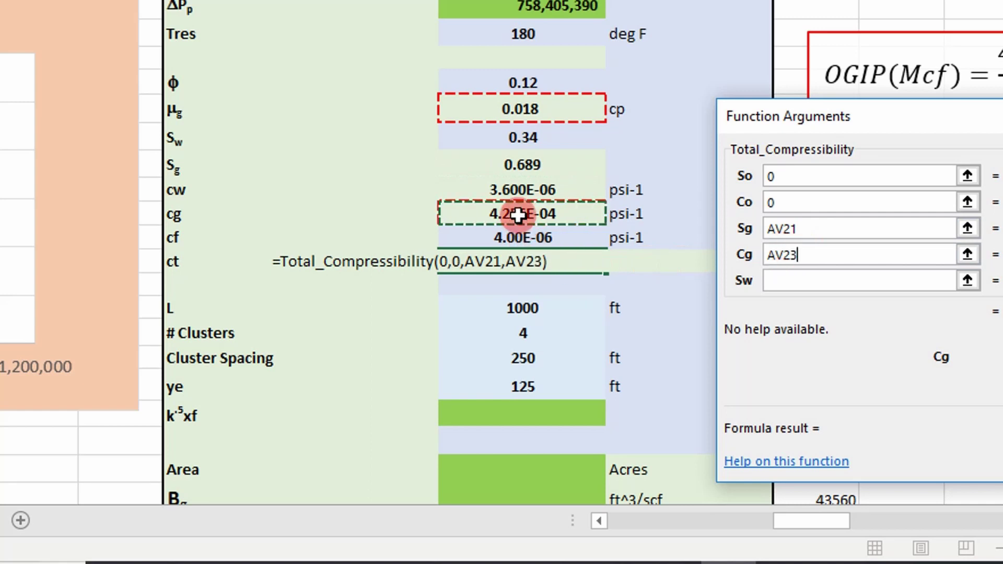
click(809, 296)
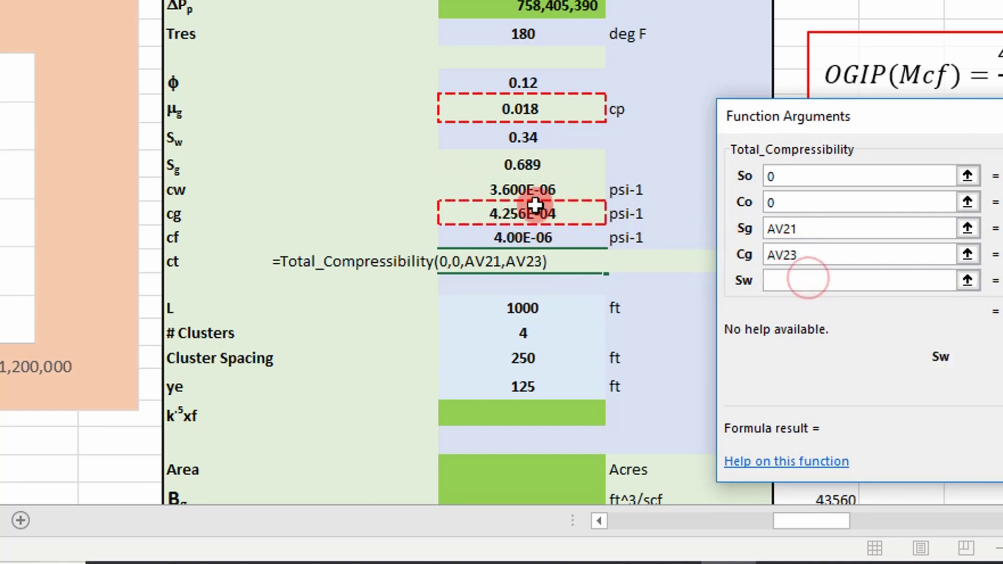
click(514, 138)
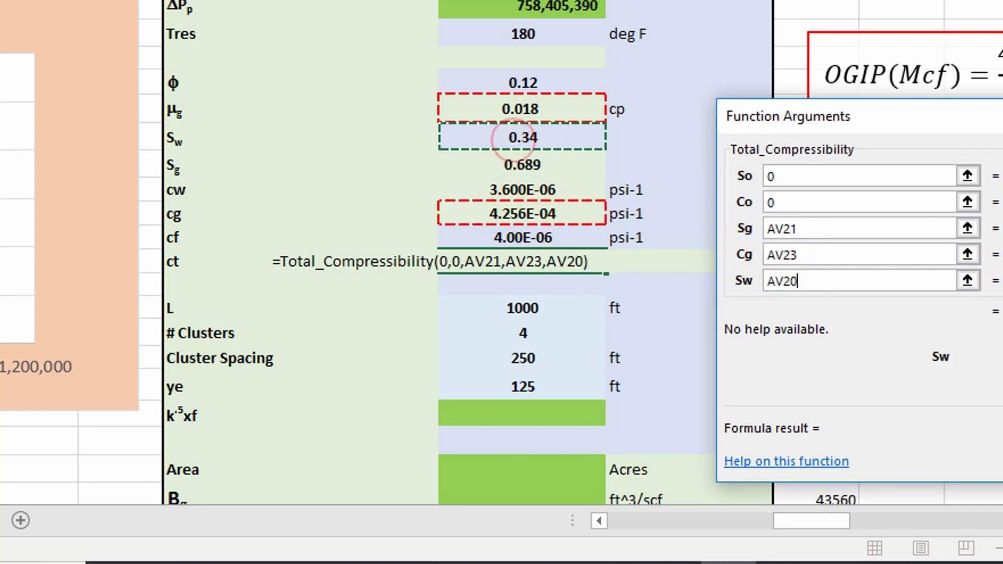
Set the Total_Compressibility arguments Cw to AV22 and Cf to AV24, and commit the ct formula.
drag(1001, 117, 921, 130)
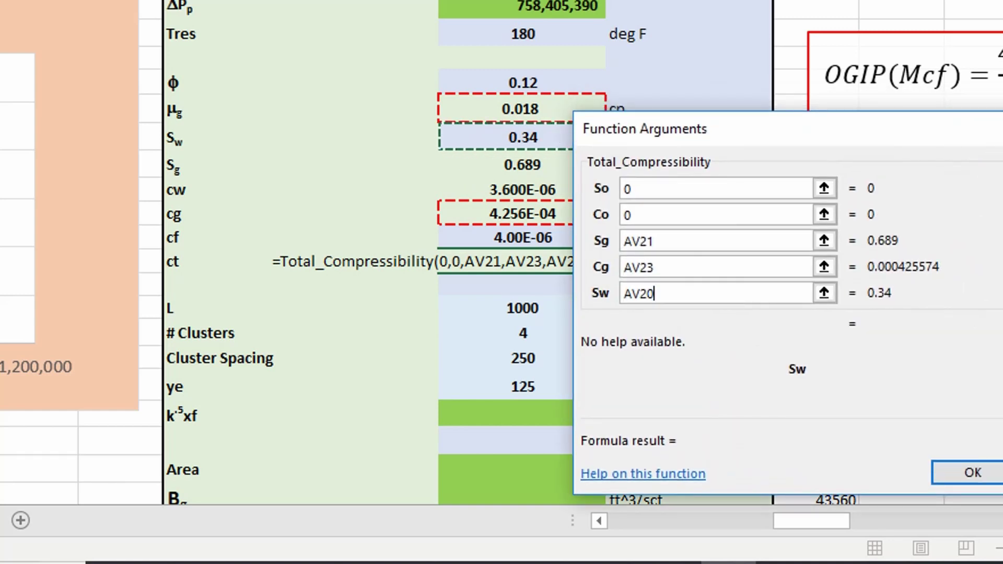
key(Tab)
key(Tab)
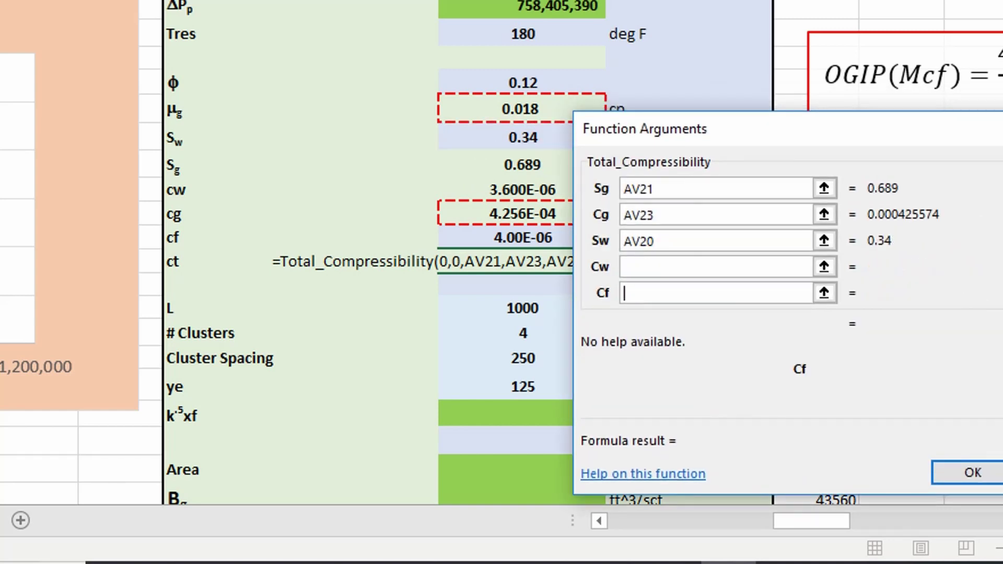
click(686, 262)
drag(637, 129, 683, 134)
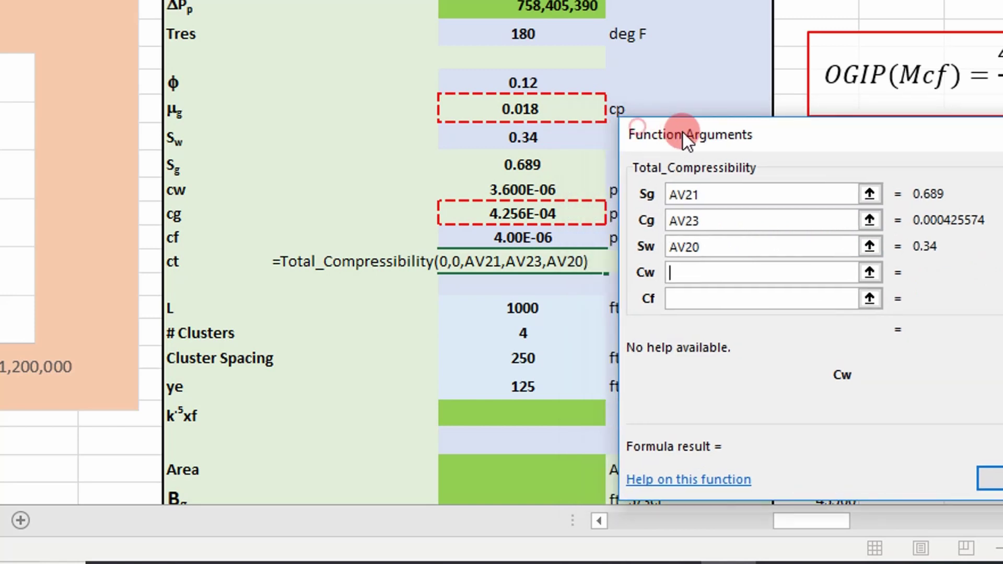
click(524, 190)
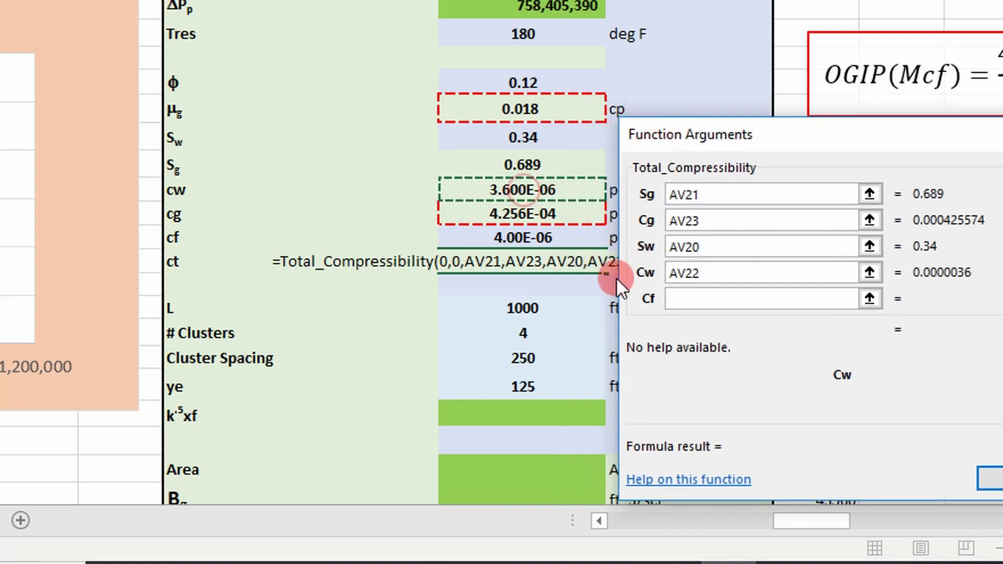
click(686, 302)
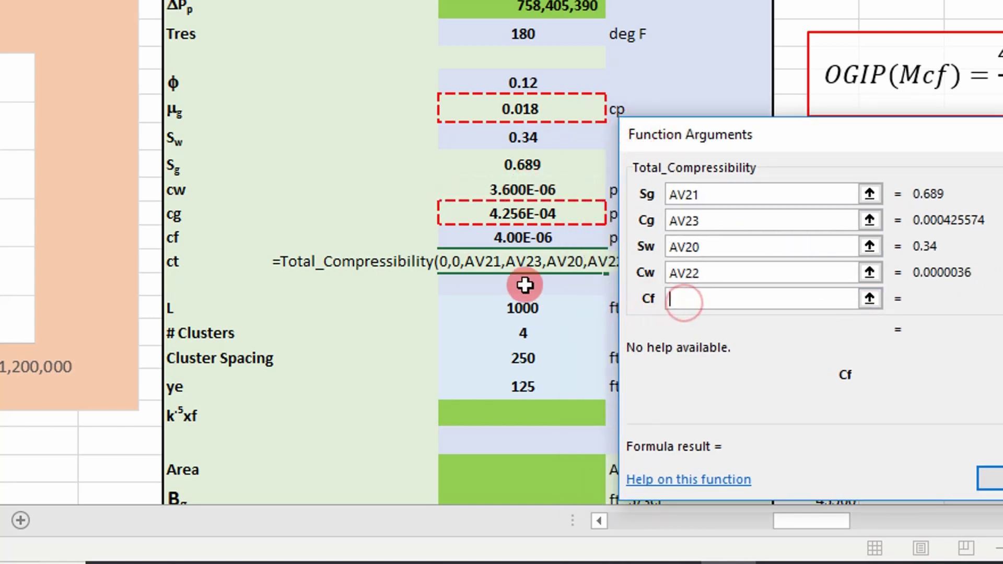
click(482, 241)
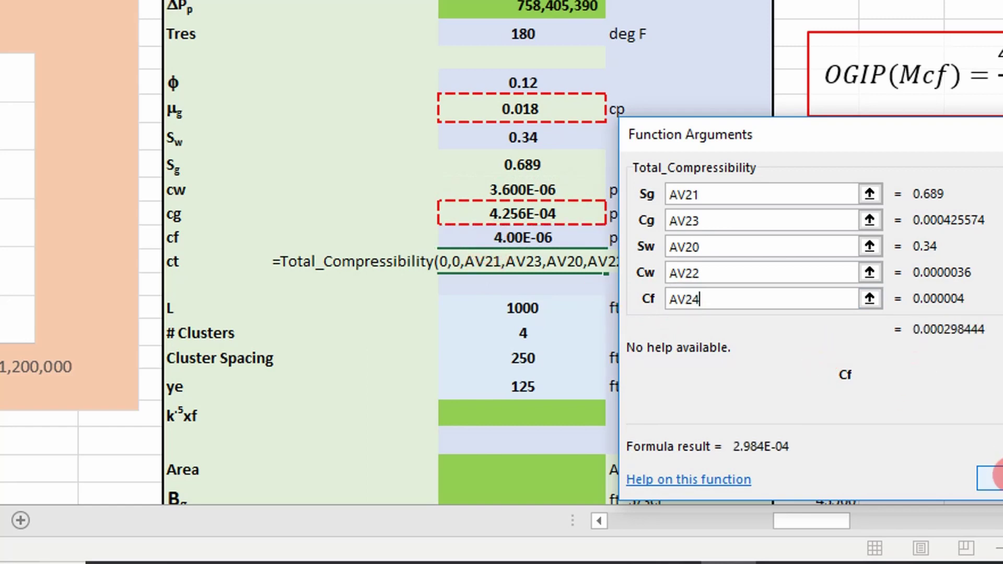
click(993, 477)
Begin a PermeabilityLinearFlow function formula in the k cell and open its argument entry.
scroll(525, 341, down, 1)
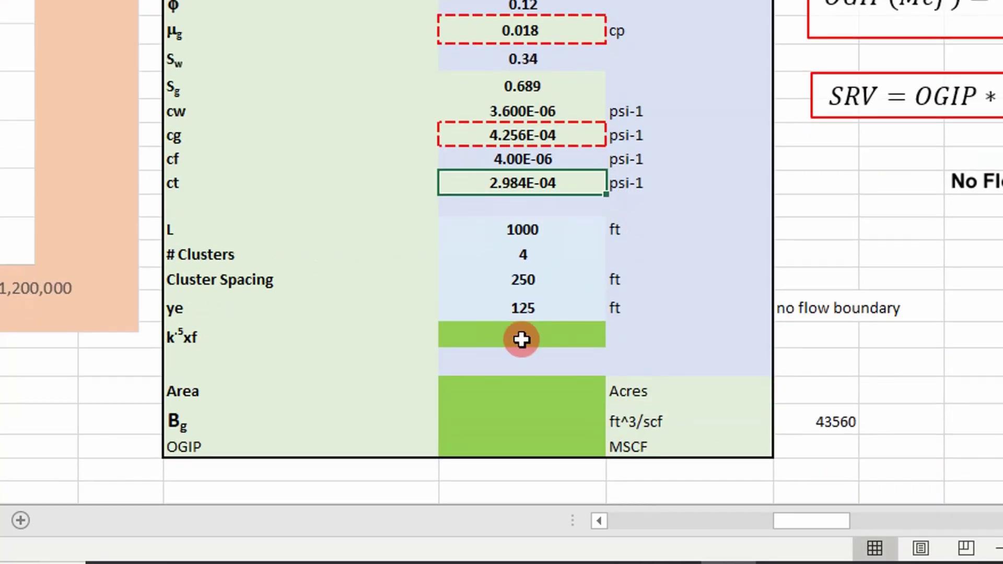
scroll(522, 340, up, 4)
scroll(518, 346, up, 2)
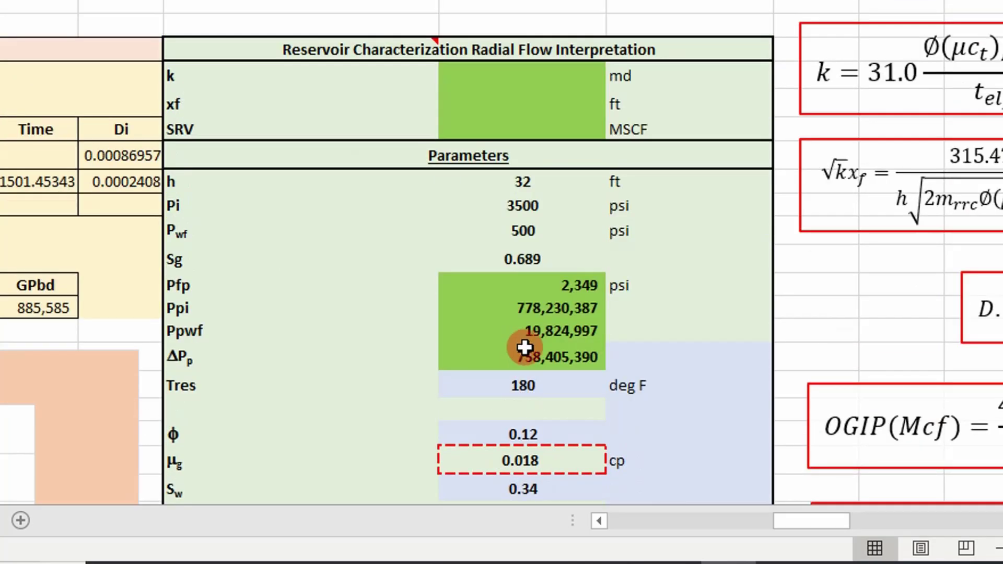
click(997, 548)
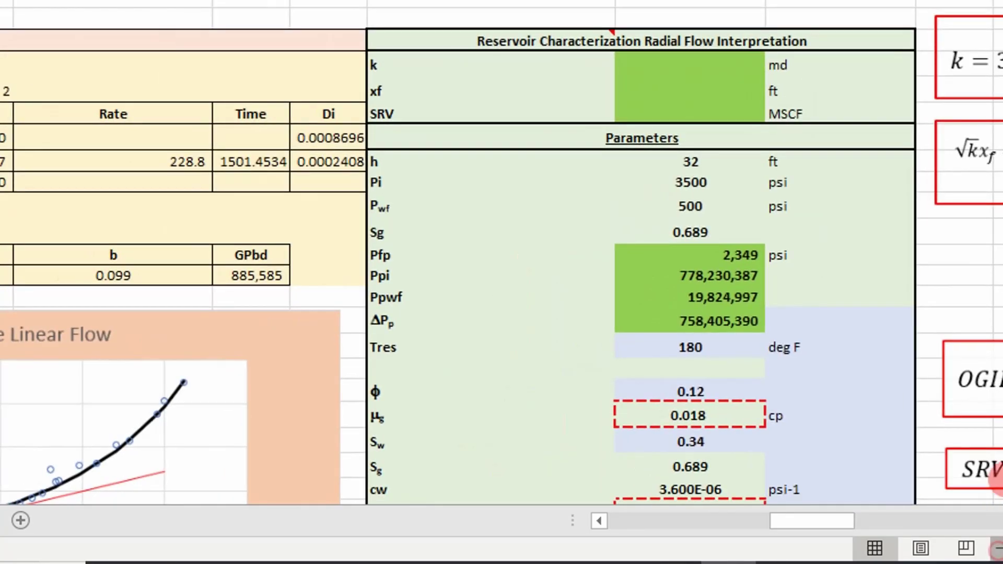
drag(838, 525, 844, 527)
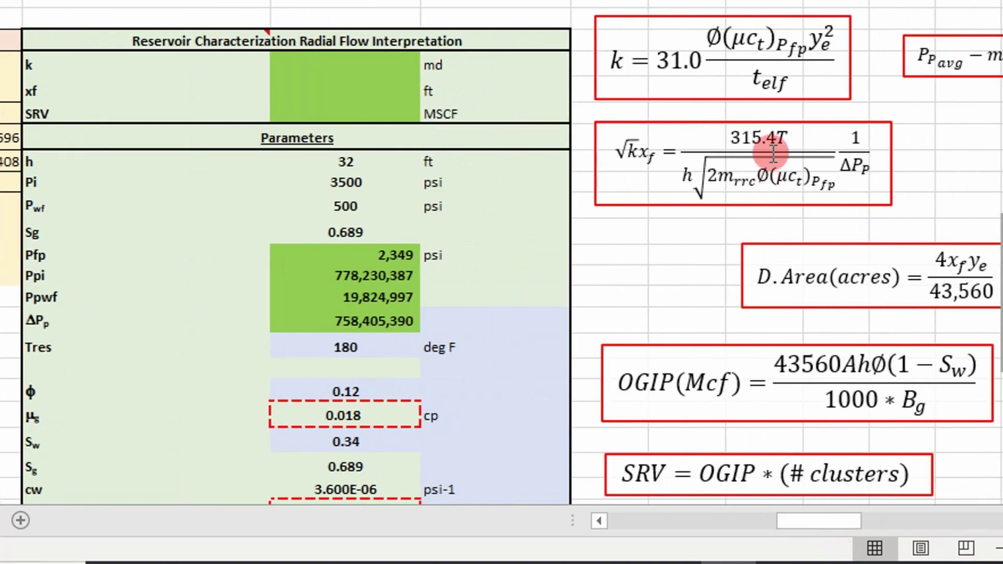
click(332, 62)
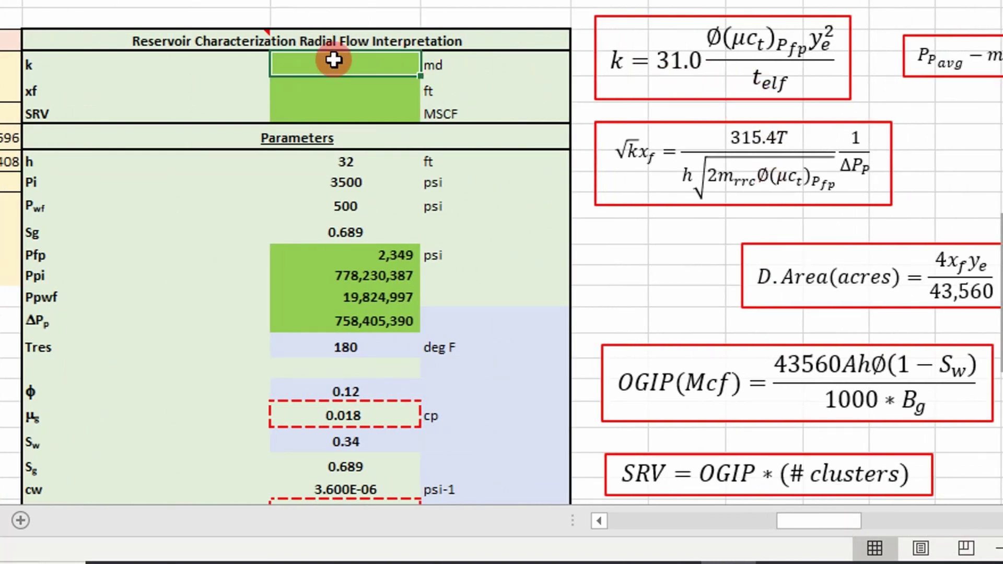
mouse_move(174, 42)
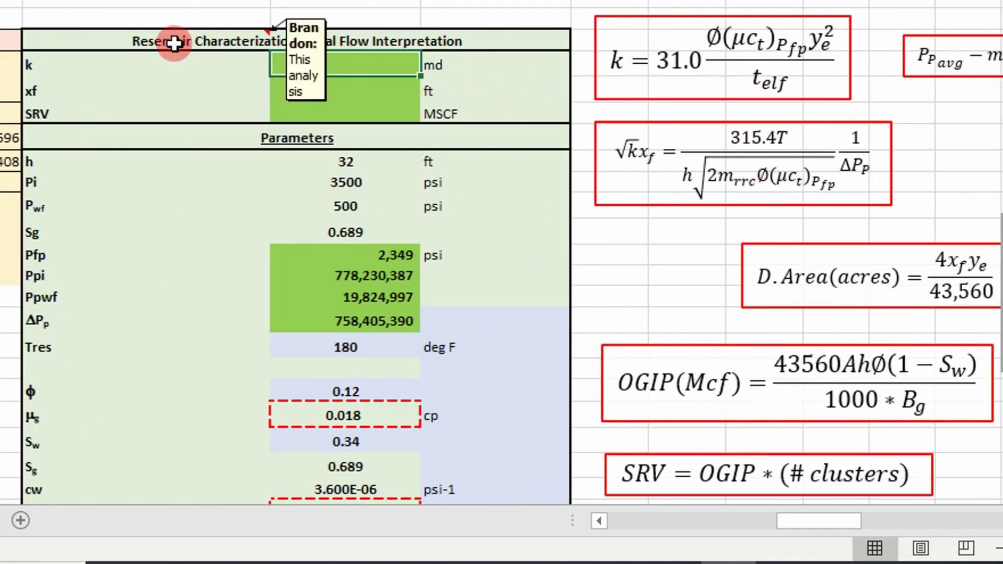
text(=perme)
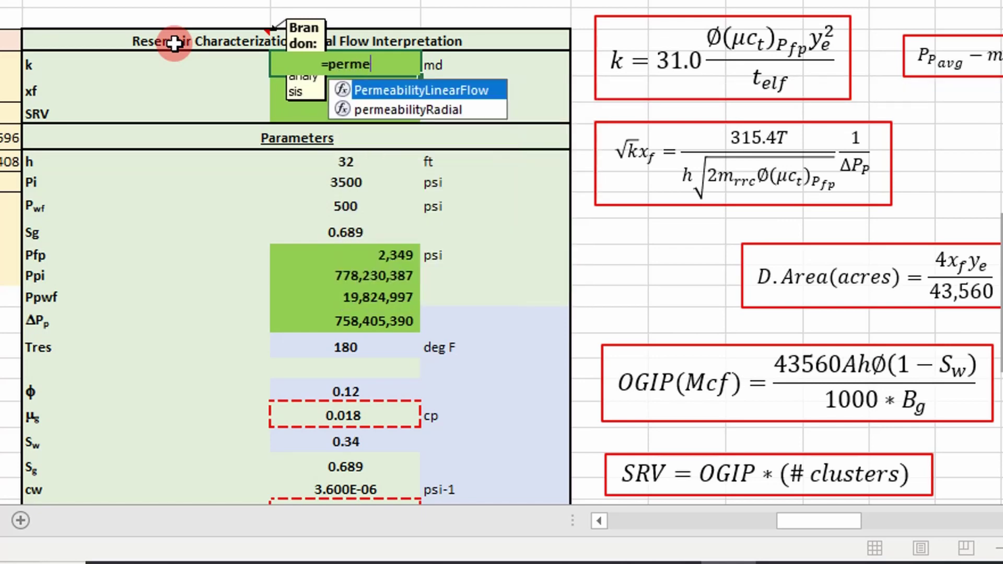
key(Tab)
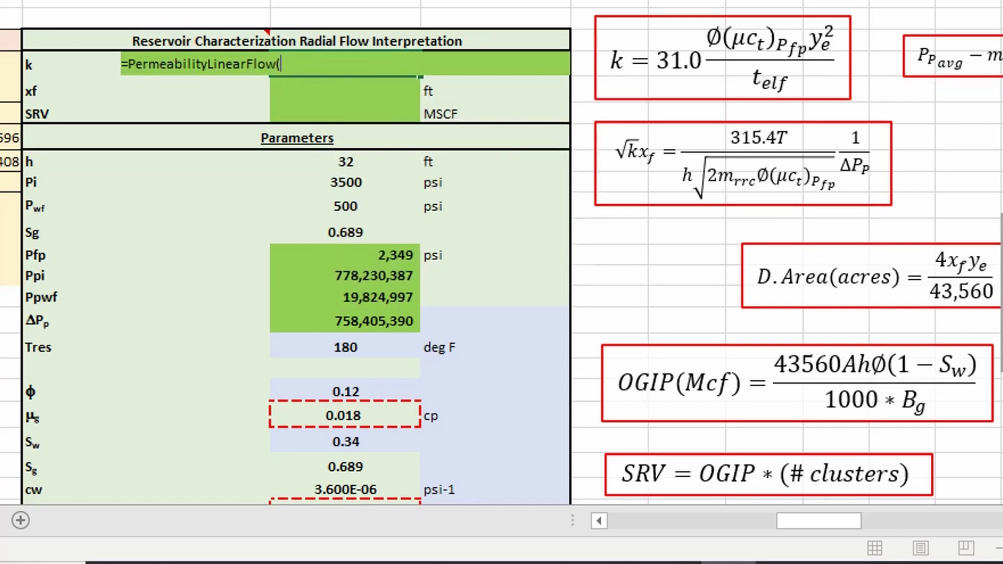
key(ctrl+a)
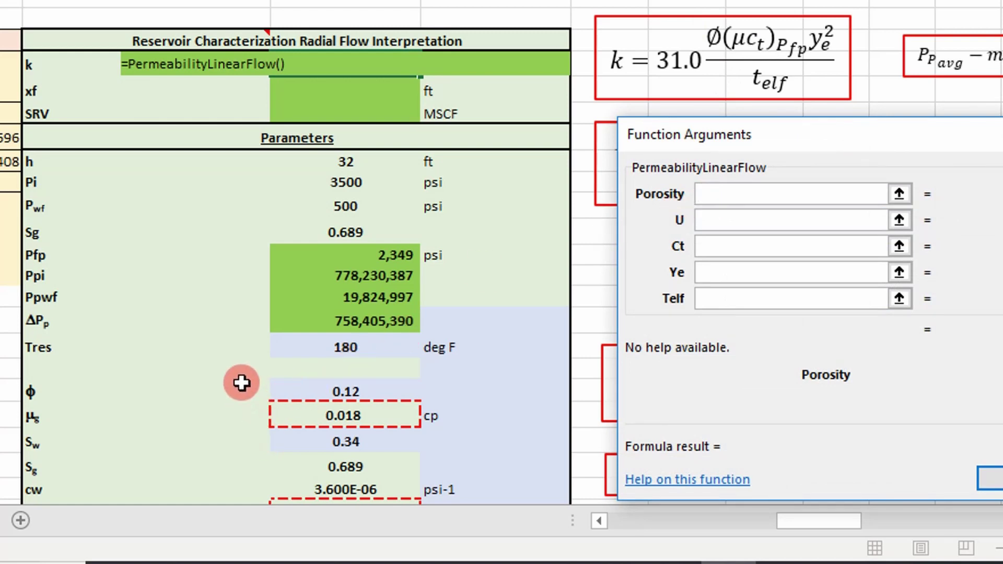
Set the PermeabilityLinearFlow arguments Porosity to AV18, U to AV19 and Ct to AV25.
click(386, 393)
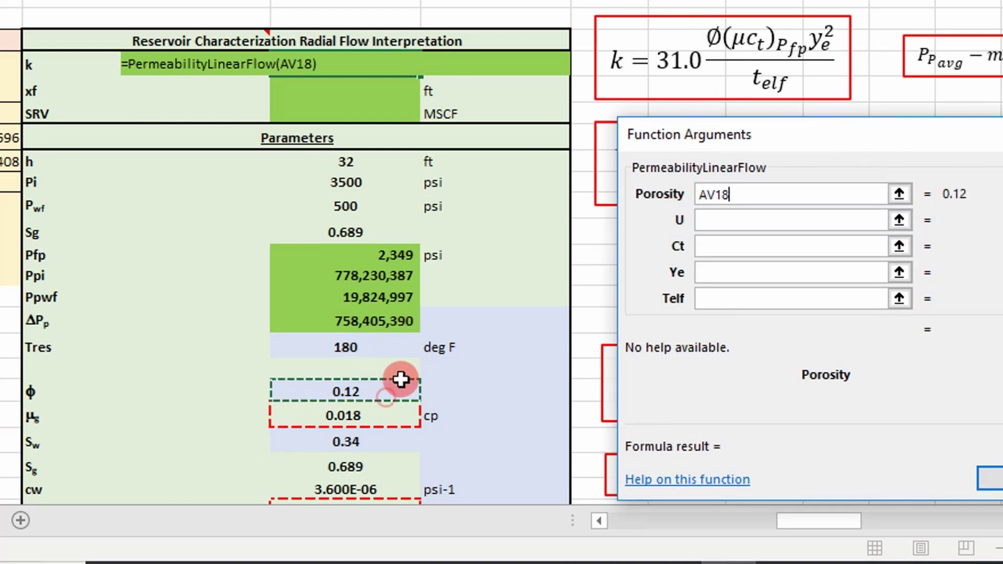
click(738, 226)
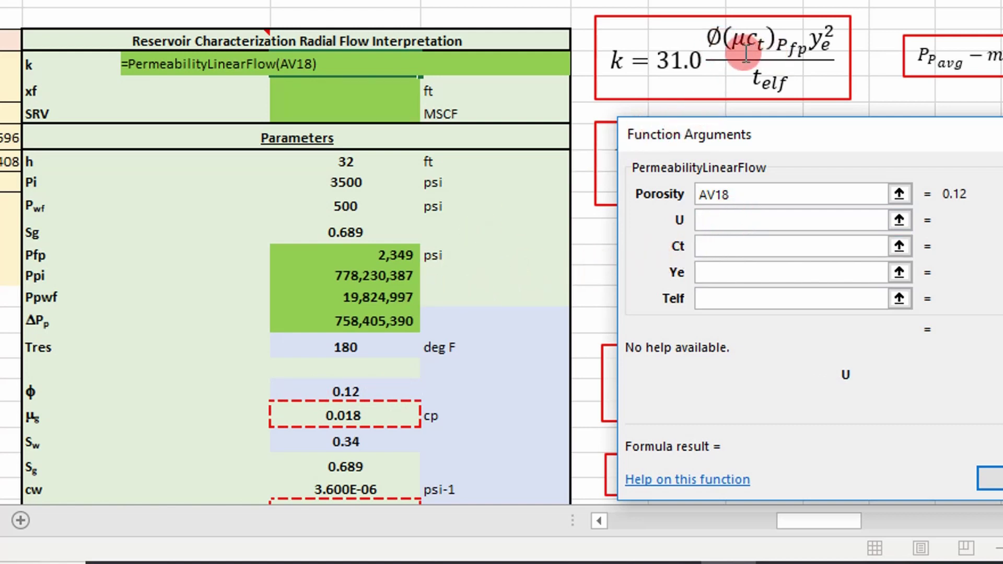
click(329, 417)
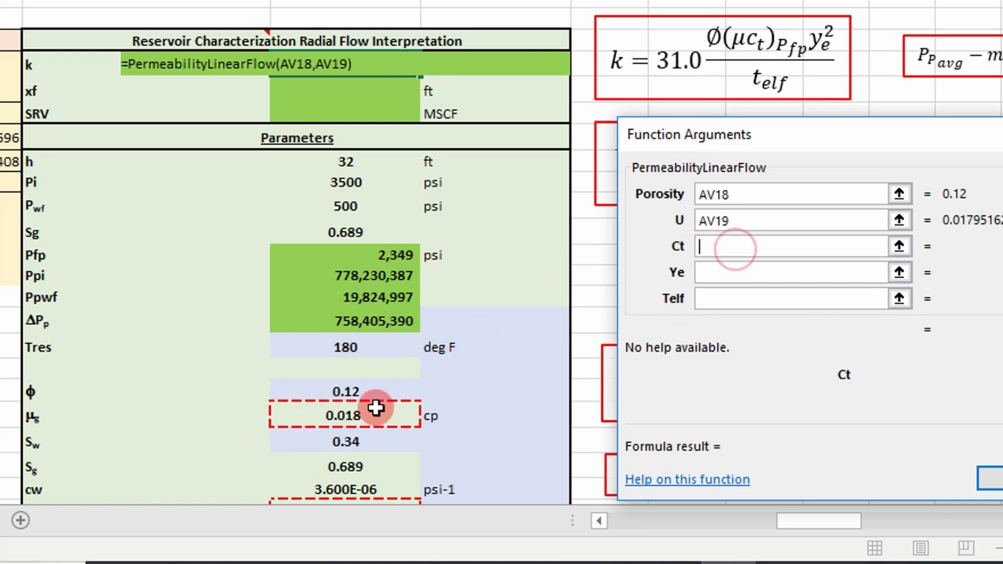
scroll(376, 407, down, 1)
click(348, 489)
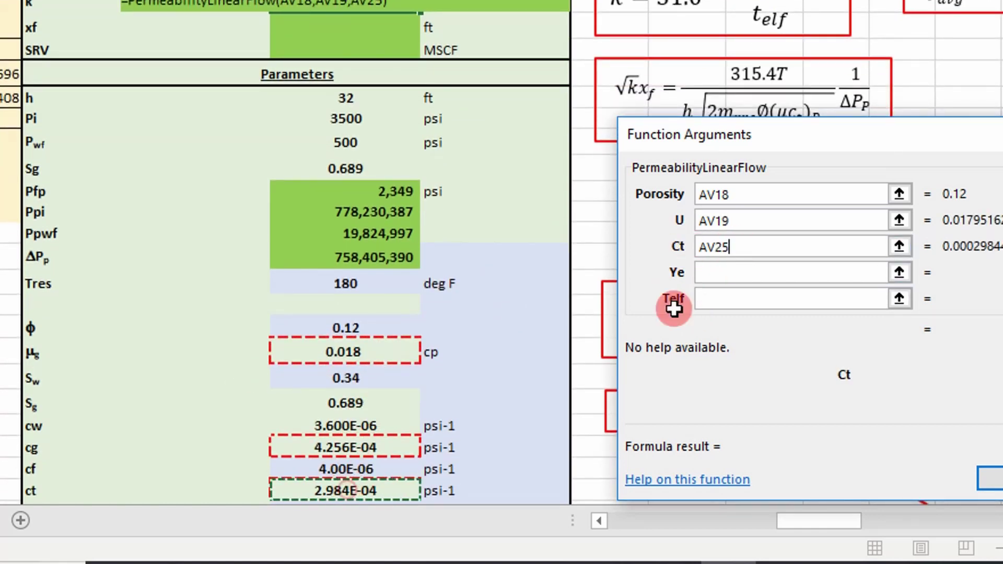
Set the PermeabilityLinearFlow arguments Ye to AV30 and Telf to the Time cell AS8, and commit the k formula.
click(763, 269)
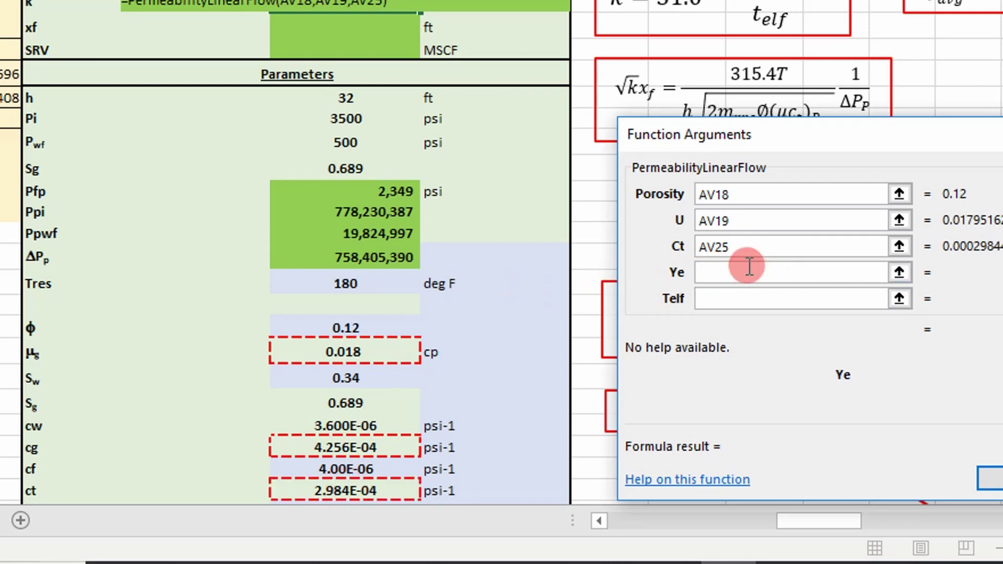
scroll(337, 365, down, 2)
scroll(337, 365, down, 1)
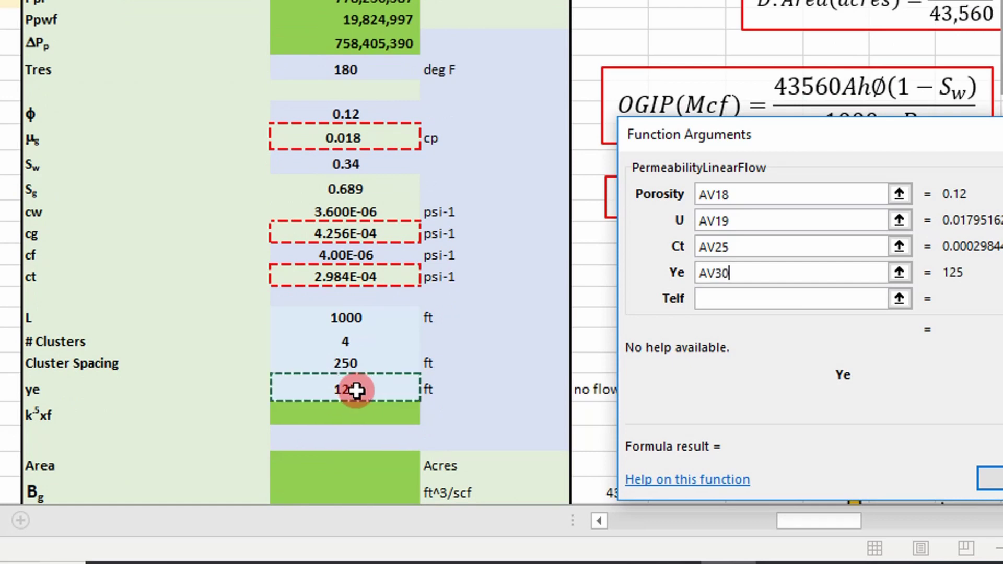
scroll(432, 230, up, 3)
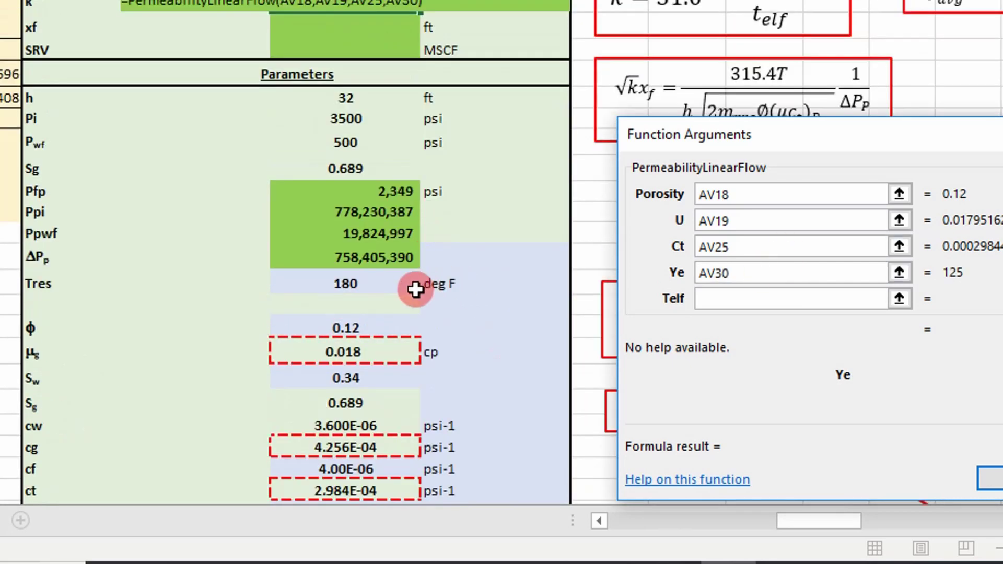
scroll(416, 289, up, 1)
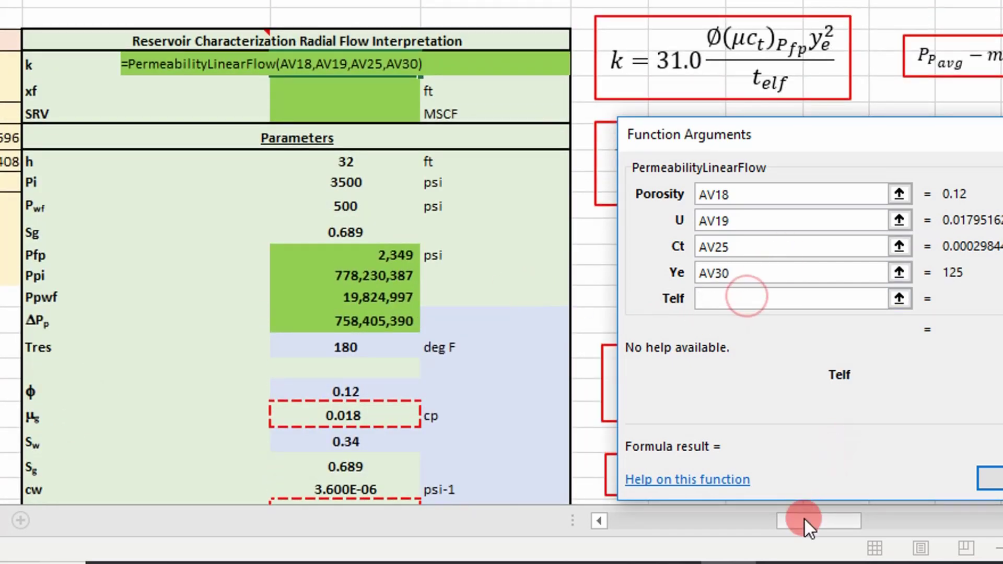
drag(804, 519, 788, 526)
click(481, 169)
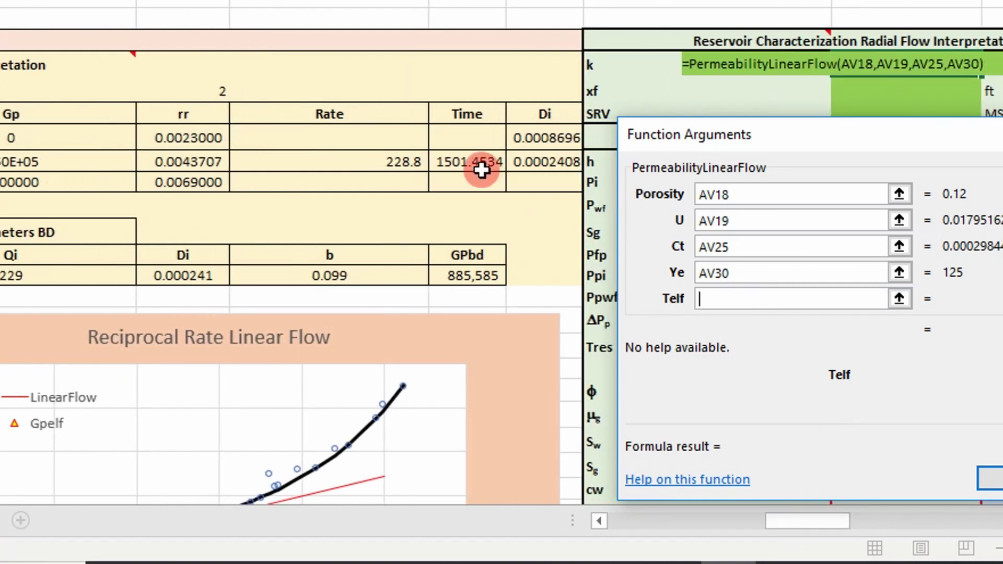
click(993, 473)
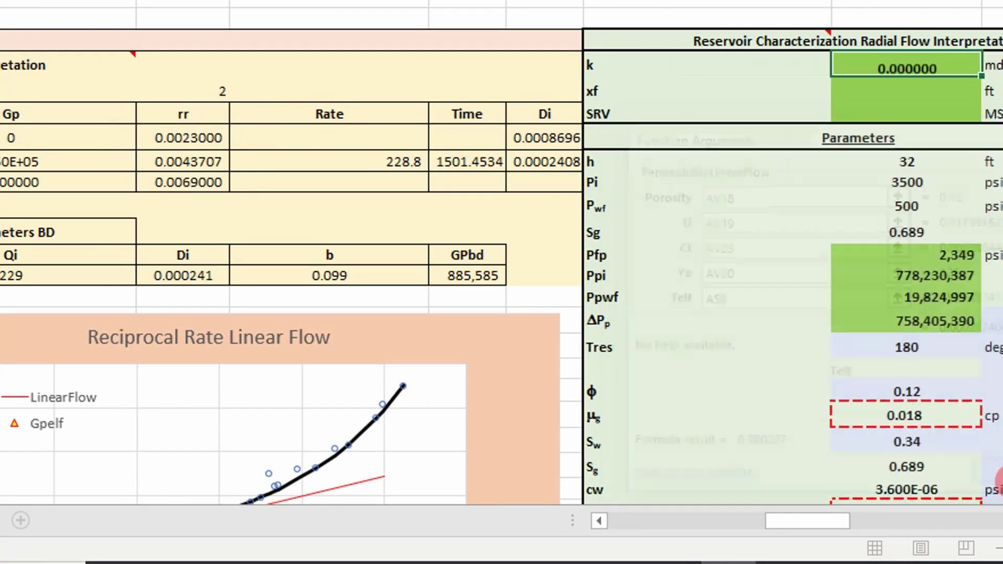
Begin a squarerootKxf function formula in the k^.5xf cell and open its argument entry.
scroll(459, 99, right, 5)
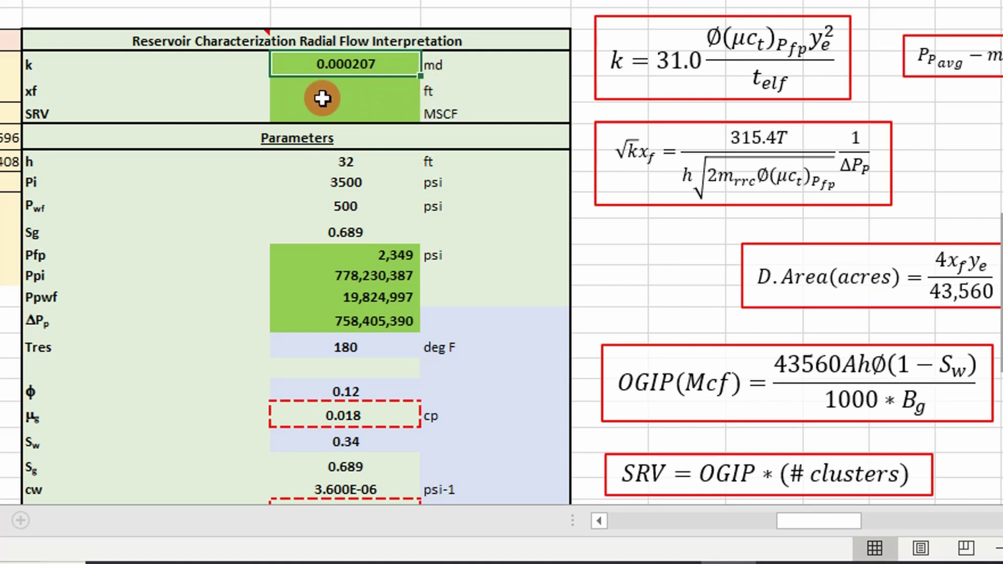
scroll(321, 102, down, 4)
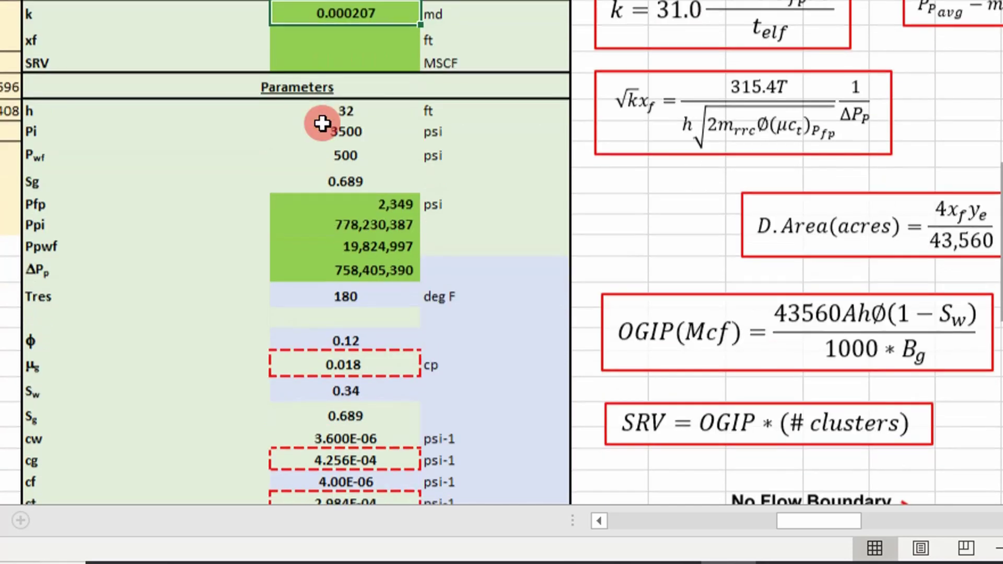
scroll(338, 197, up, 3)
scroll(474, 147, up, 1)
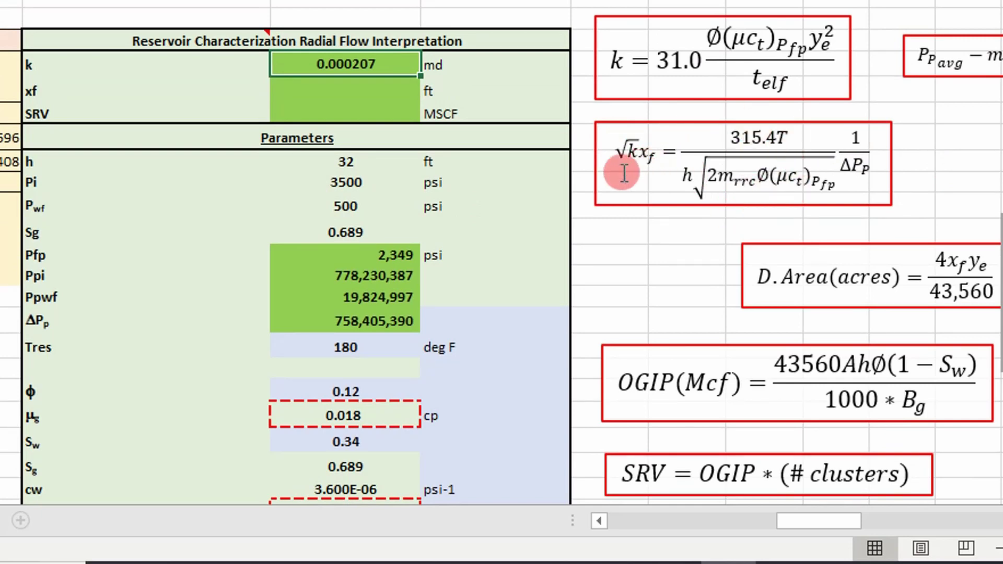
scroll(451, 238, down, 2)
scroll(311, 397, down, 2)
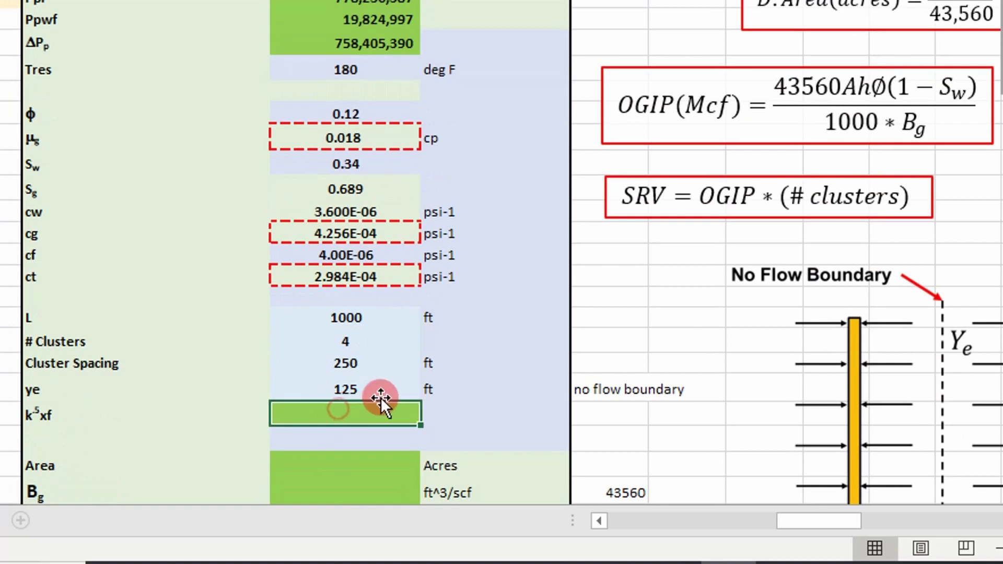
text(=sq)
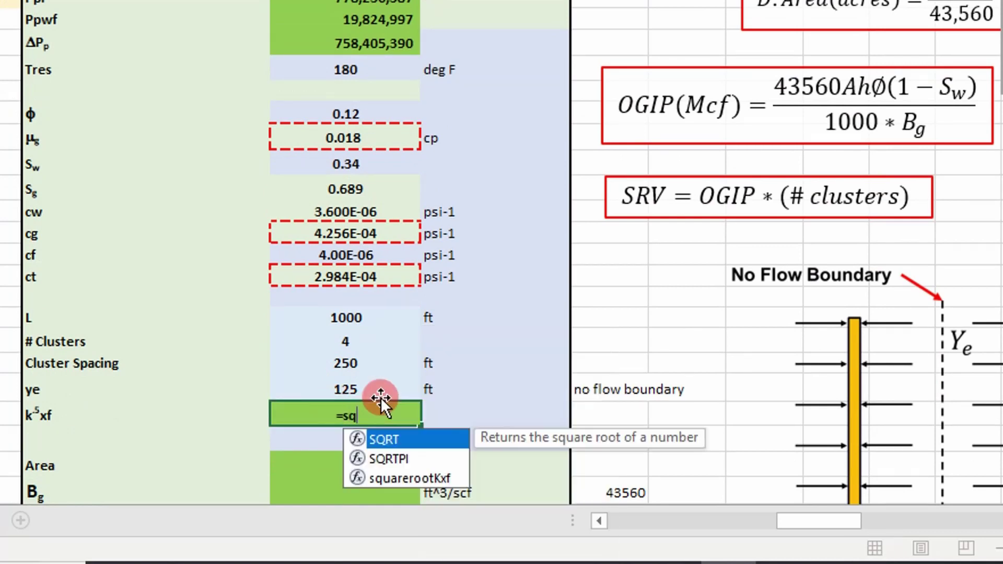
key(Down)
key(Down)
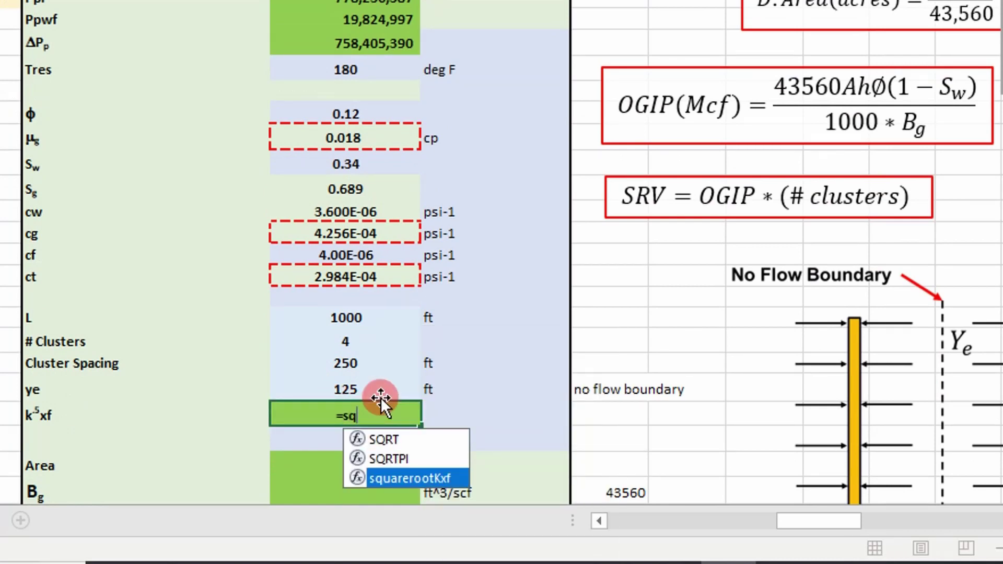
key(Tab)
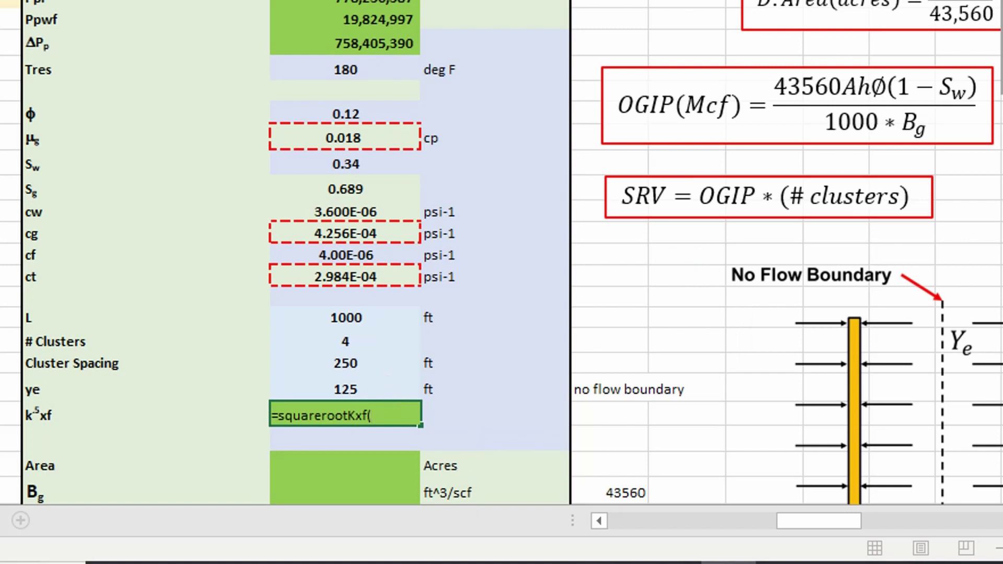
key(ctrl+a)
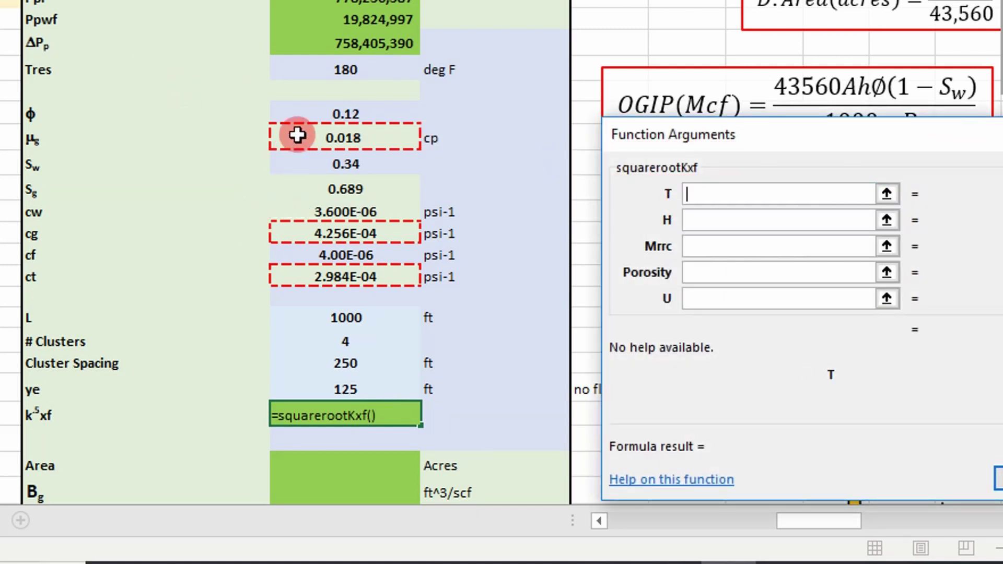
Set the squarerootKxf arguments T to AV16 and H to AV8.
click(346, 70)
click(725, 222)
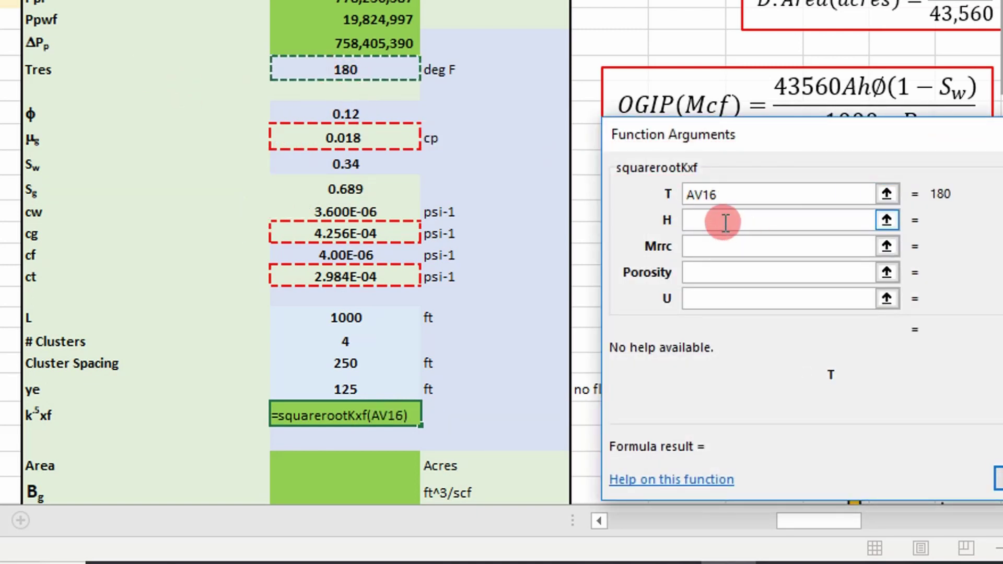
scroll(246, 225, up, 1)
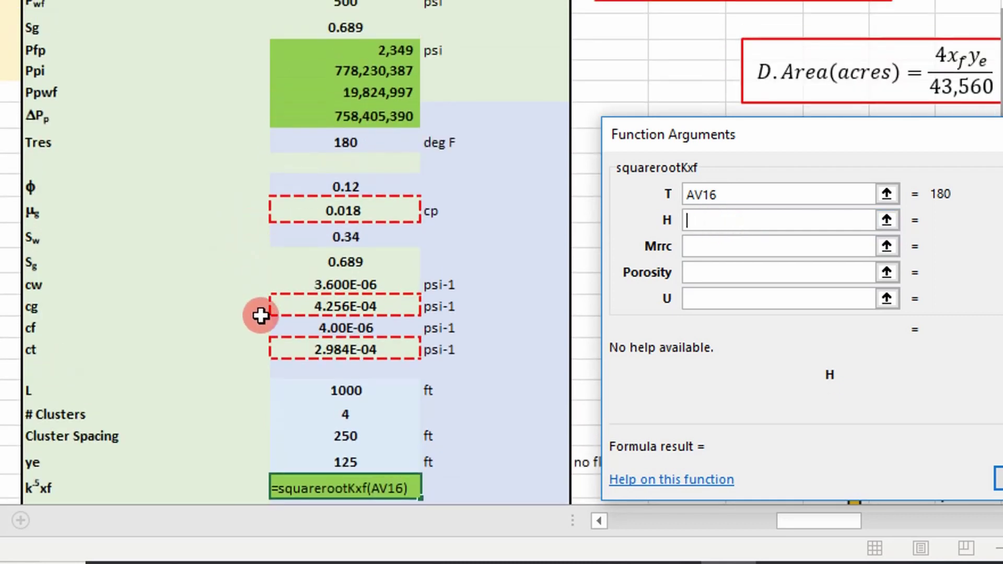
scroll(300, 246, up, 1)
click(347, 25)
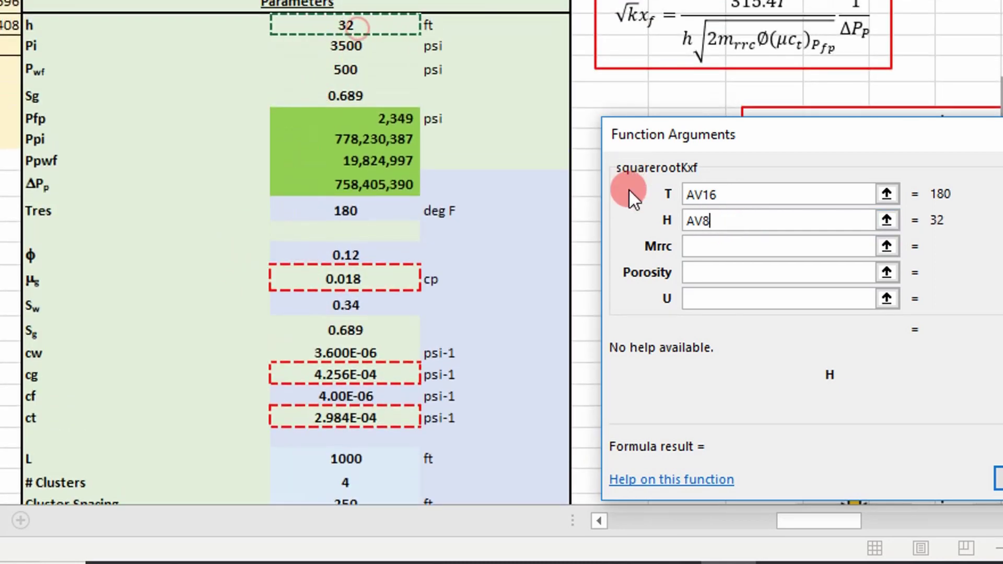
Set the squarerootKxf argument Mrrc to the mrrc cell AN4 and move on to the Porosity argument.
click(729, 254)
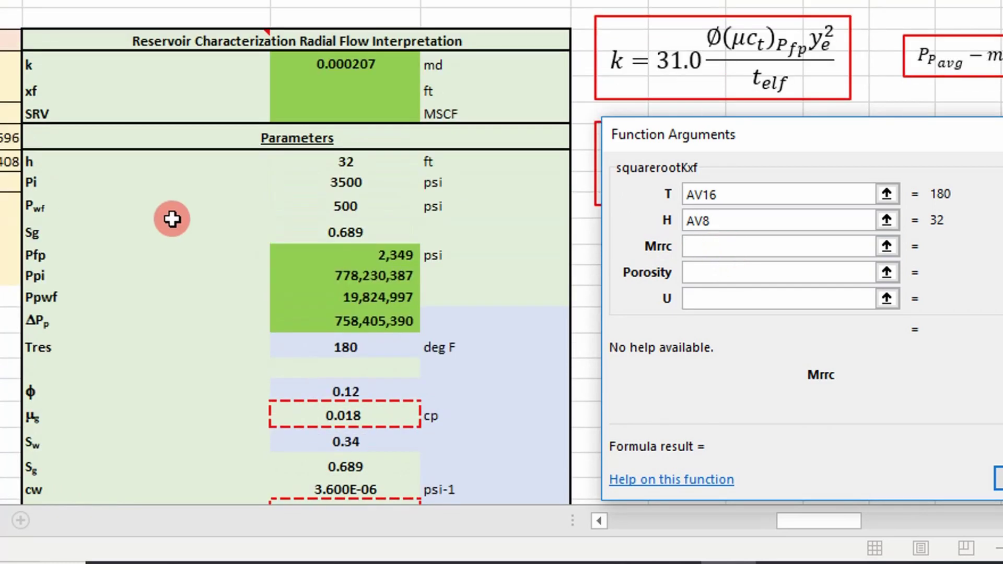
scroll(173, 217, up, 2)
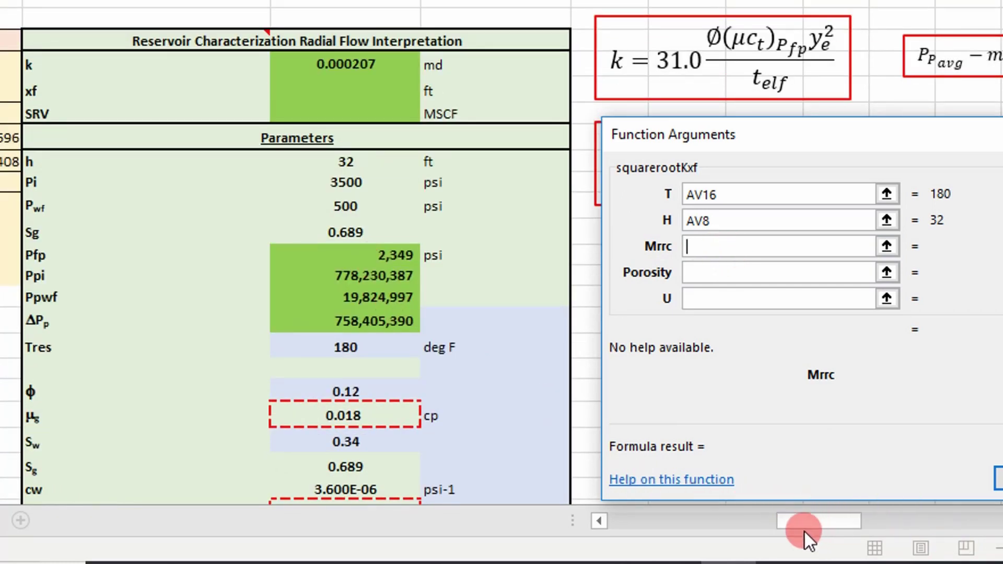
drag(804, 531, 852, 525)
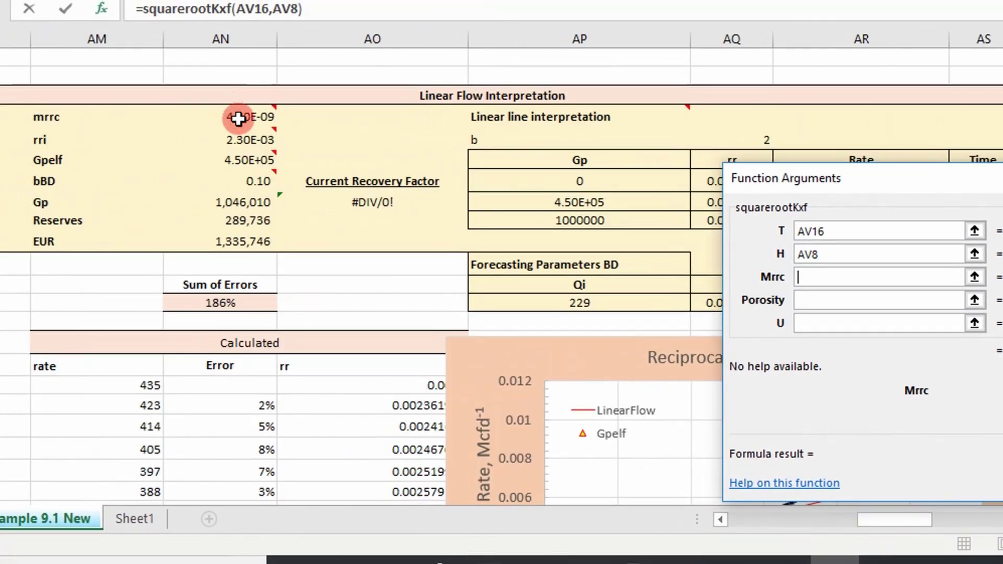
click(237, 118)
drag(899, 516, 913, 521)
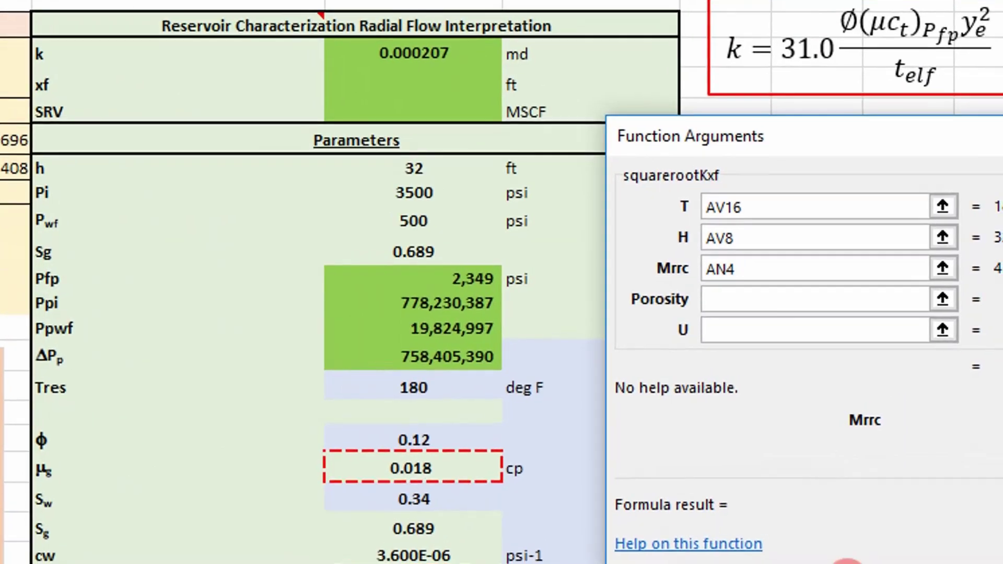
click(708, 299)
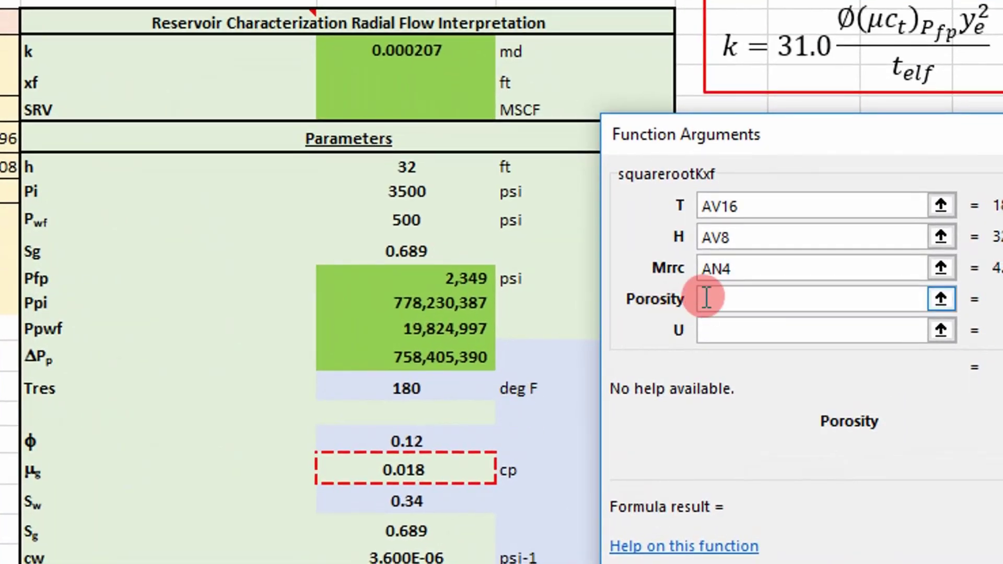
Set the squarerootKxf arguments Porosity to AV18 and U to the gas viscosity cell AV19.
click(381, 447)
click(708, 329)
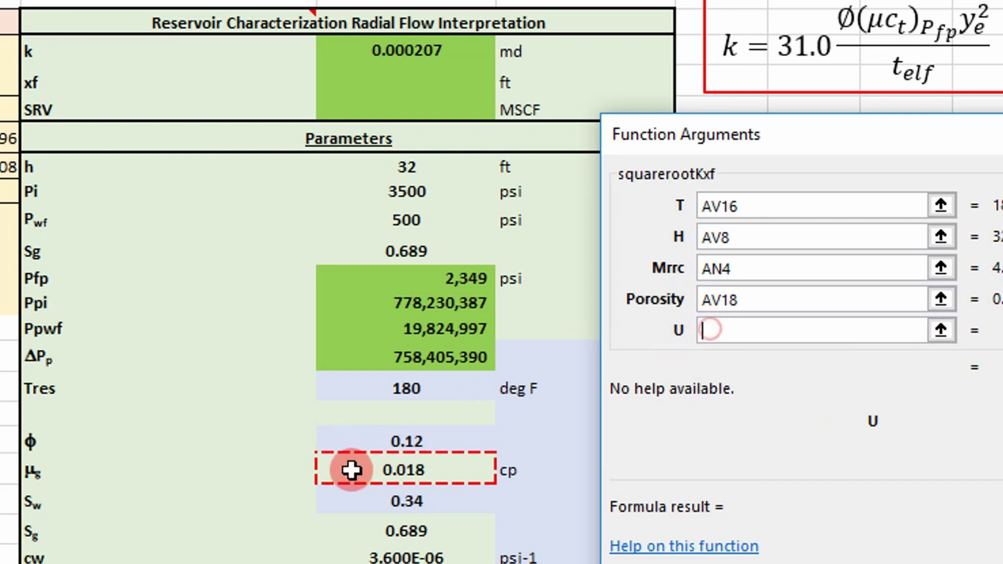
scroll(360, 470, down, 1)
click(393, 392)
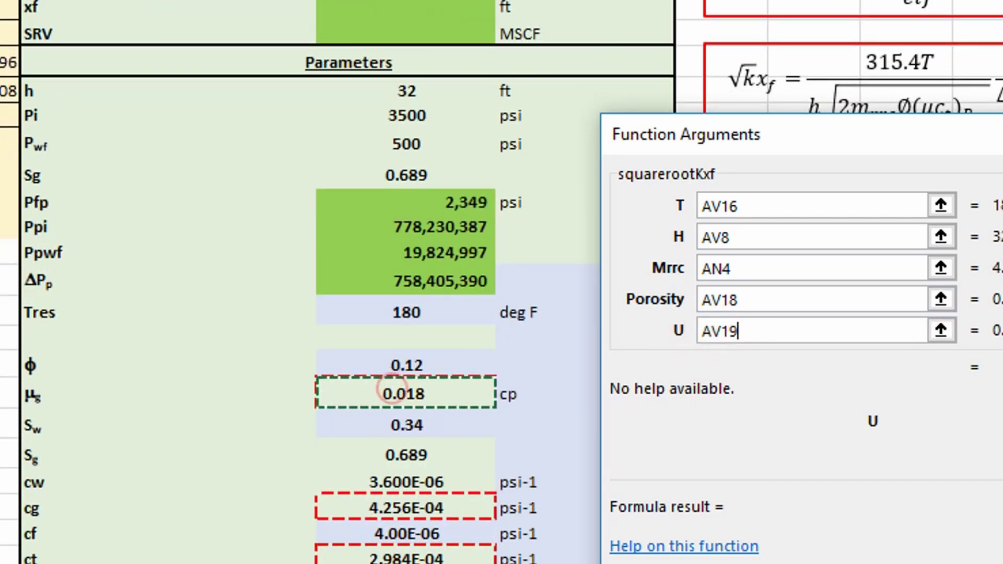
Set the squarerootKxf arguments Ct to AV25 and Delta_Pp to AV15, and commit the k^.5xf formula.
key(Tab)
key(Tab)
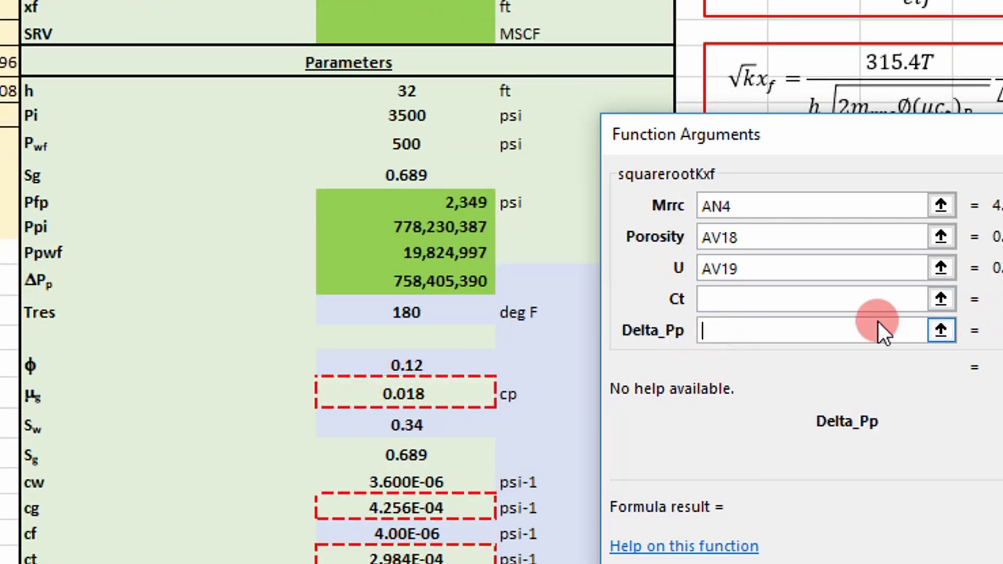
click(776, 301)
scroll(302, 448, down, 1)
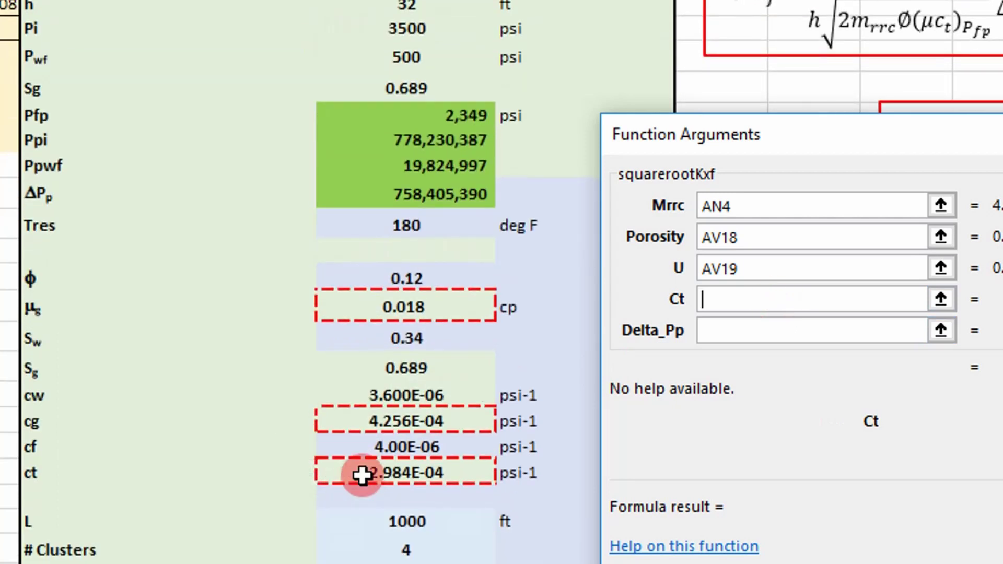
click(361, 474)
click(777, 333)
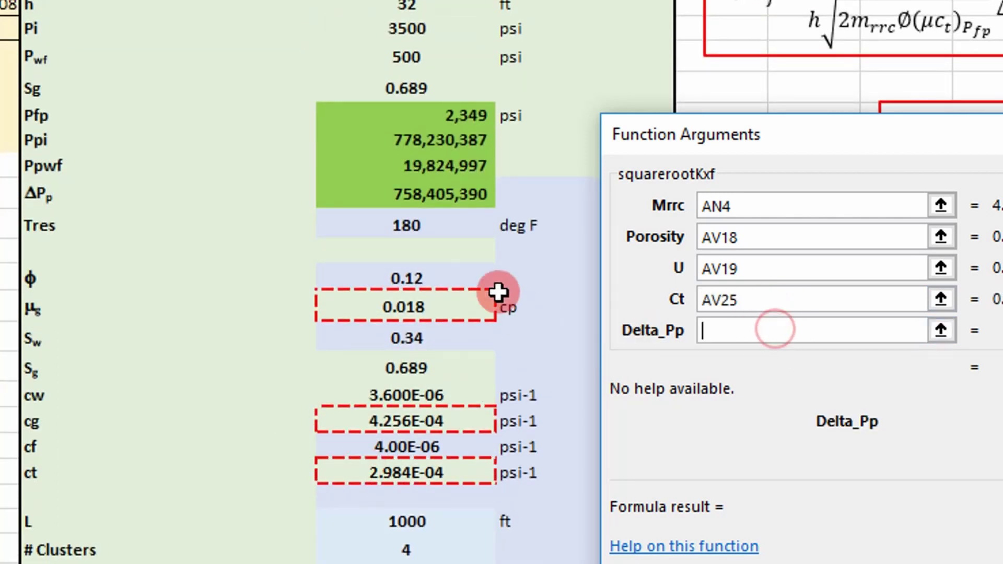
click(416, 197)
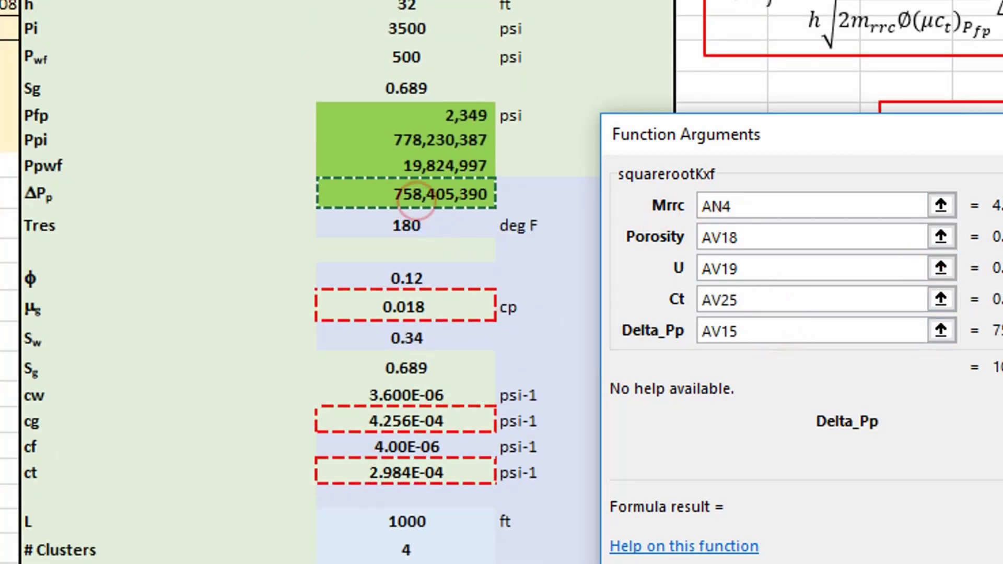
key(Return)
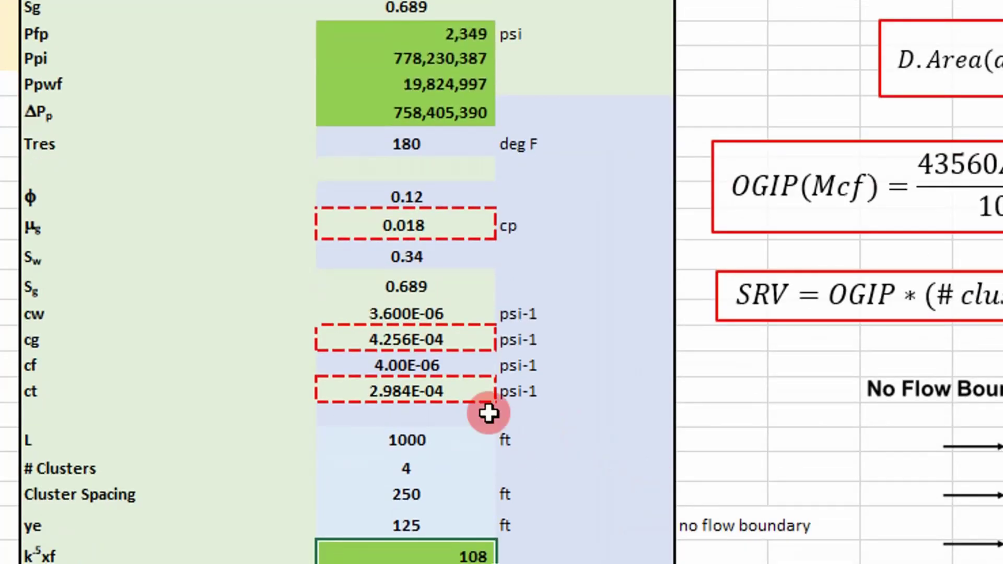
scroll(402, 410, down, 1)
scroll(366, 492, down, 1)
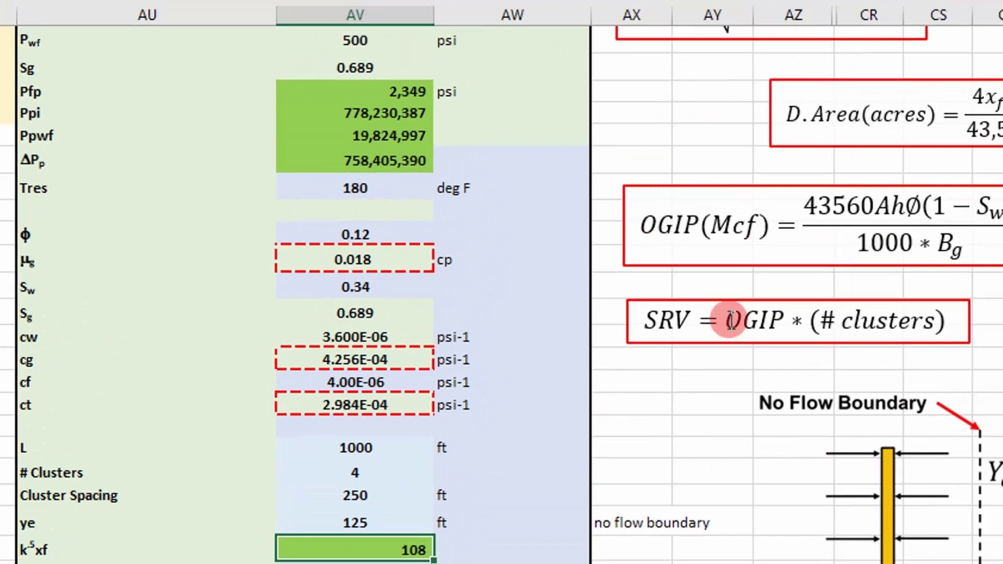
scroll(460, 395, up, 3)
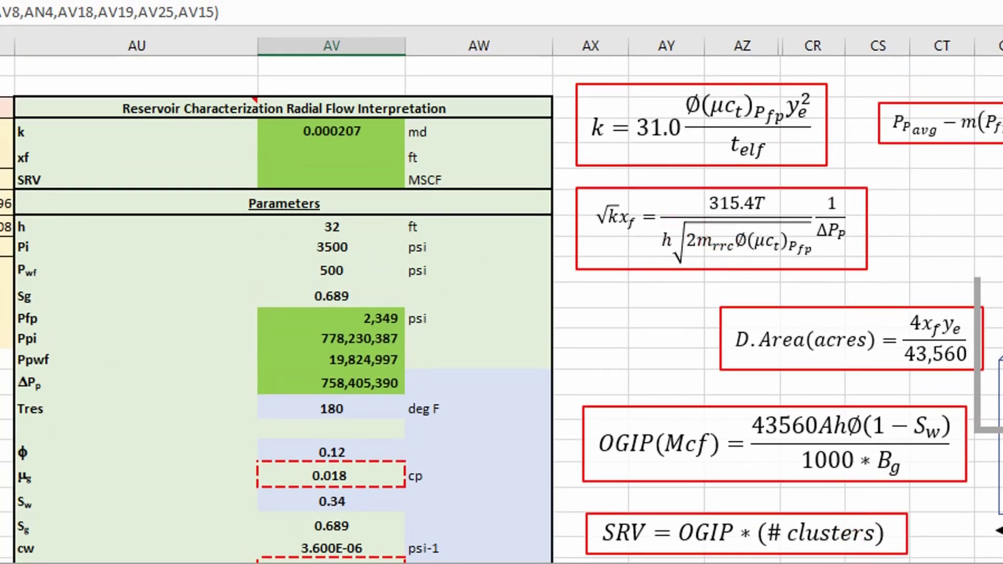
scroll(912, 558, down, 1)
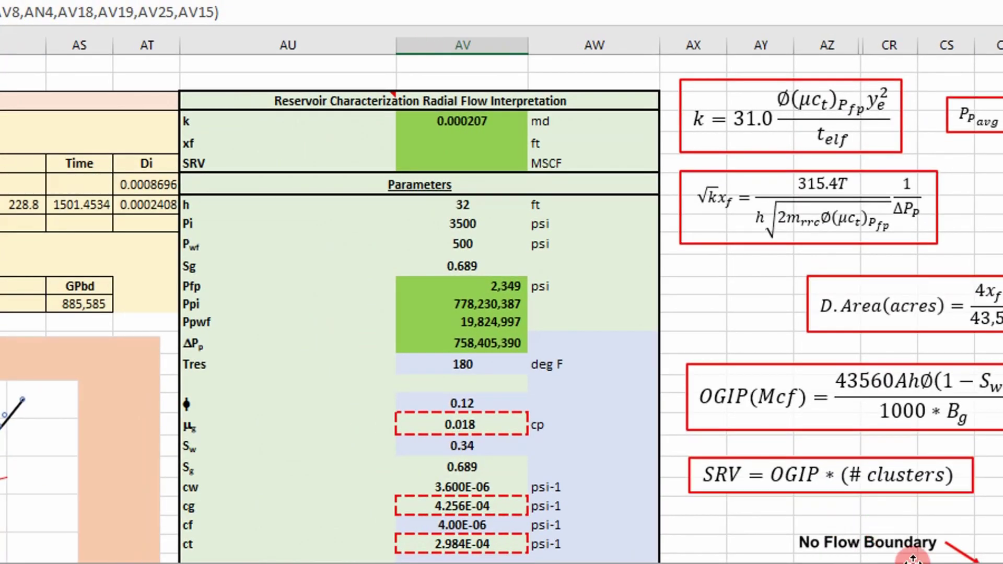
scroll(502, 301, right, 3)
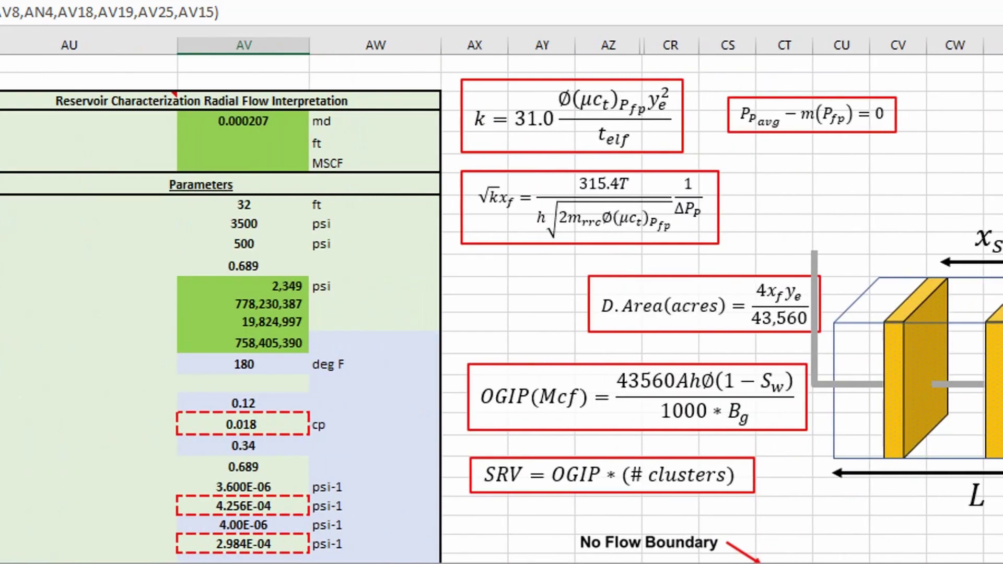